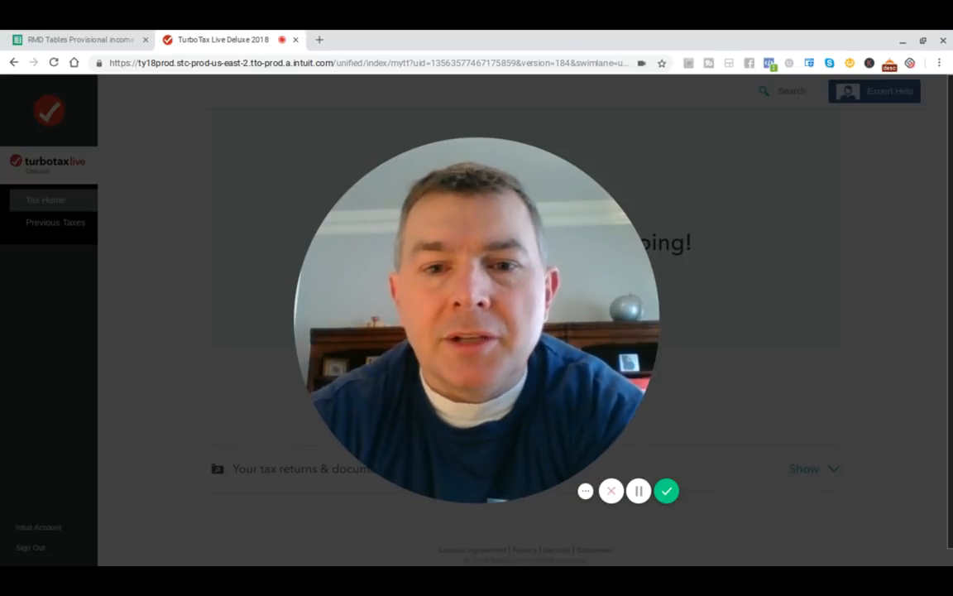
pyautogui.moveTo(502, 427)
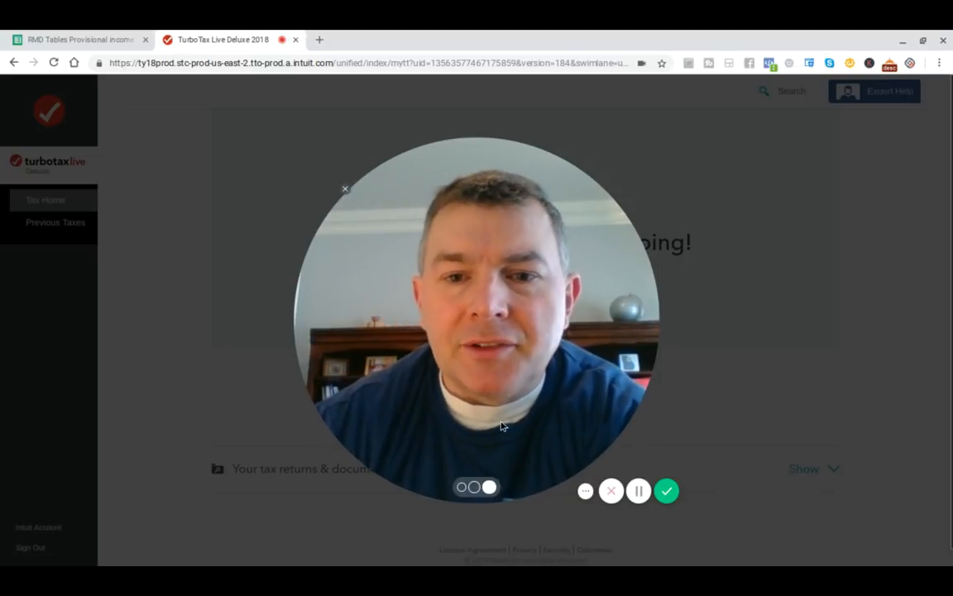
pyautogui.click(462, 490)
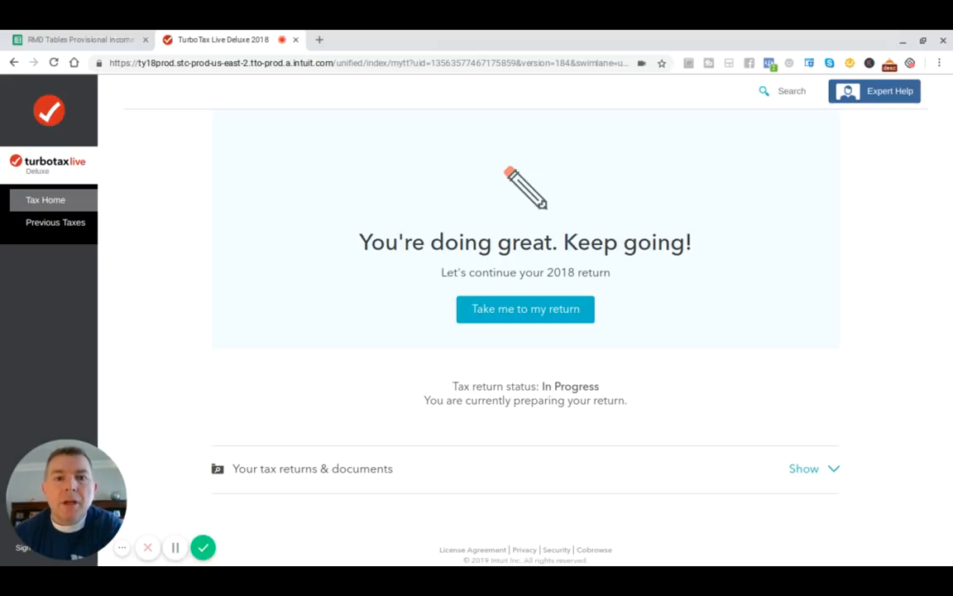
# Step: Continue into the 2018 tax return and open the personal info summary
pyautogui.scroll(-1, 526, 331)
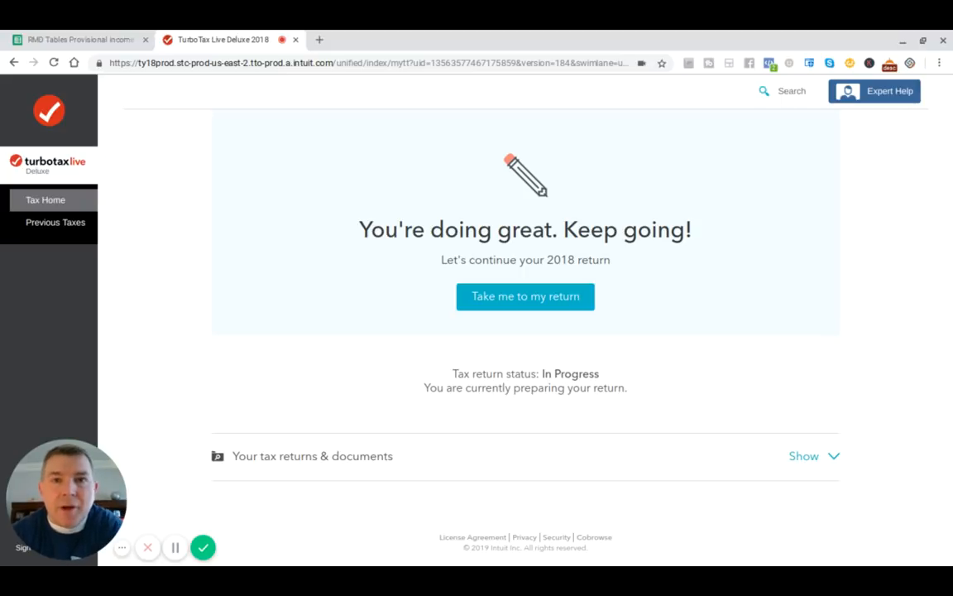
pyautogui.click(498, 306)
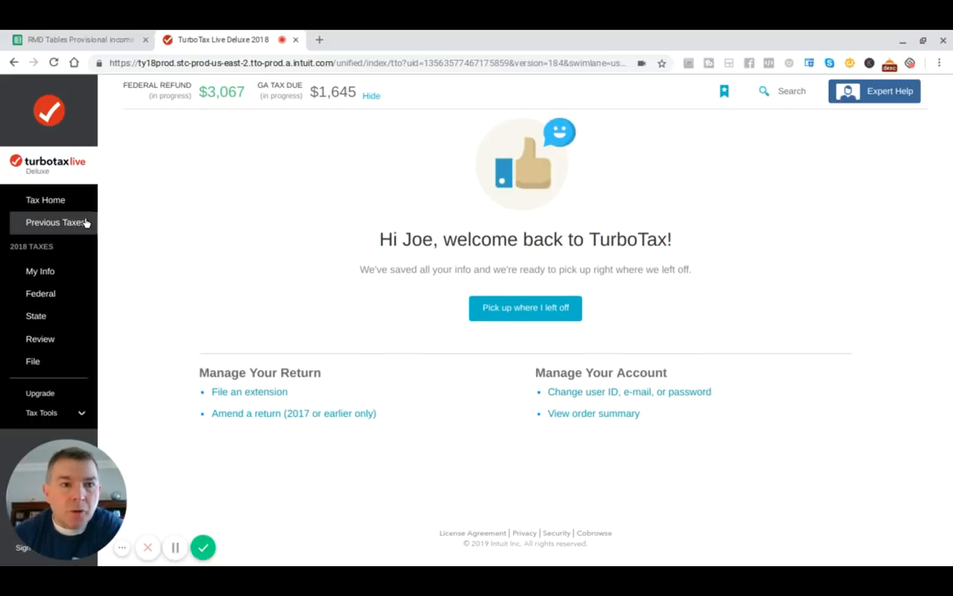
pyautogui.click(41, 278)
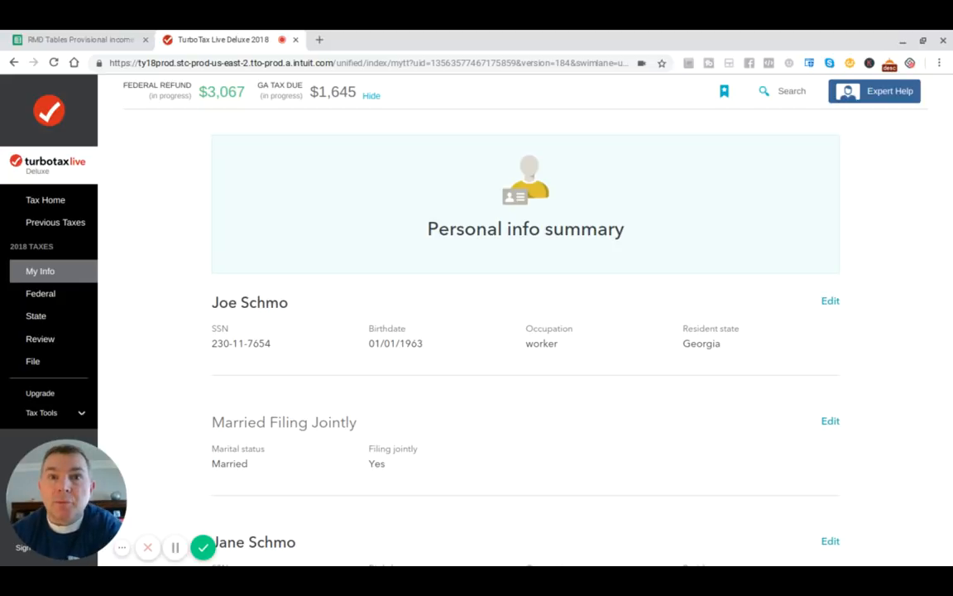
# Step: Review the personal info summary, covering the taxpayer, filing status, spouse, dependents, mailing address and other state income
pyautogui.scroll(-1, 351, 253)
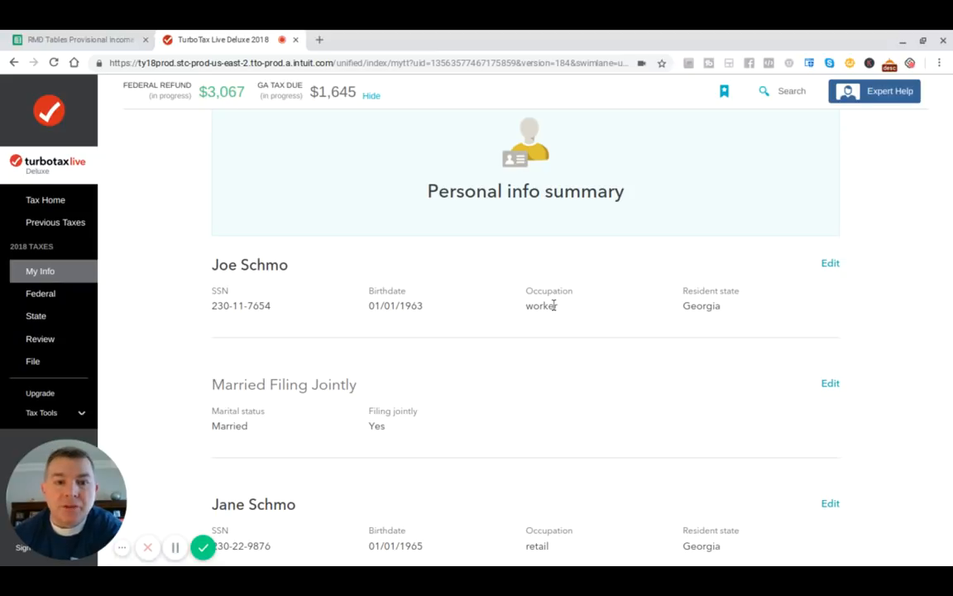
pyautogui.scroll(-1, 554, 305)
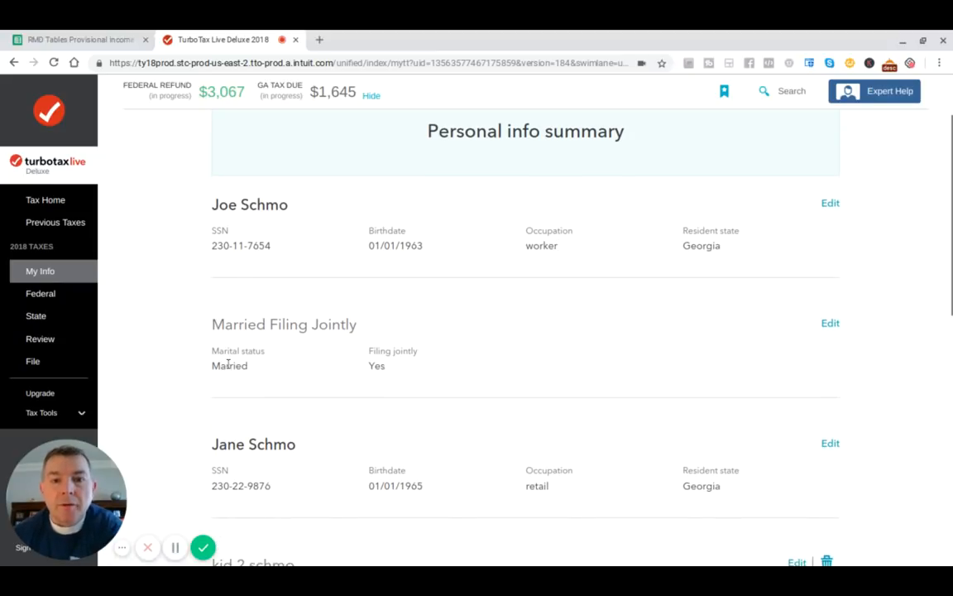
pyautogui.scroll(-1, 385, 368)
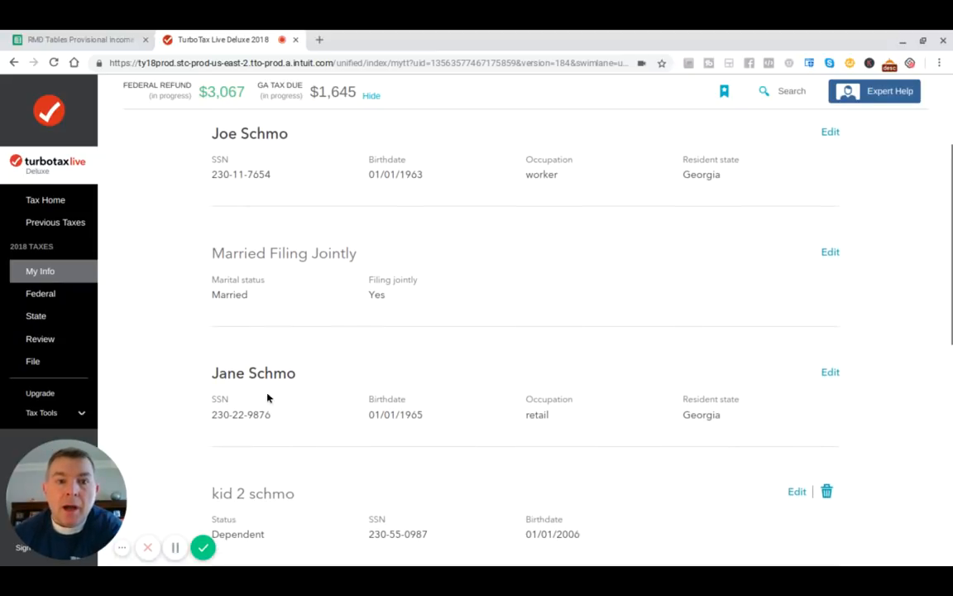
pyautogui.scroll(-1, 250, 380)
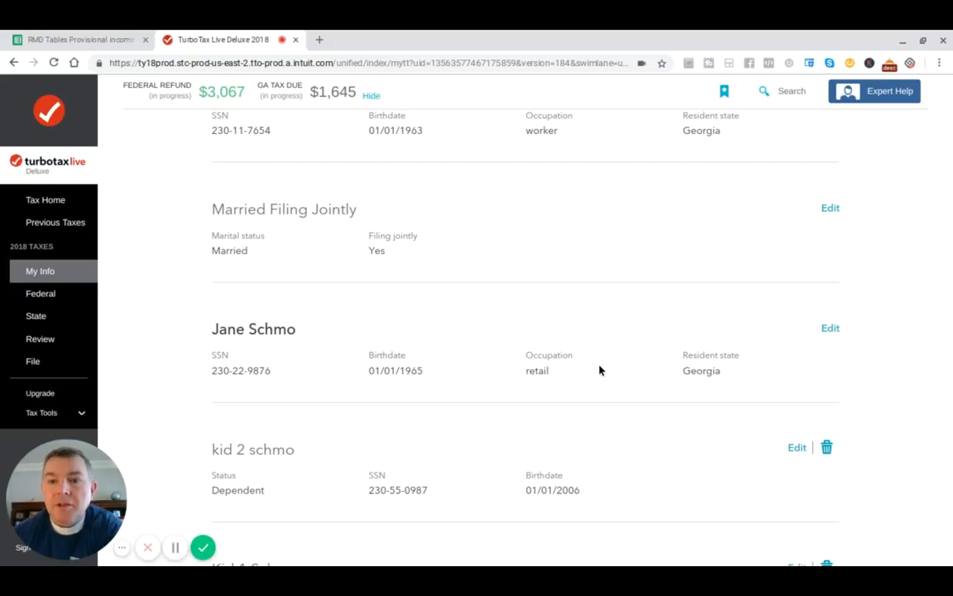
pyautogui.scroll(-3, 600, 370)
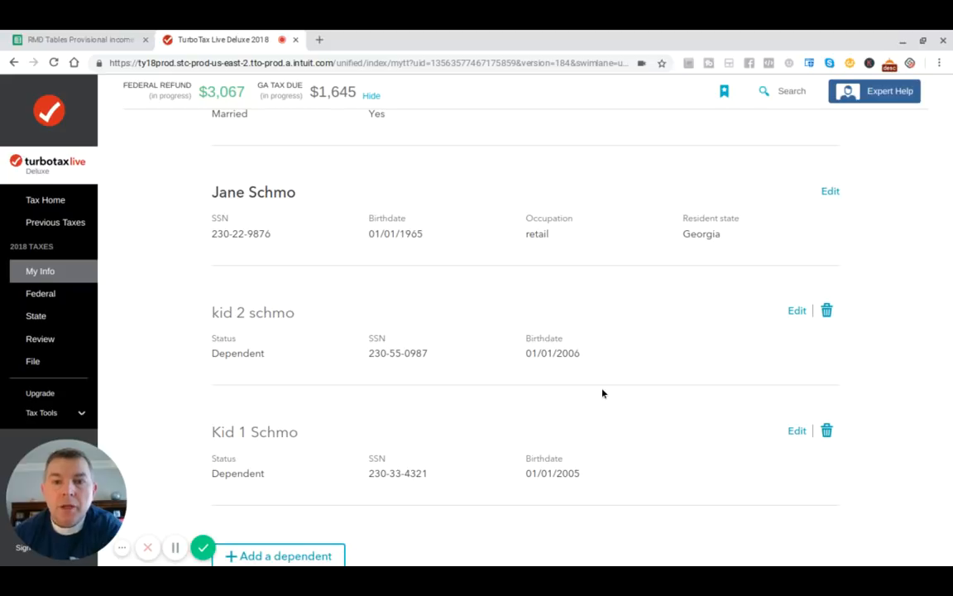
pyautogui.scroll(-1, 603, 394)
pyautogui.scroll(2, 603, 394)
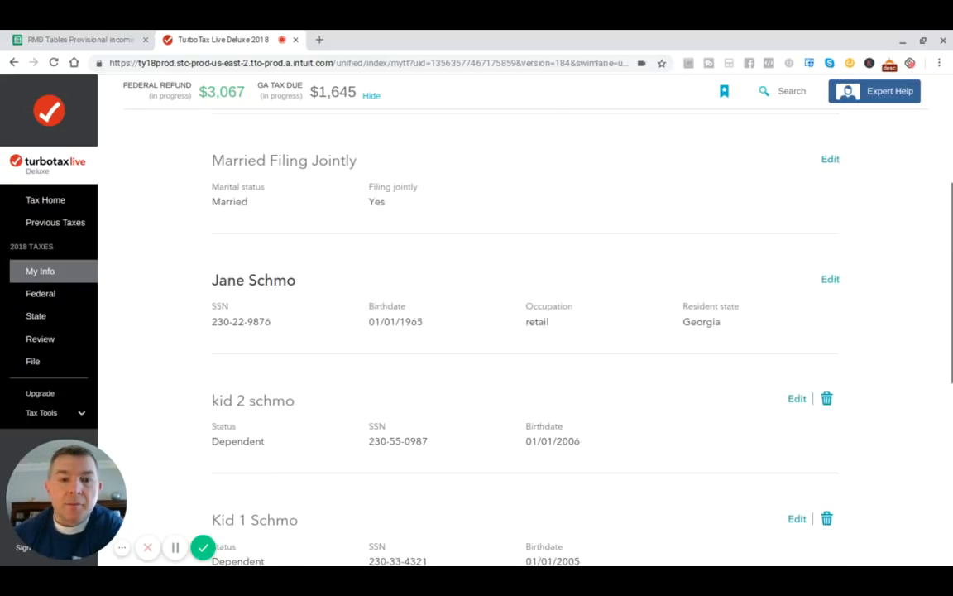
pyautogui.scroll(-3, 603, 393)
pyautogui.scroll(-2, 272, 391)
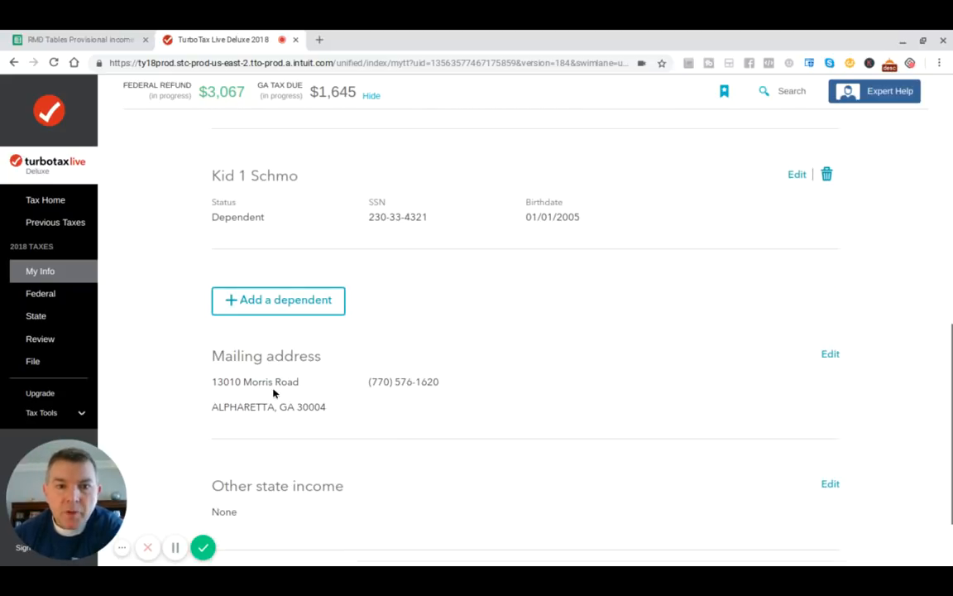
pyautogui.scroll(-2, 424, 393)
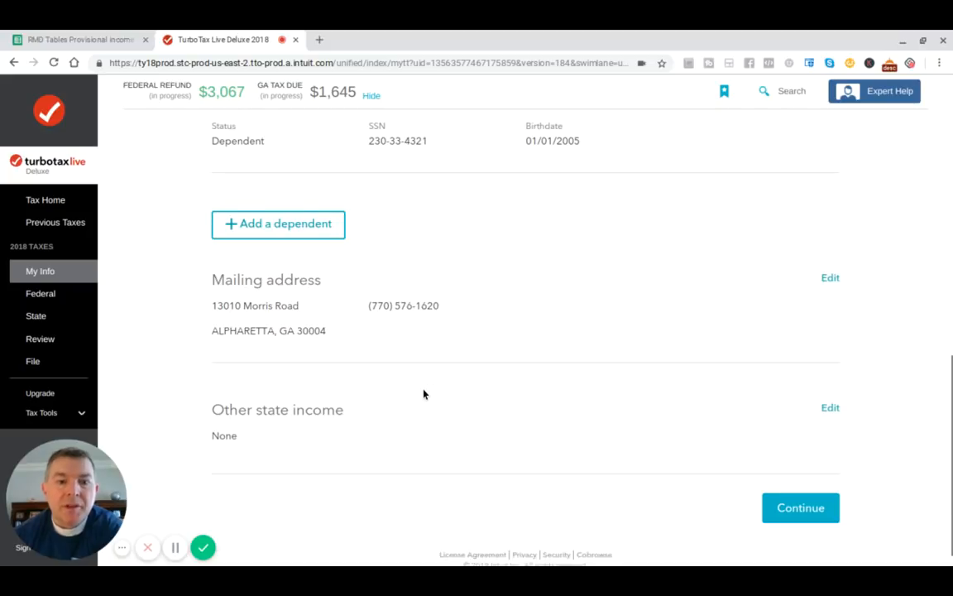
pyautogui.scroll(10, 441, 433)
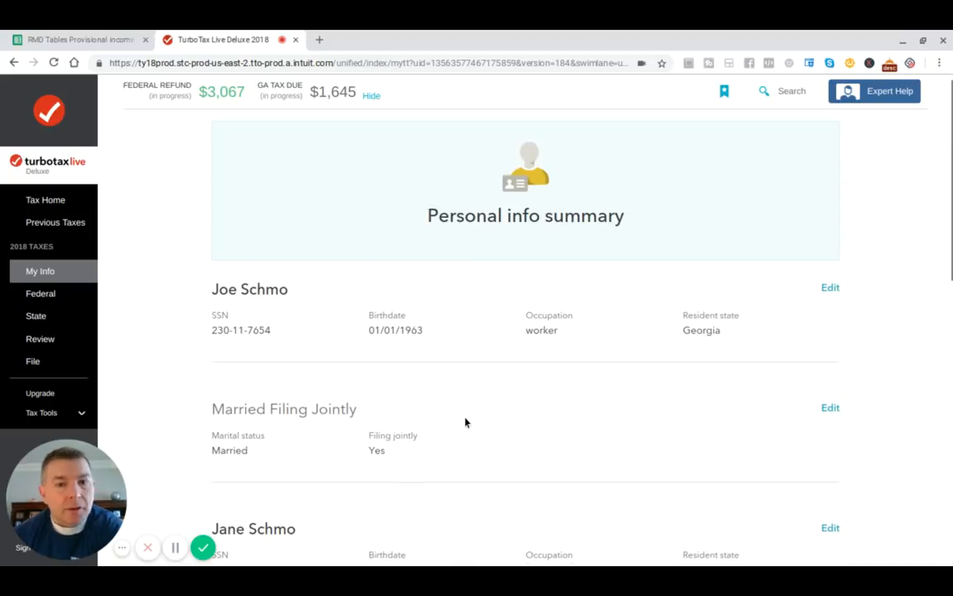
pyautogui.scroll(-1, 464, 421)
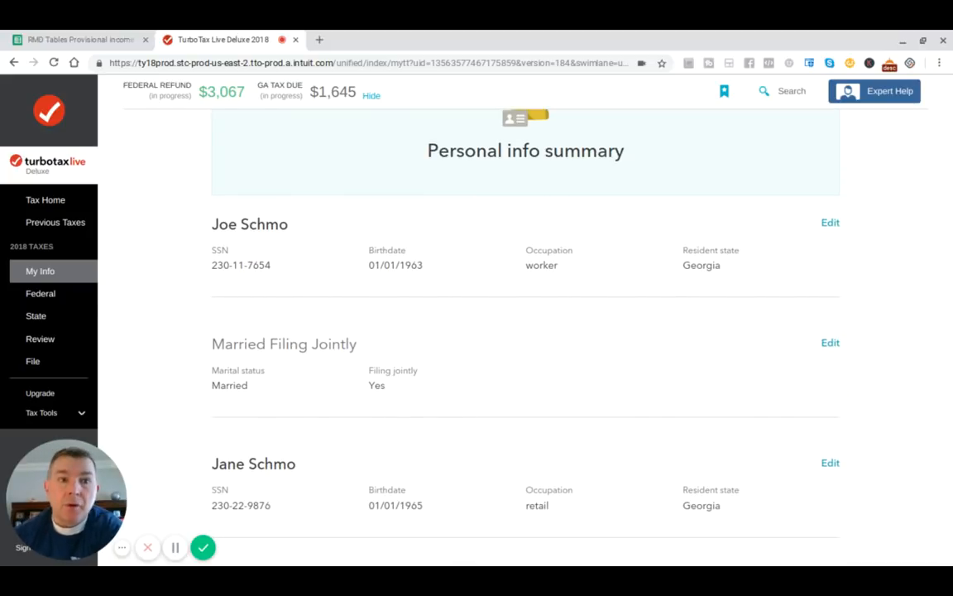
# Step: Accept the personal info summary as it stands and continue to the next section of the return
pyautogui.scroll(-3, 366, 329)
pyautogui.scroll(1, 366, 330)
pyautogui.scroll(-5, 366, 329)
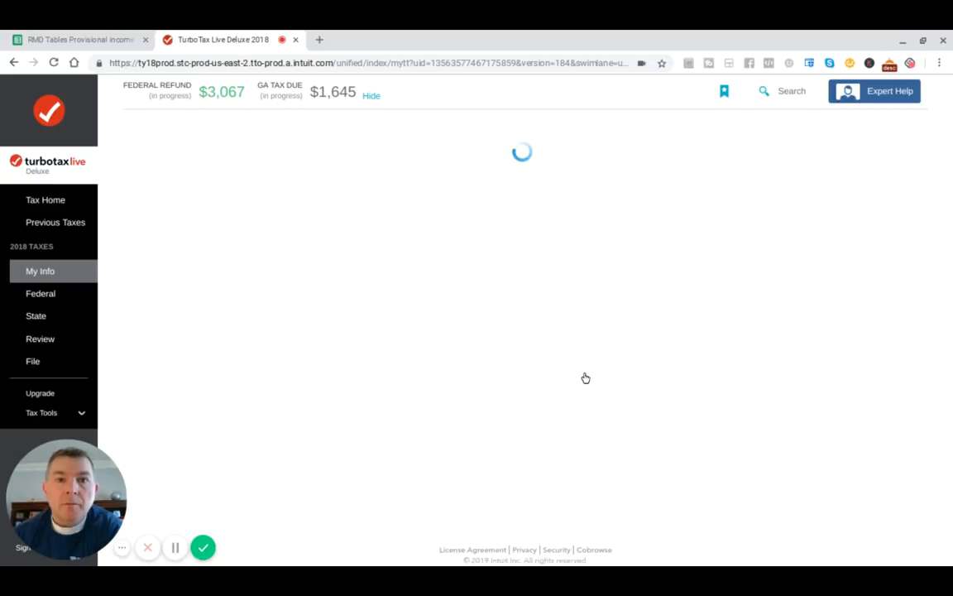
# Step: Hide the running federal refund and GA tax due amounts and show them again
pyautogui.click(372, 97)
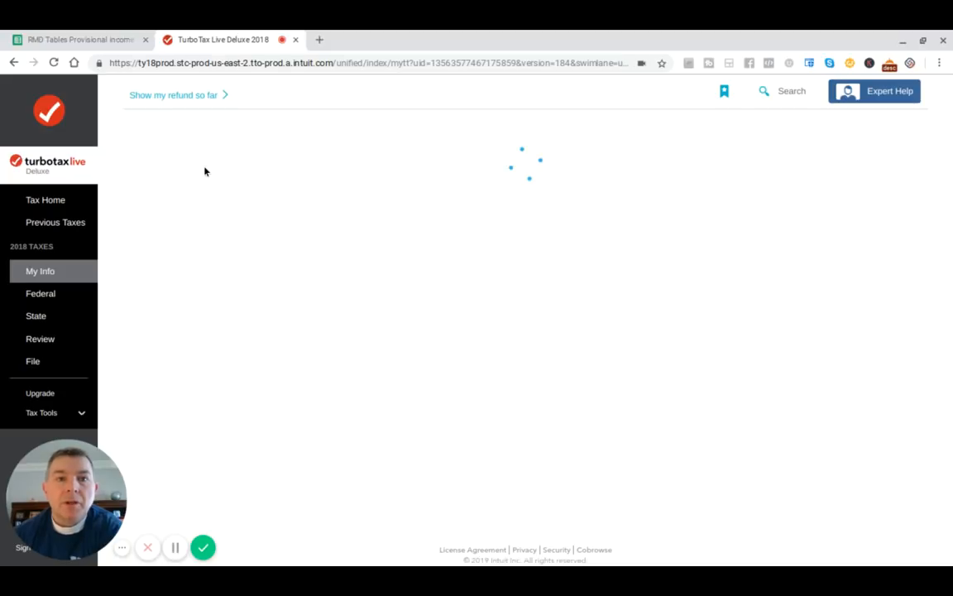
pyautogui.click(198, 95)
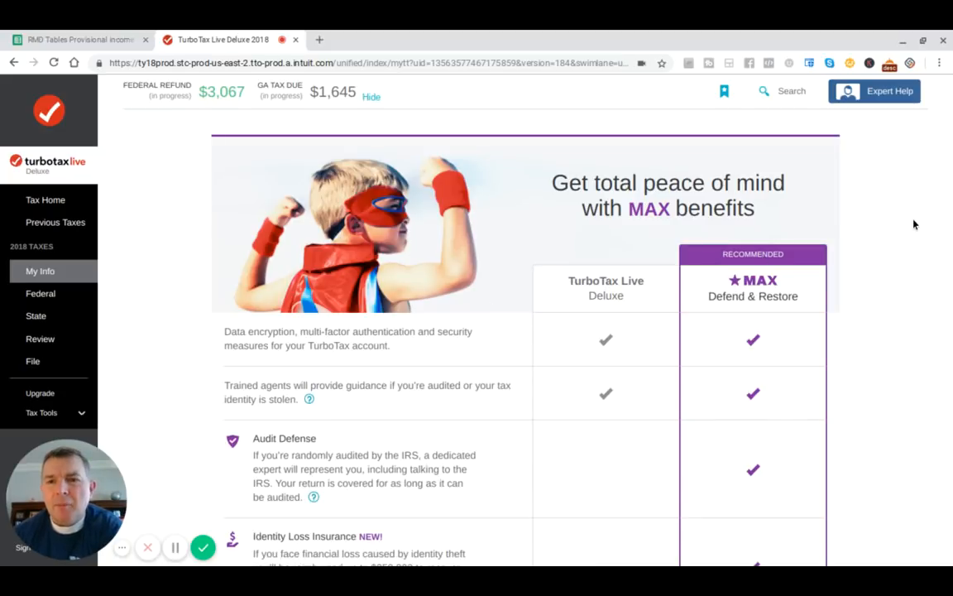
# Step: Decline the MAX Defend & Restore add-on and continue with TurboTax Live Deluxe only
pyautogui.scroll(-1, 915, 224)
pyautogui.scroll(-3, 864, 233)
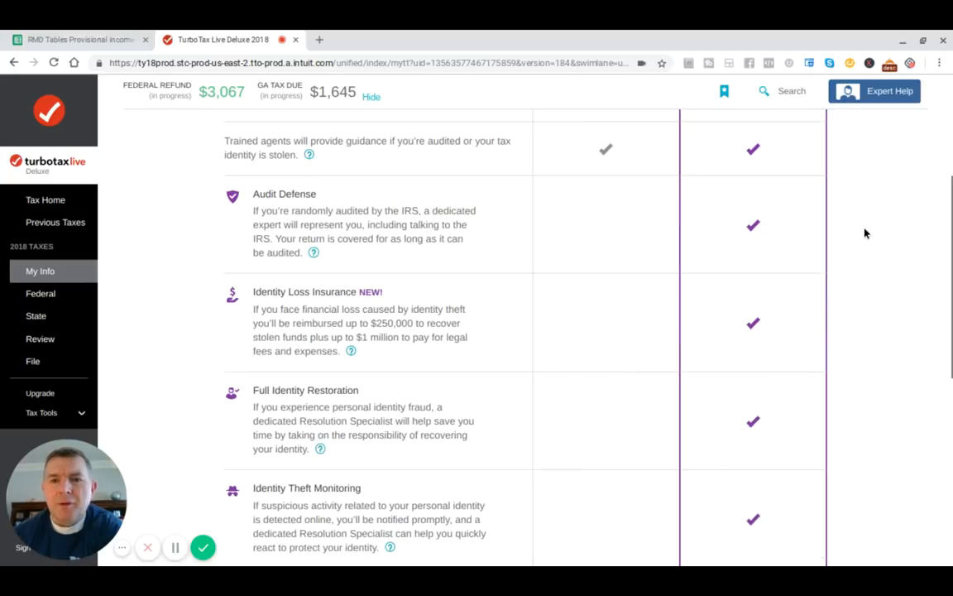
pyautogui.scroll(-4, 431, 279)
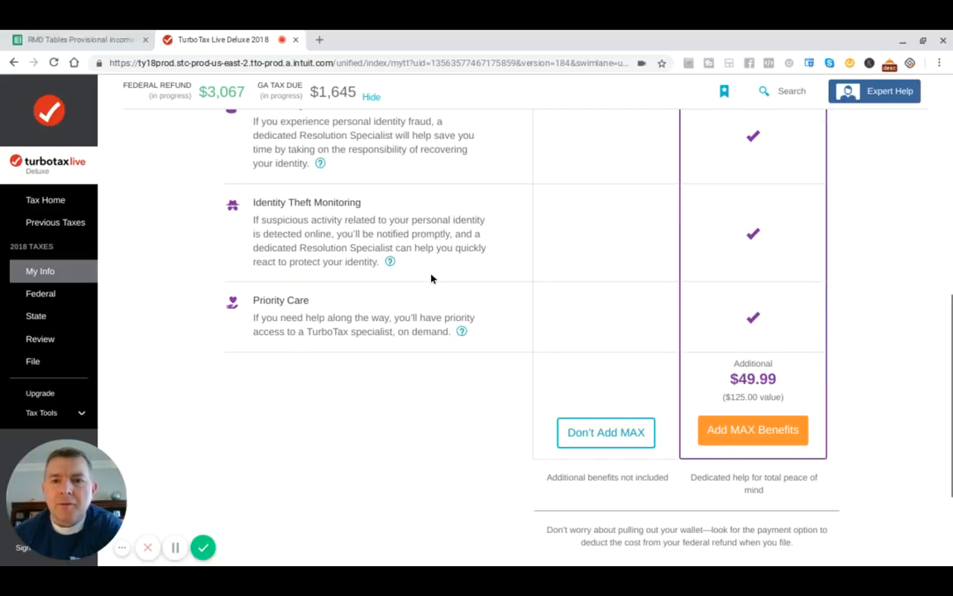
pyautogui.click(600, 441)
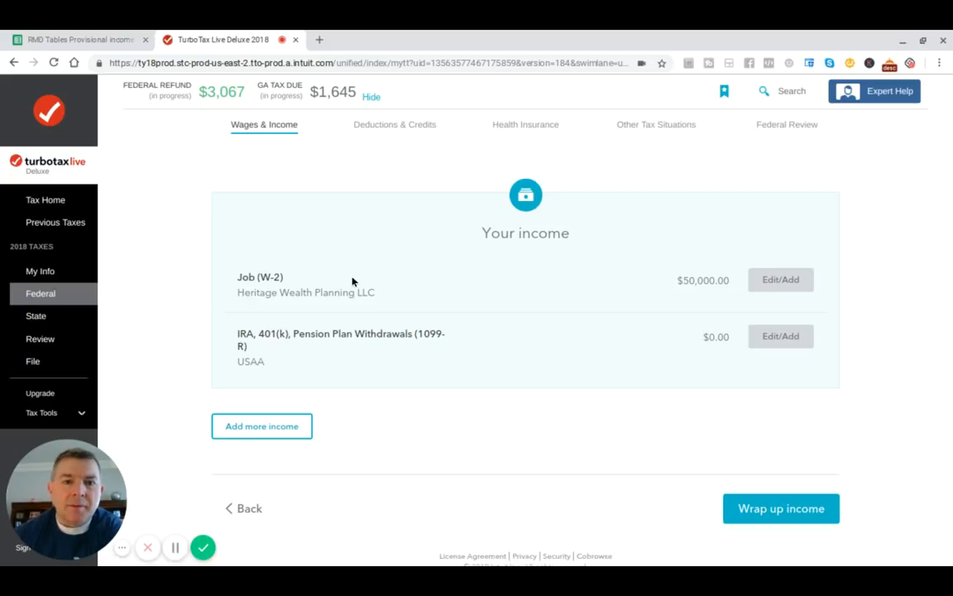
# Step: Open the Heritage Wealth Planning LLC W-2 for editing and check its employer information in boxes b and c
pyautogui.click(778, 286)
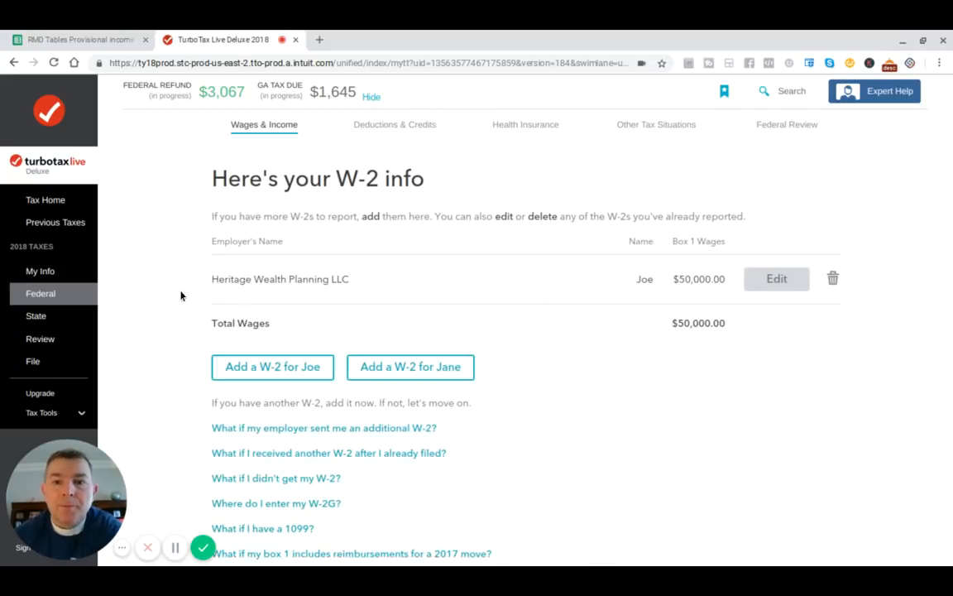
pyautogui.click(778, 281)
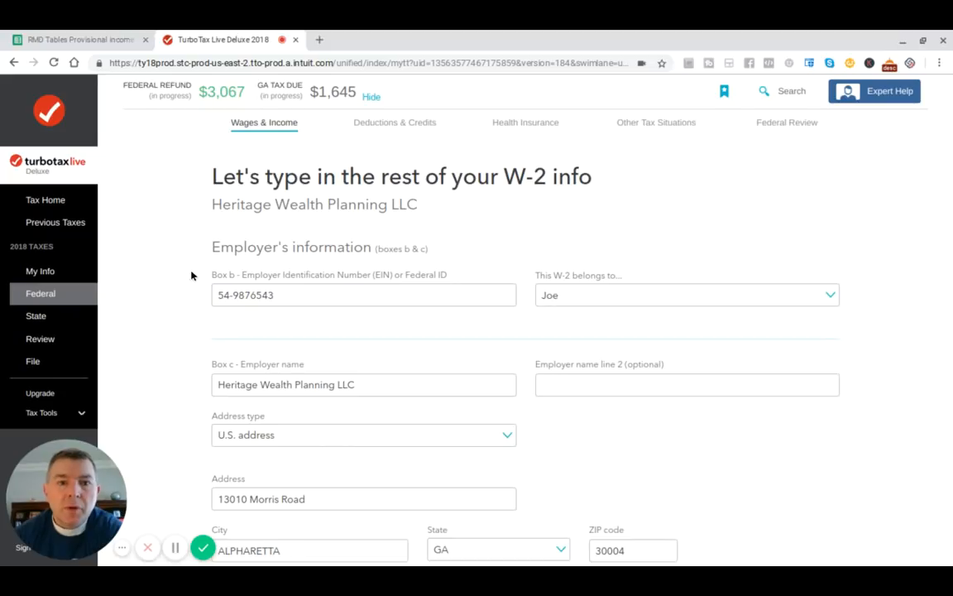
pyautogui.click(282, 295)
pyautogui.click(158, 301)
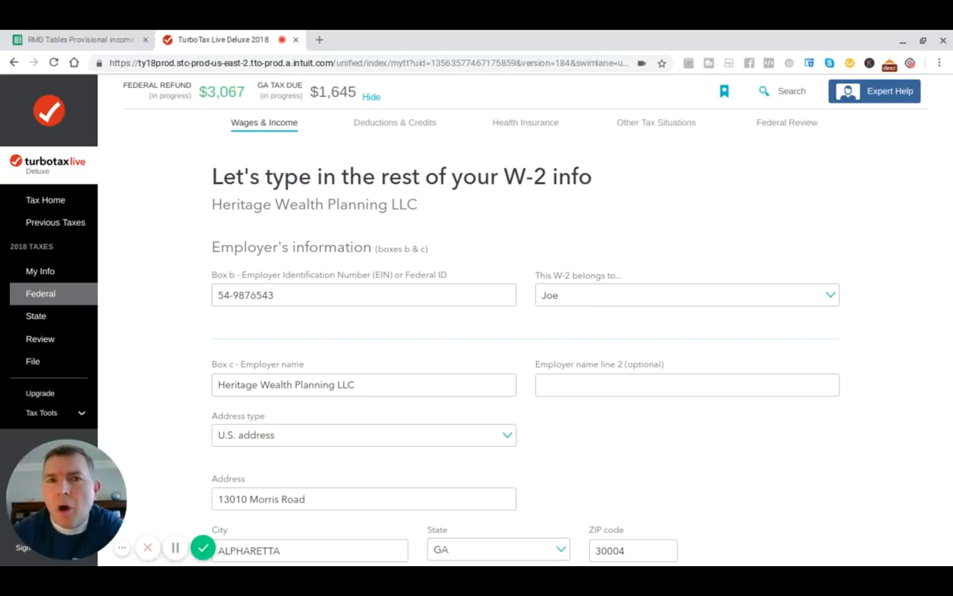
pyautogui.click(298, 299)
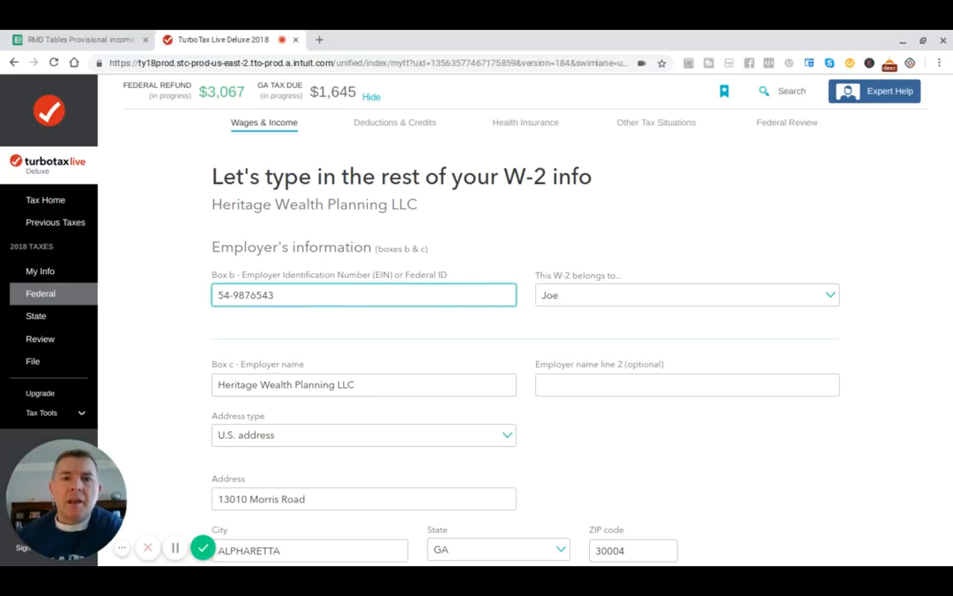
pyautogui.click(312, 311)
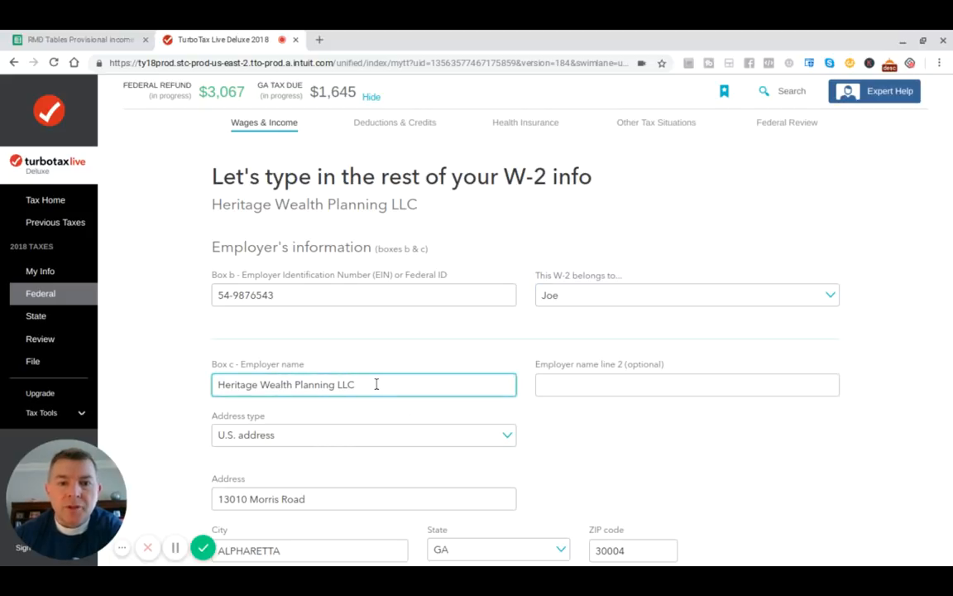
# Step: Examine the W-2's wages and its federal, Social Security and Medicare tax withholding in boxes 1 to 6
pyautogui.scroll(-2, 145, 314)
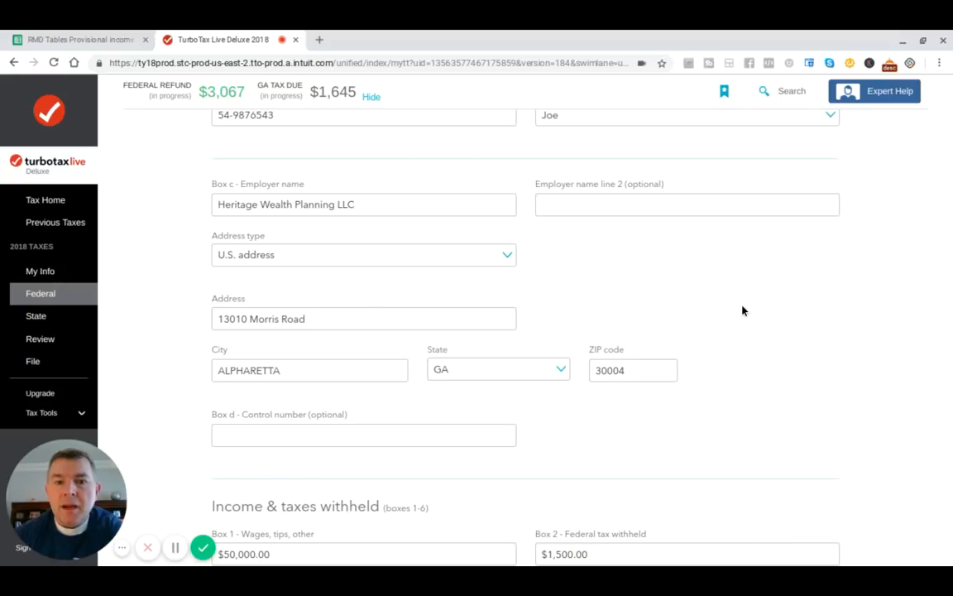
pyautogui.scroll(-3, 742, 311)
pyautogui.click(289, 317)
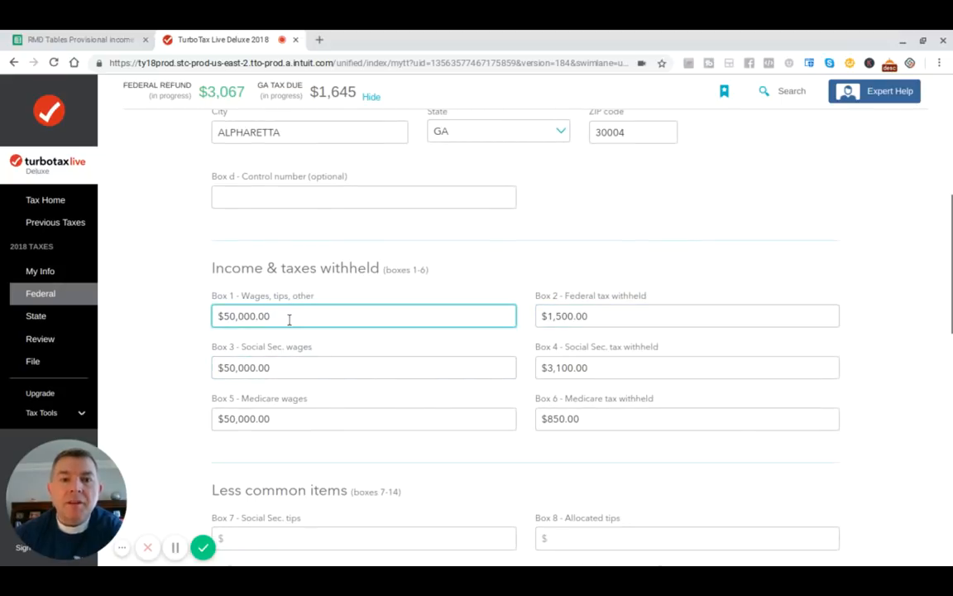
pyautogui.click(633, 365)
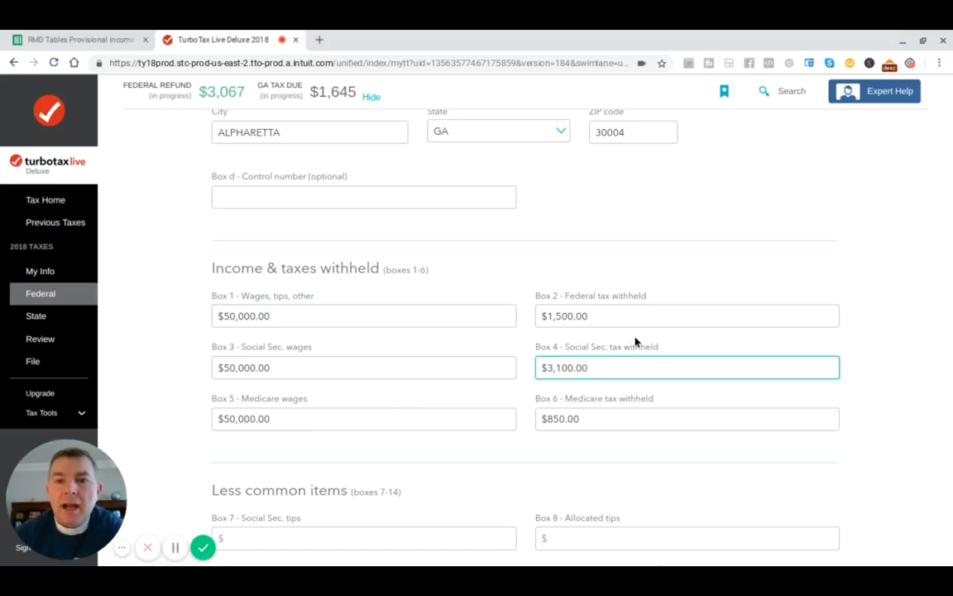
pyautogui.click(647, 319)
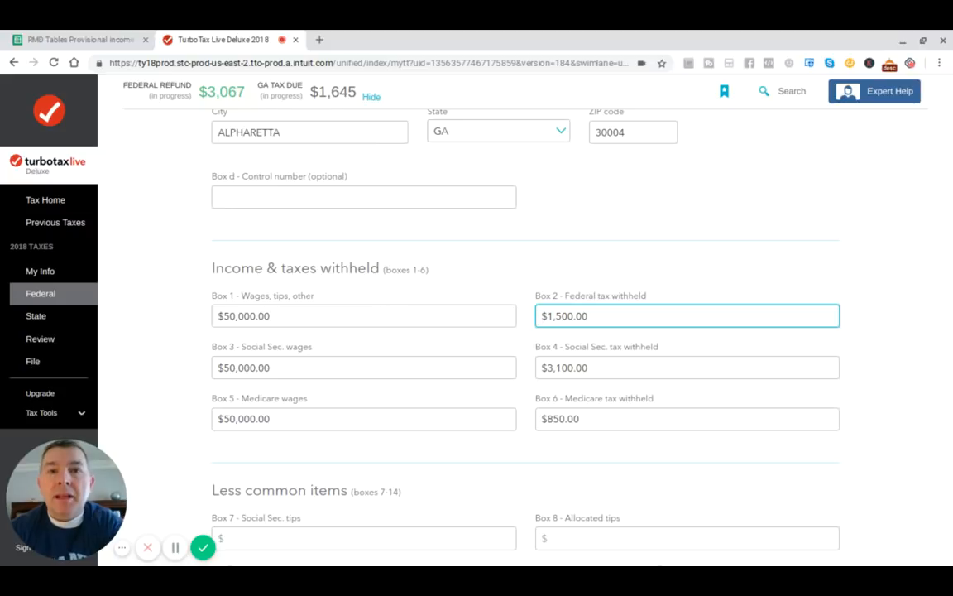
pyautogui.click(651, 221)
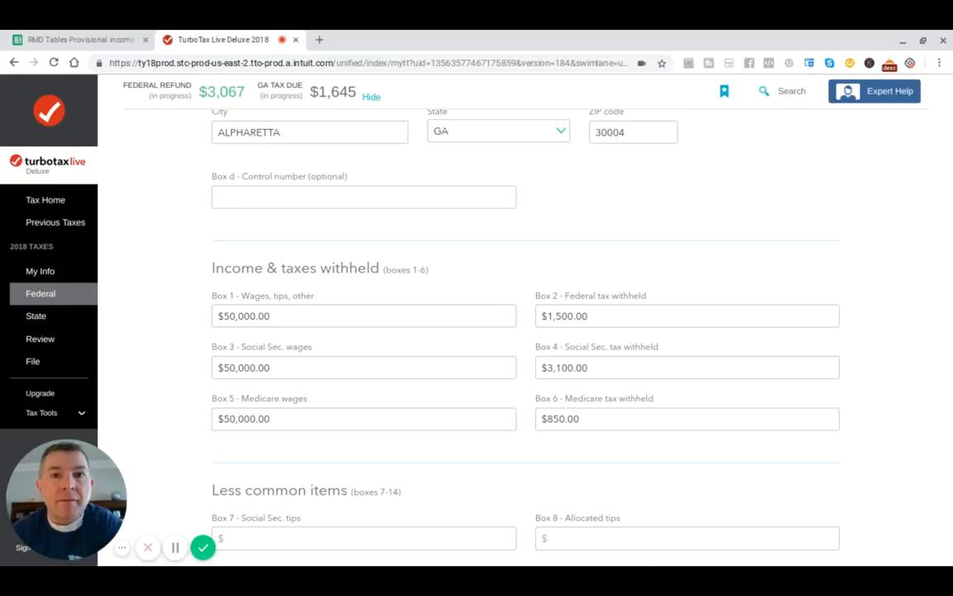
pyautogui.scroll(-1, 692, 219)
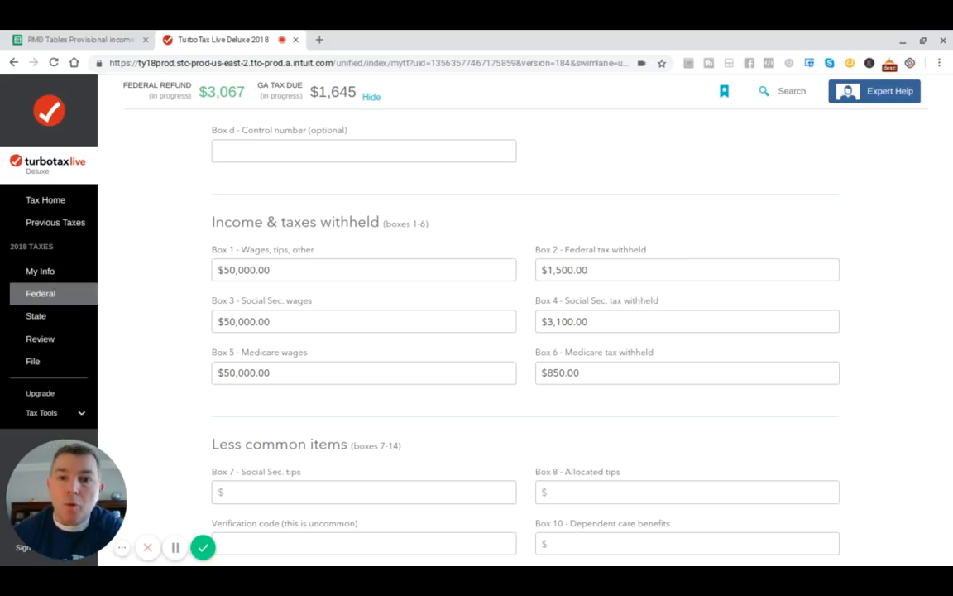
pyautogui.scroll(-1, 642, 235)
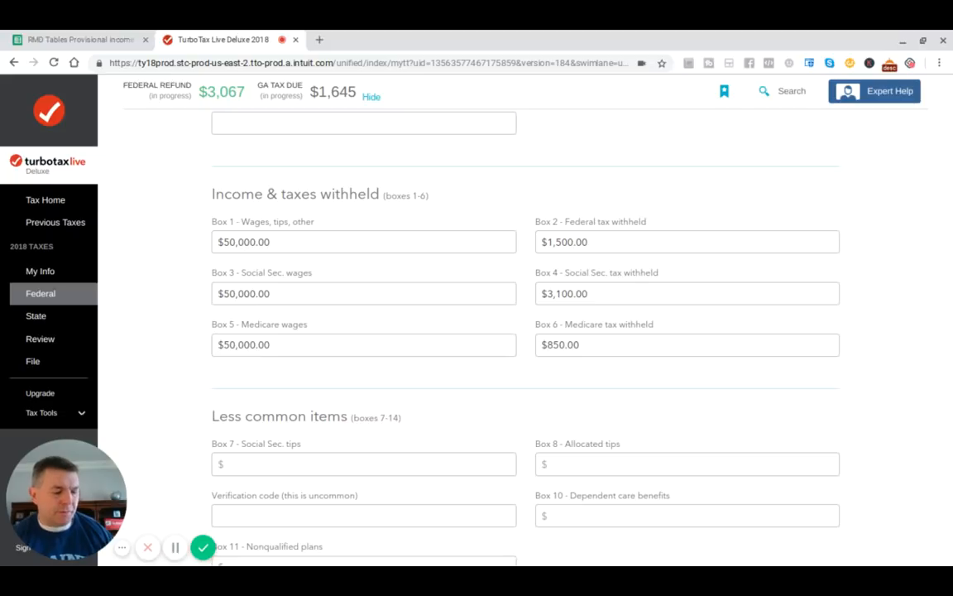
pyautogui.click(610, 299)
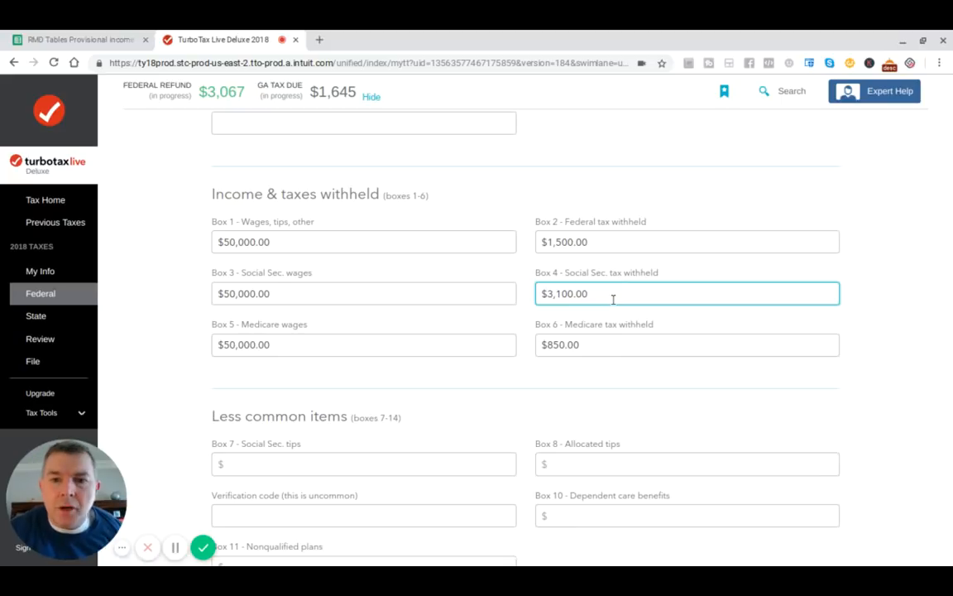
pyautogui.click(607, 346)
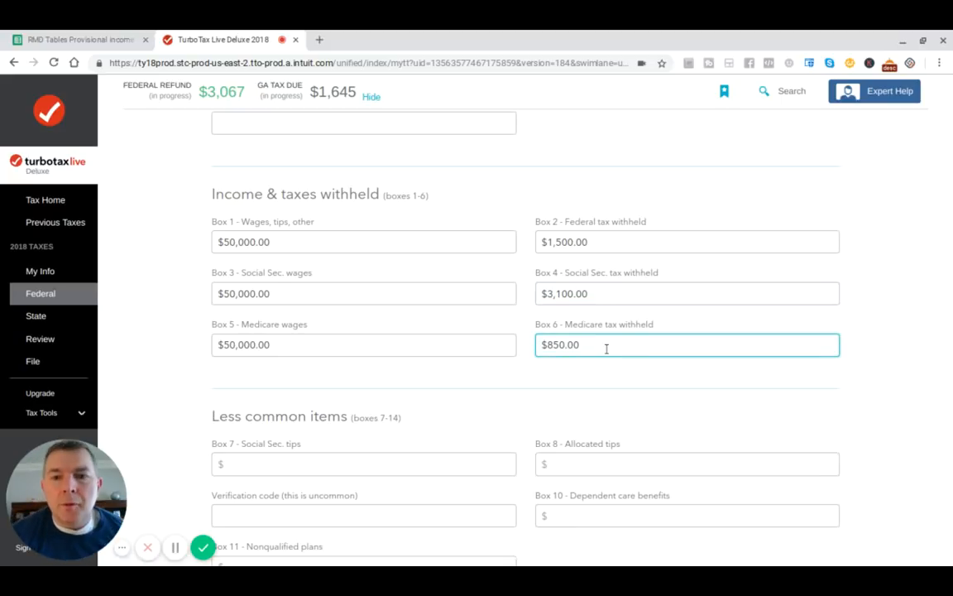
# Step: Compare the W-2's Social Security tax withheld in box 4 with the Medicare tax withheld in box 6
pyautogui.click(620, 294)
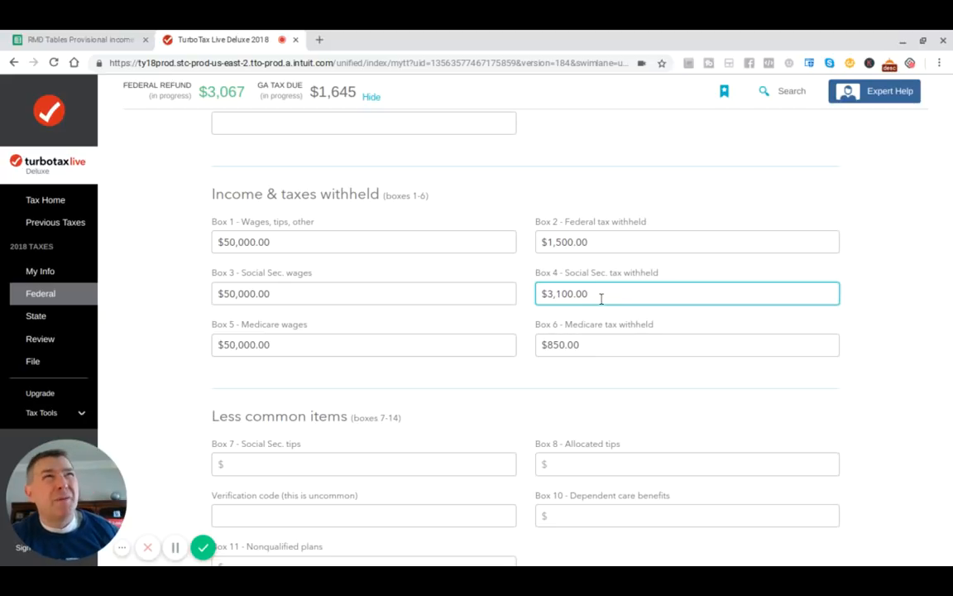
pyautogui.click(601, 344)
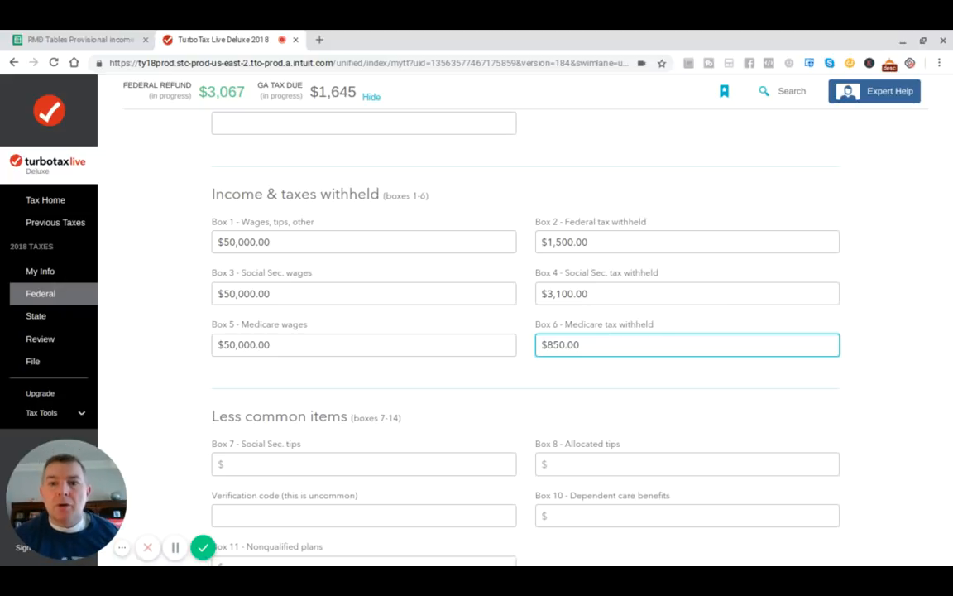
pyautogui.click(602, 293)
# Step: Look through the W-2's less common items in boxes 7 to 14 and its state and local taxes in boxes 15 to 20
pyautogui.scroll(-1, 627, 290)
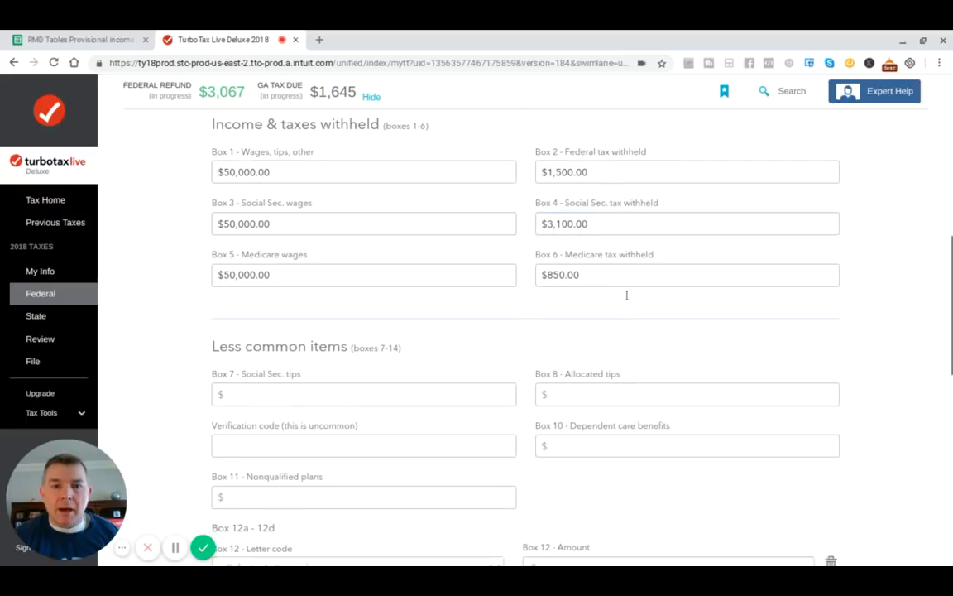
pyautogui.scroll(-1, 626, 294)
pyautogui.scroll(-1, 649, 280)
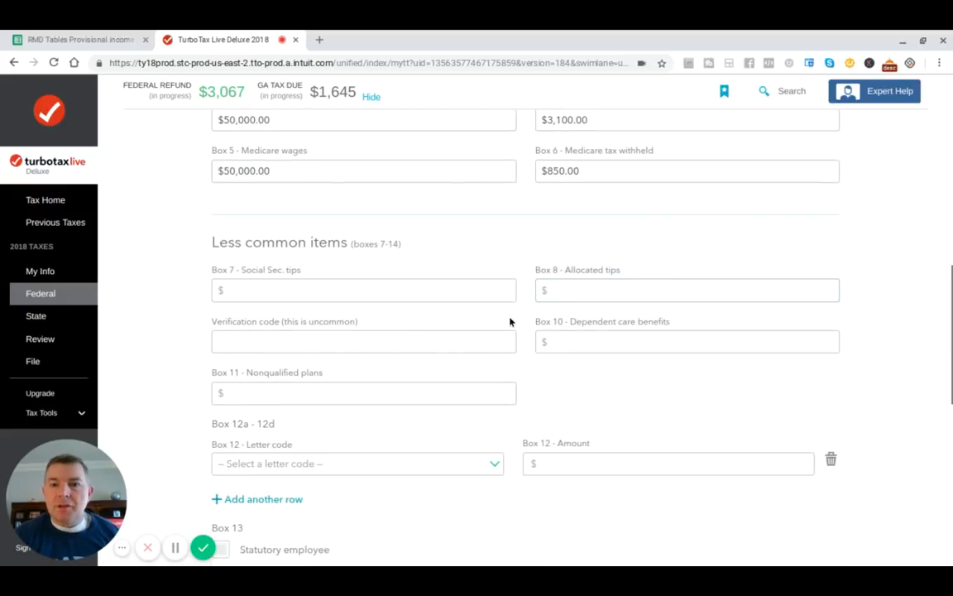
pyautogui.scroll(-3, 670, 257)
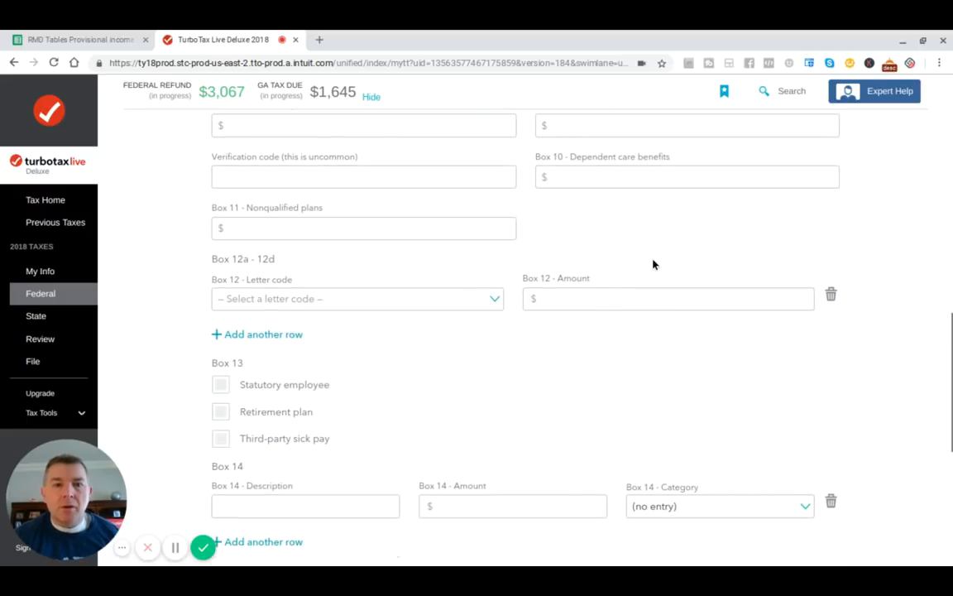
pyautogui.scroll(-1, 538, 376)
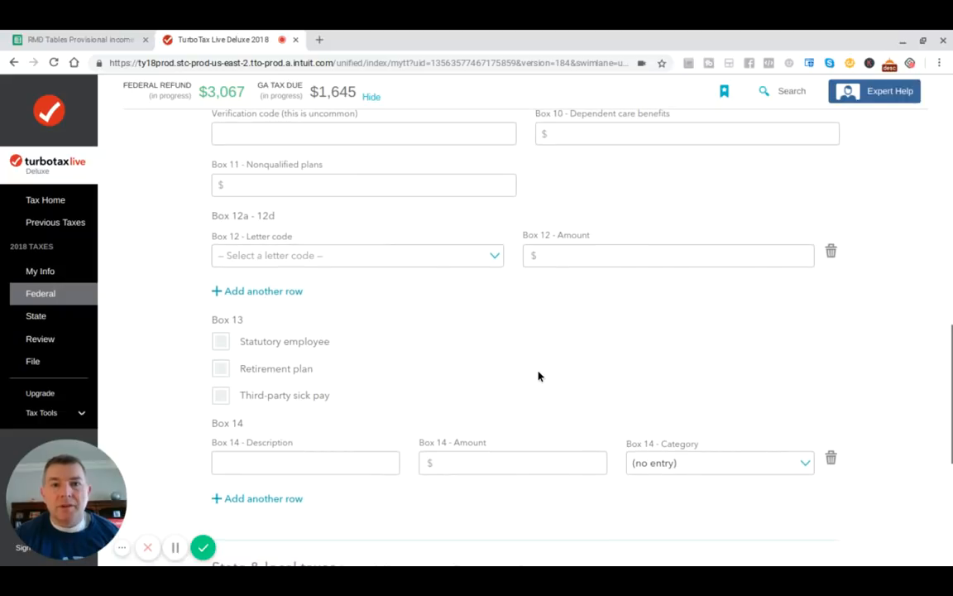
pyautogui.scroll(3, 603, 234)
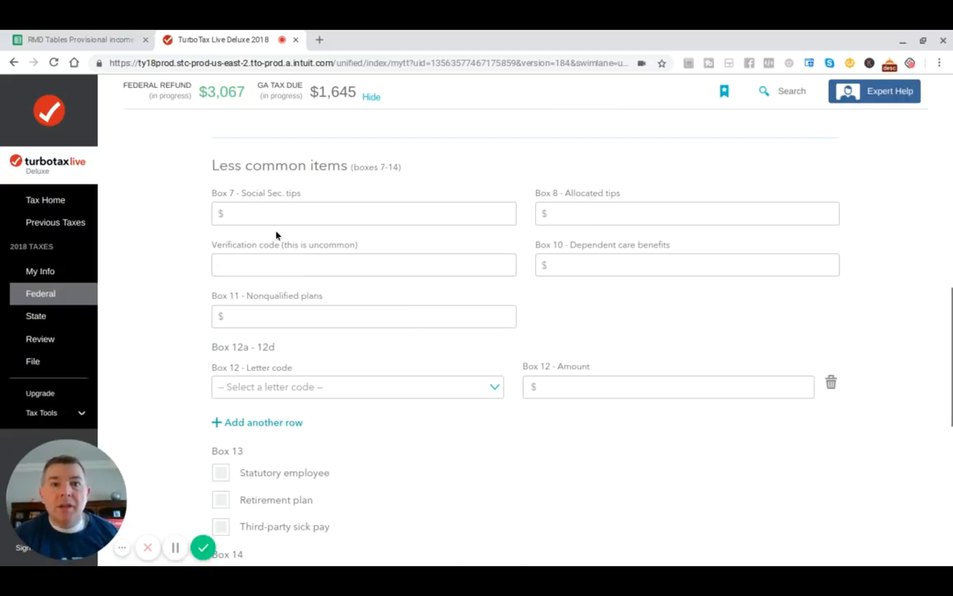
pyautogui.scroll(-6, 711, 242)
pyautogui.scroll(5, 710, 242)
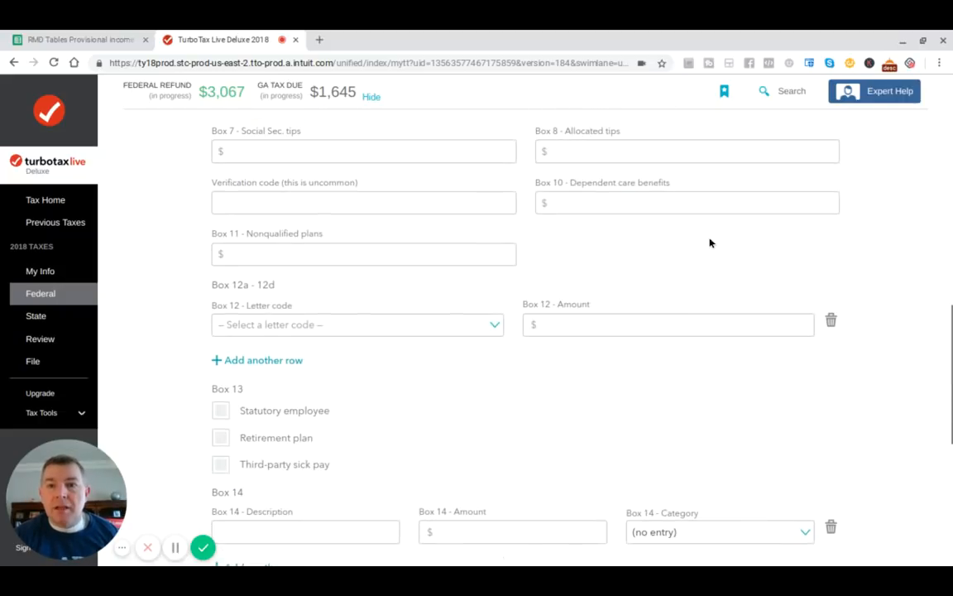
pyautogui.scroll(-7, 632, 251)
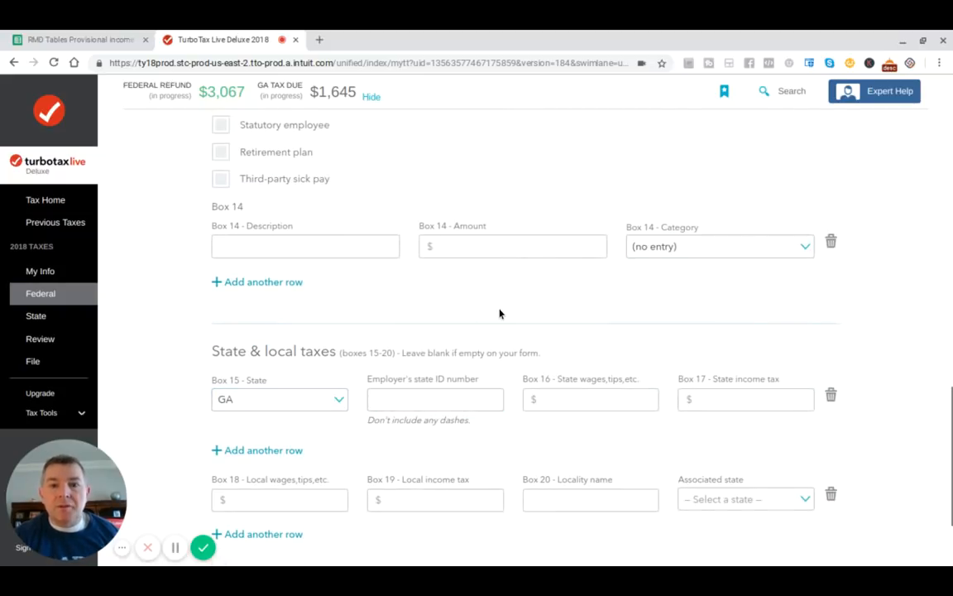
pyautogui.scroll(-3, 500, 314)
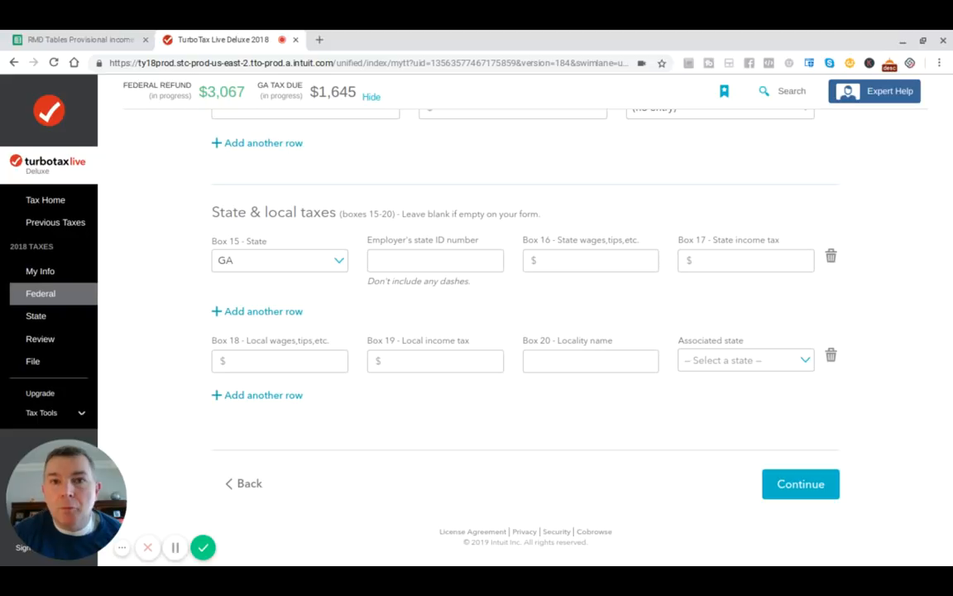
pyautogui.scroll(10, 523, 299)
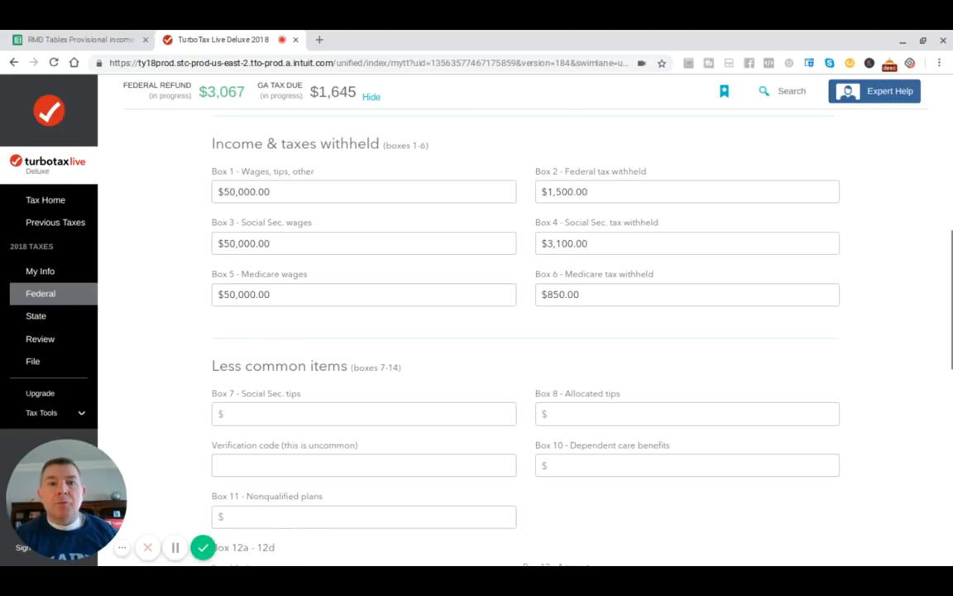
pyautogui.scroll(-10, 464, 384)
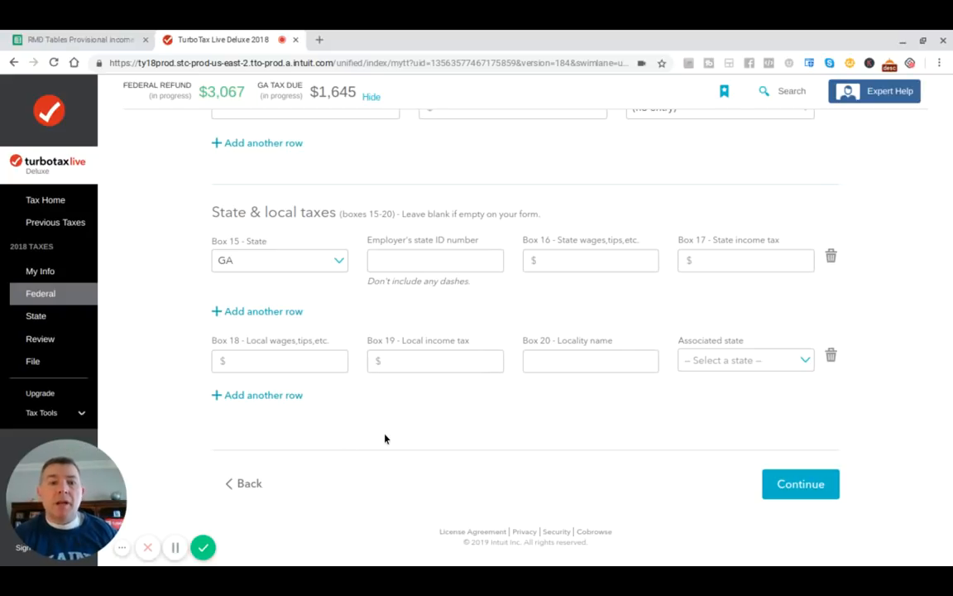
# Step: Submit the Heritage Wealth Planning LLC W-2 without additional entries and continue past the federal refund check
pyautogui.click(796, 484)
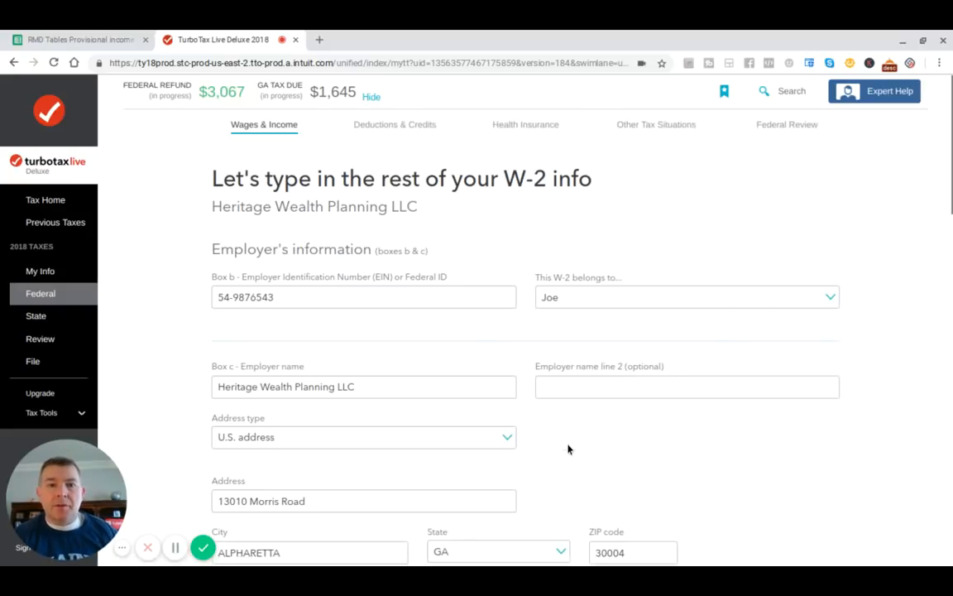
pyautogui.scroll(-20, 568, 450)
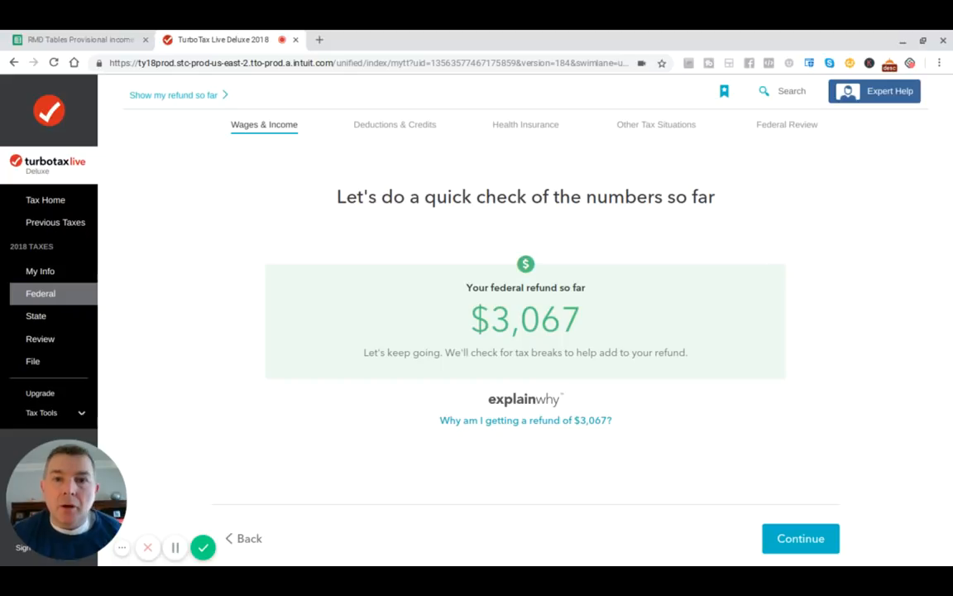
pyautogui.scroll(-1, 720, 298)
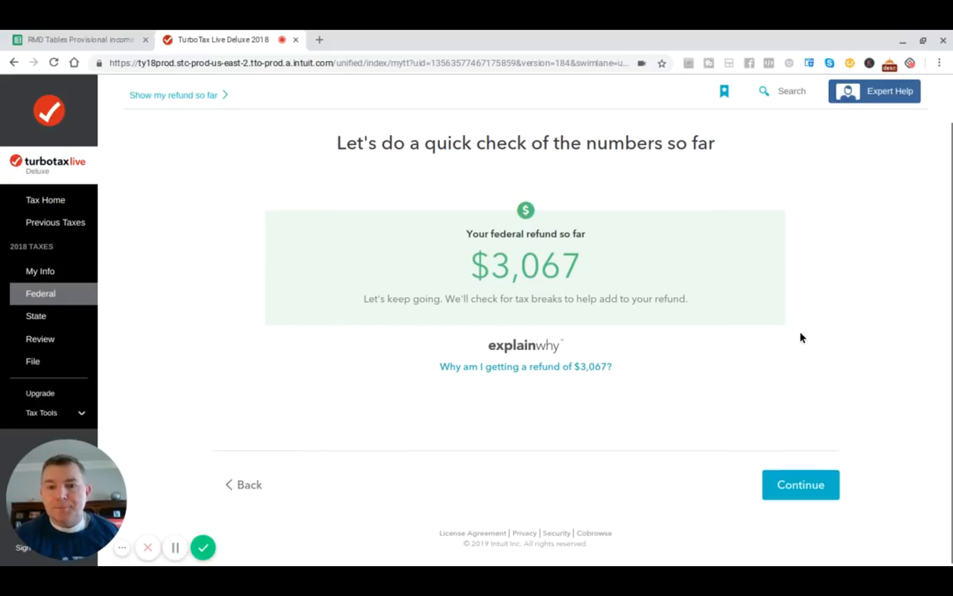
pyautogui.click(801, 485)
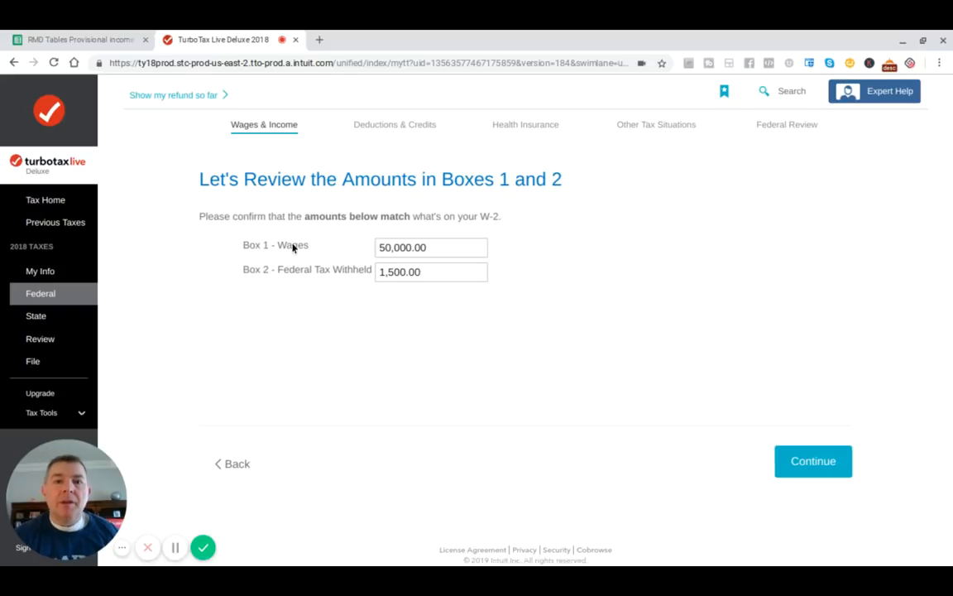
# Step: Confirm the W-2's wage, federal withholding and Medicare amounts, answering No to having state or local W-2 information
pyautogui.click(420, 247)
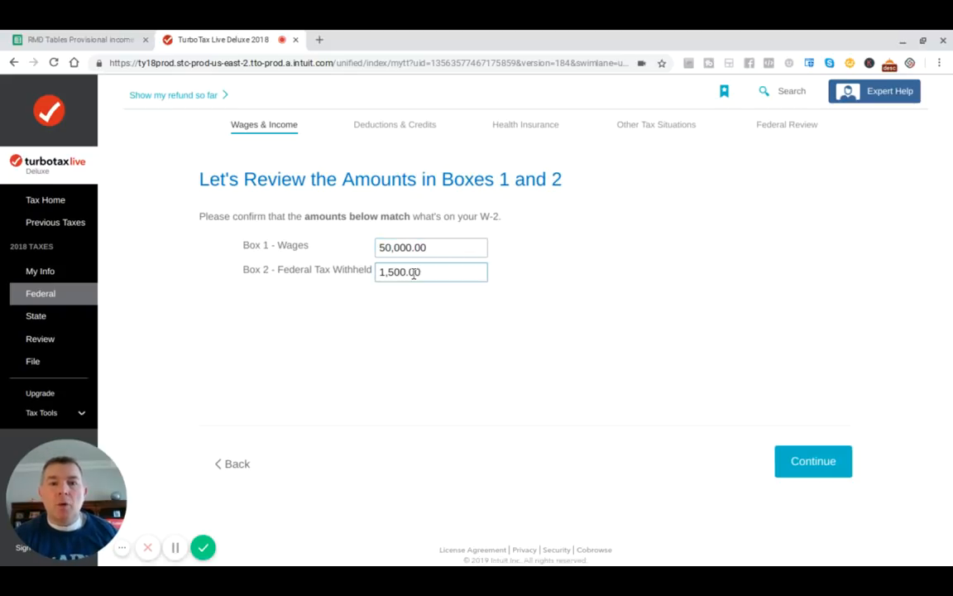
pyautogui.click(810, 457)
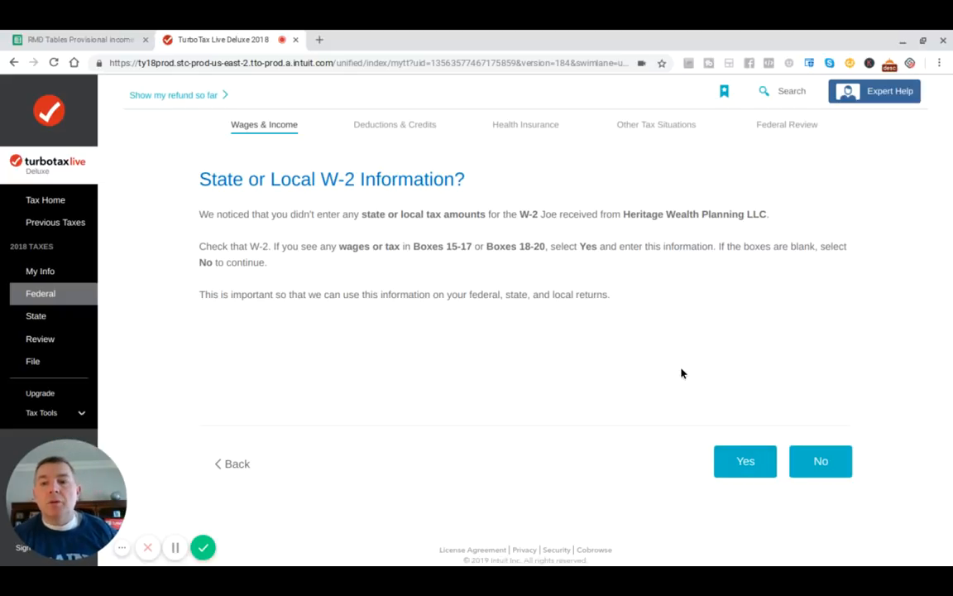
pyautogui.click(822, 468)
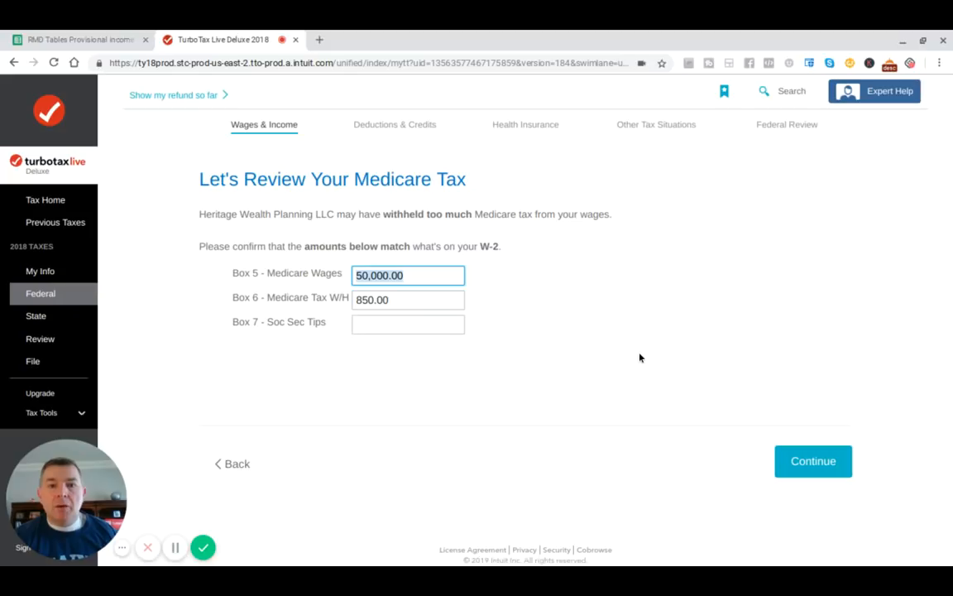
pyautogui.click(801, 462)
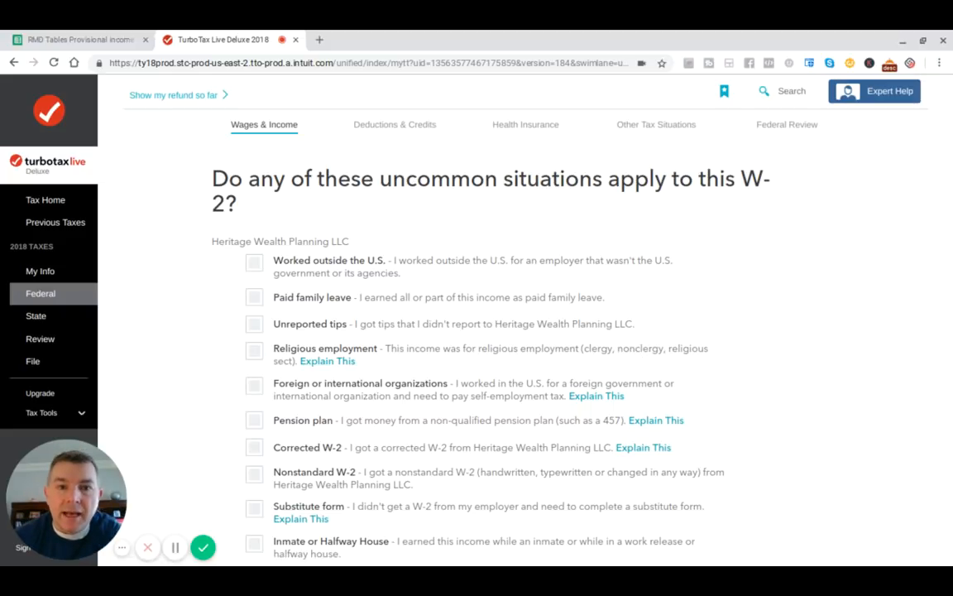
# Step: Review the uncommon situations for the W-2 and submit None of the above
pyautogui.scroll(-1, 477, 331)
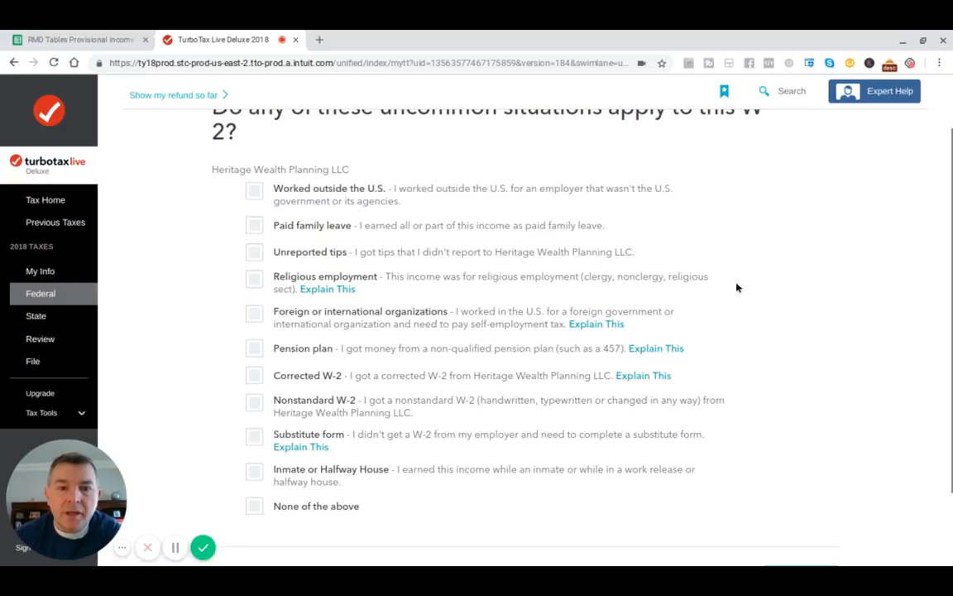
pyautogui.scroll(-1, 738, 287)
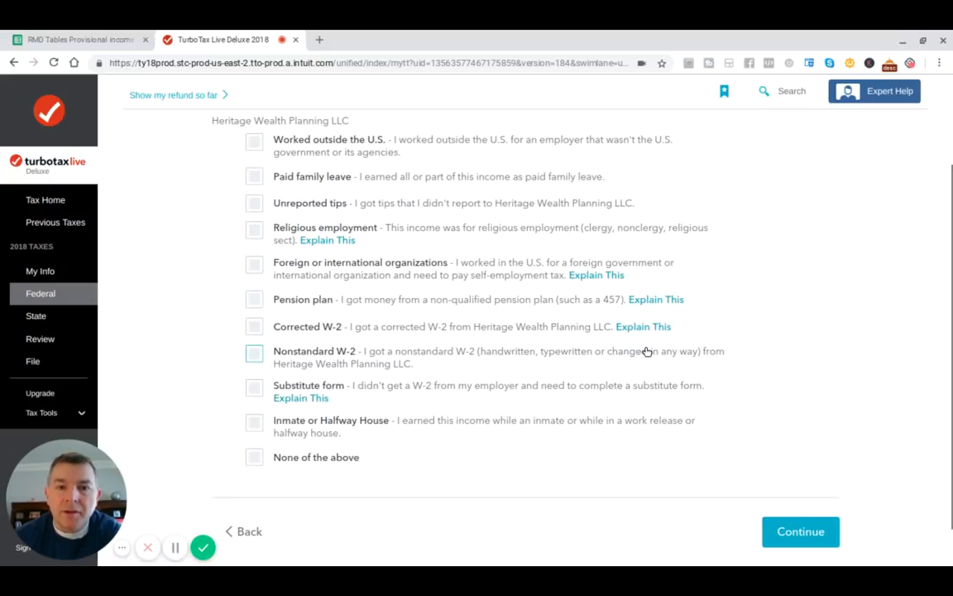
pyautogui.scroll(-1, 786, 309)
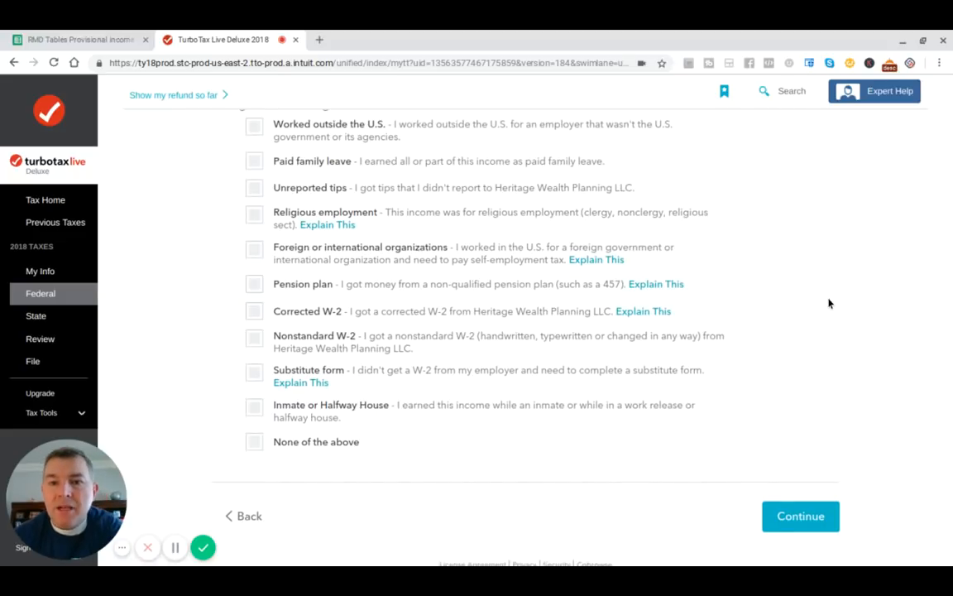
pyautogui.scroll(-2, 829, 304)
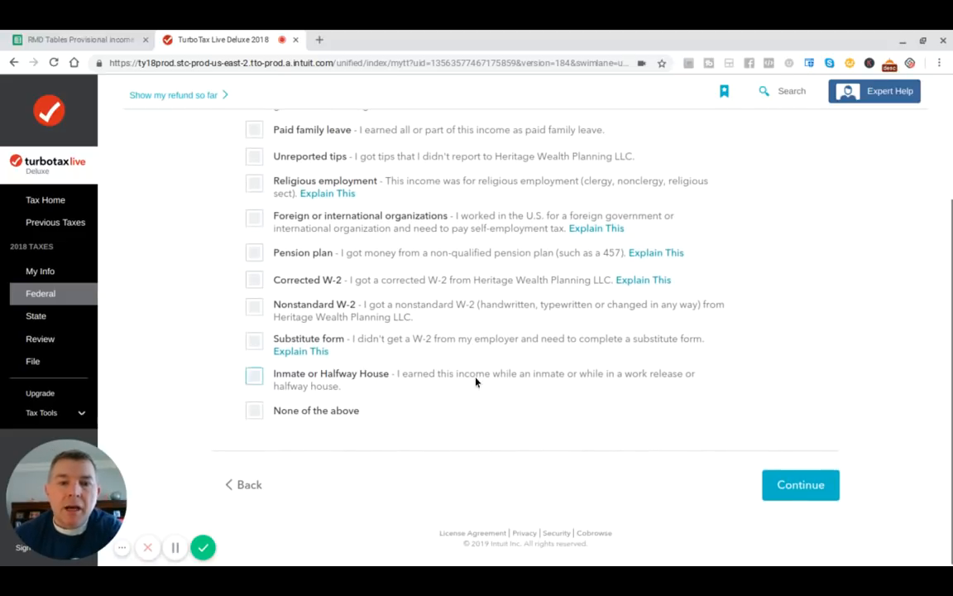
pyautogui.click(256, 410)
pyautogui.click(799, 485)
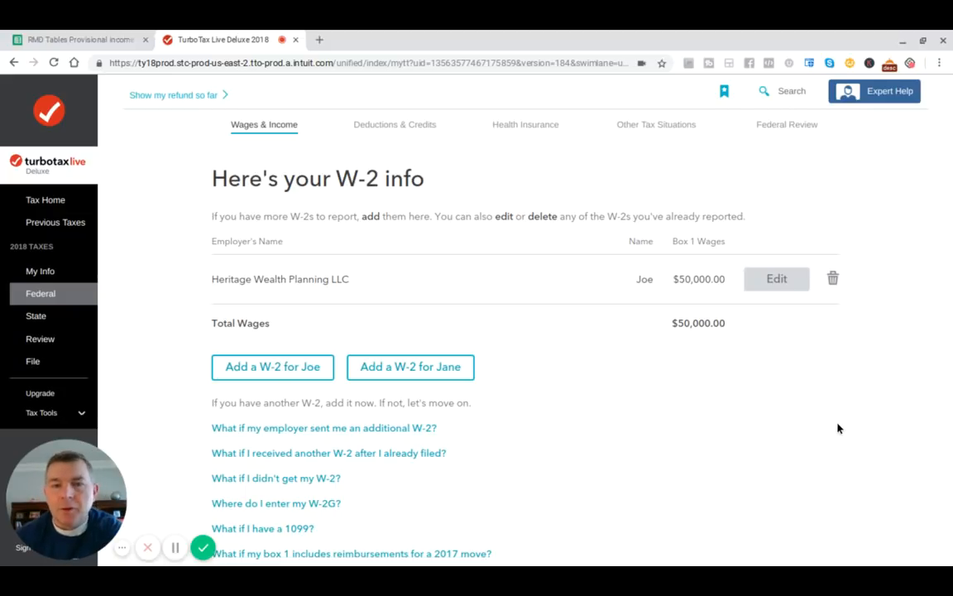
# Step: Review the W-2 summary and finish it without adding another W-2 for either spouse
pyautogui.scroll(-1, 629, 389)
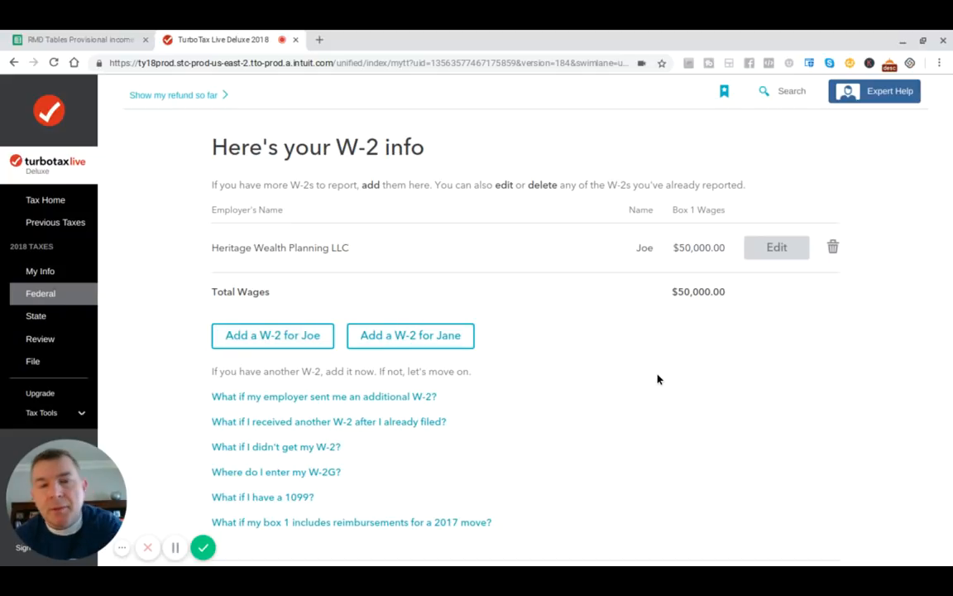
pyautogui.scroll(-2, 658, 379)
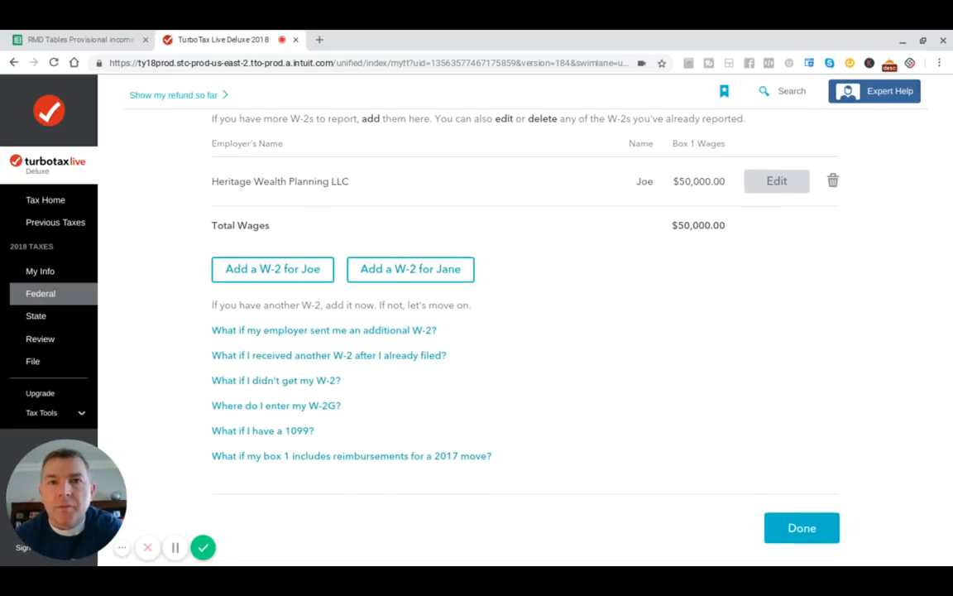
pyautogui.scroll(-1, 662, 401)
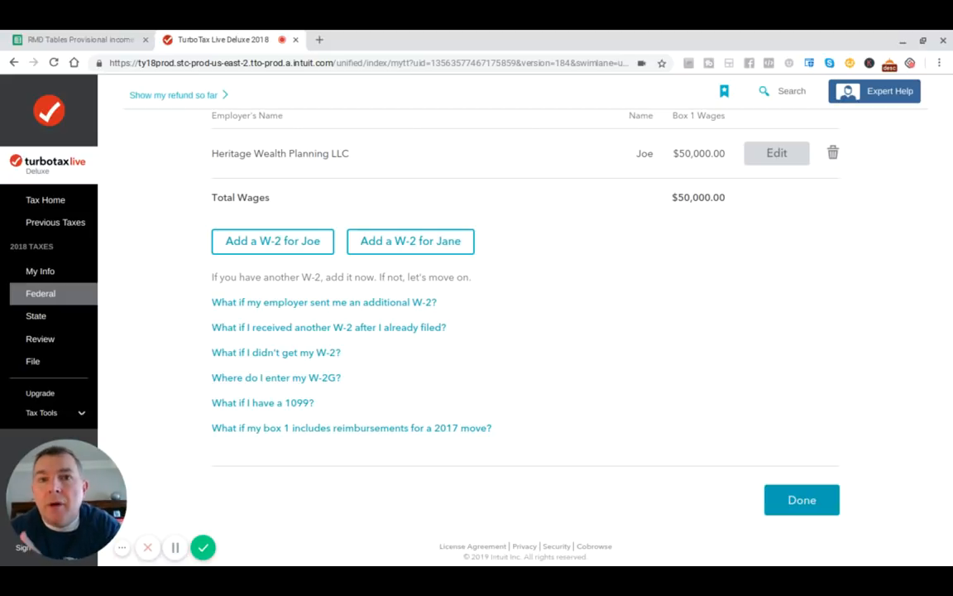
pyautogui.click(802, 499)
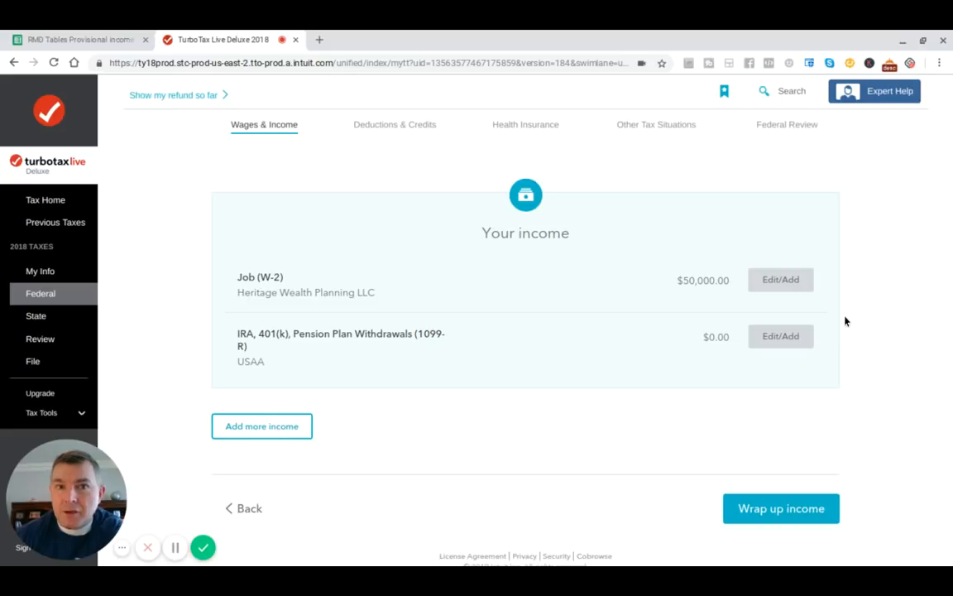
# Step: Wrap up the income section and answer No to owning or controlling a foreign bank account, trust or financial asset in 2018
pyautogui.scroll(-1, 924, 313)
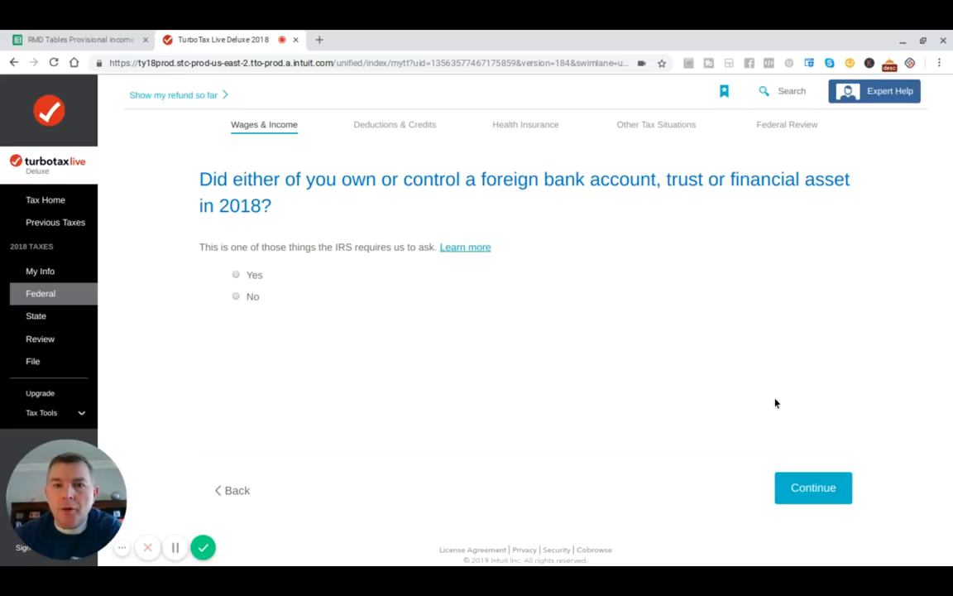
pyautogui.click(241, 301)
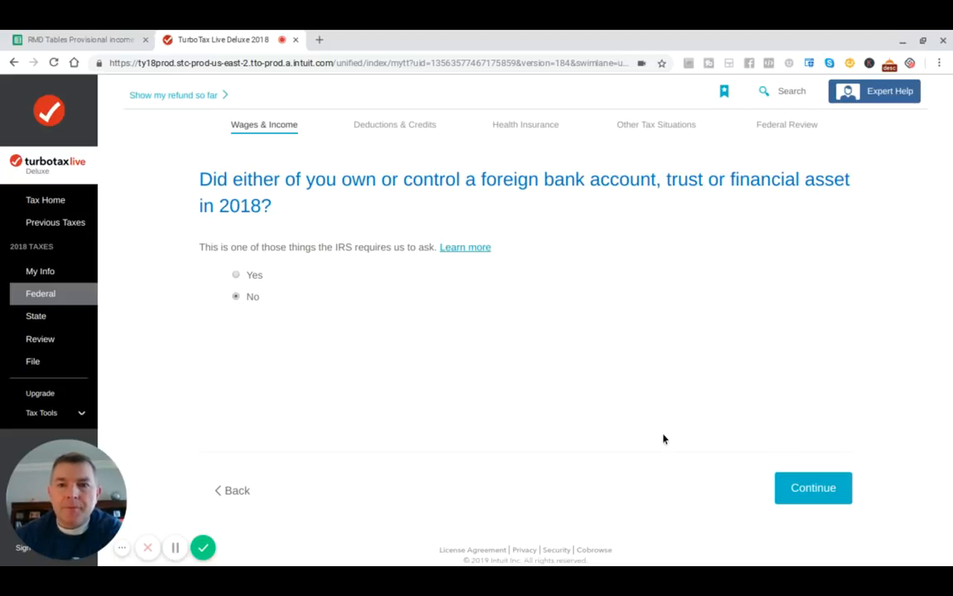
pyautogui.click(809, 497)
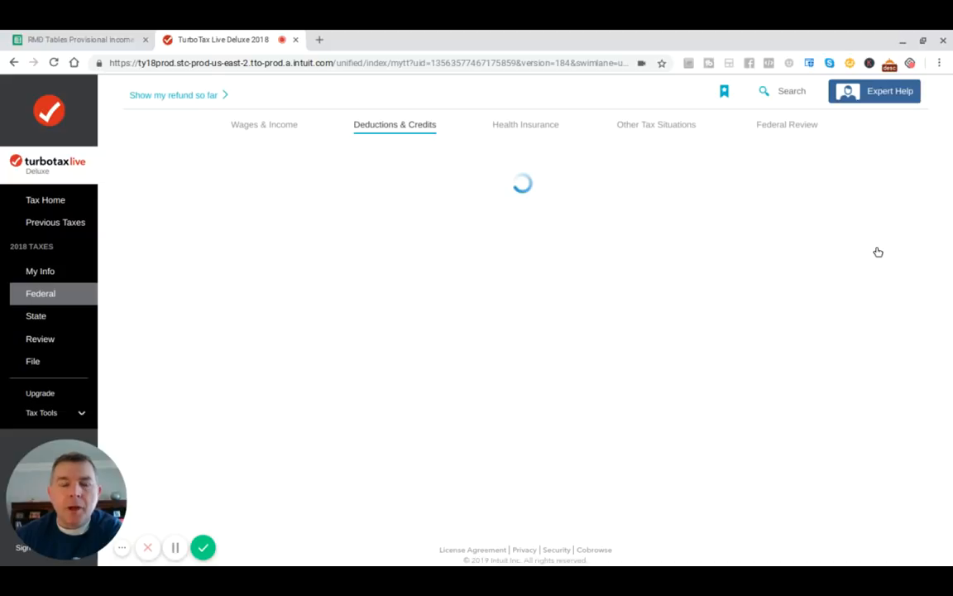
# Step: Start the Deductions & Credits section and continue past the suggested tax breaks without selecting any
pyautogui.scroll(-1, 790, 225)
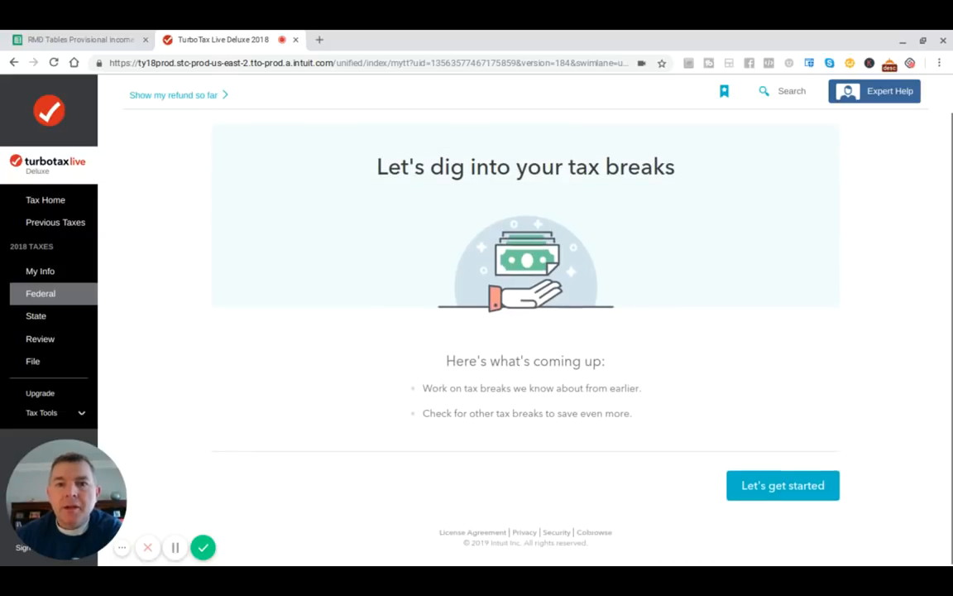
pyautogui.click(783, 485)
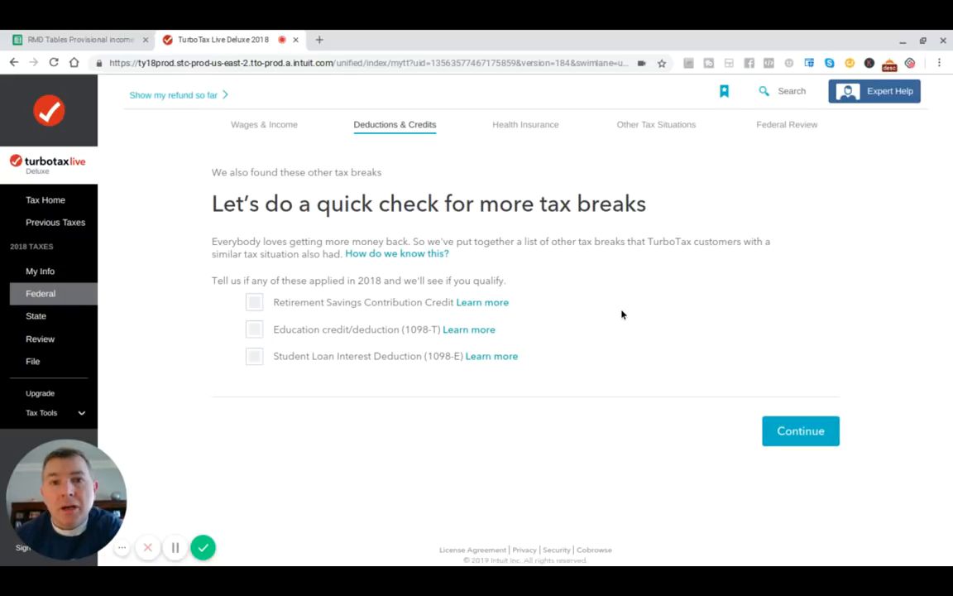
pyautogui.click(785, 430)
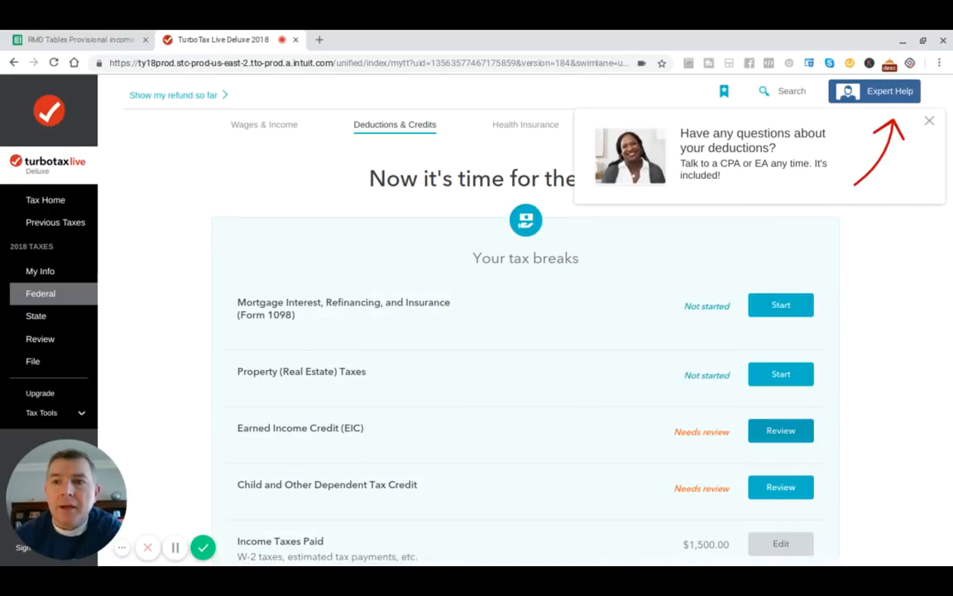
# Step: Confirm Earned Income Credit eligibility: both spouses lived in the U.S. more than six months in 2018, and None of the above for uncommon situations
pyautogui.click(930, 121)
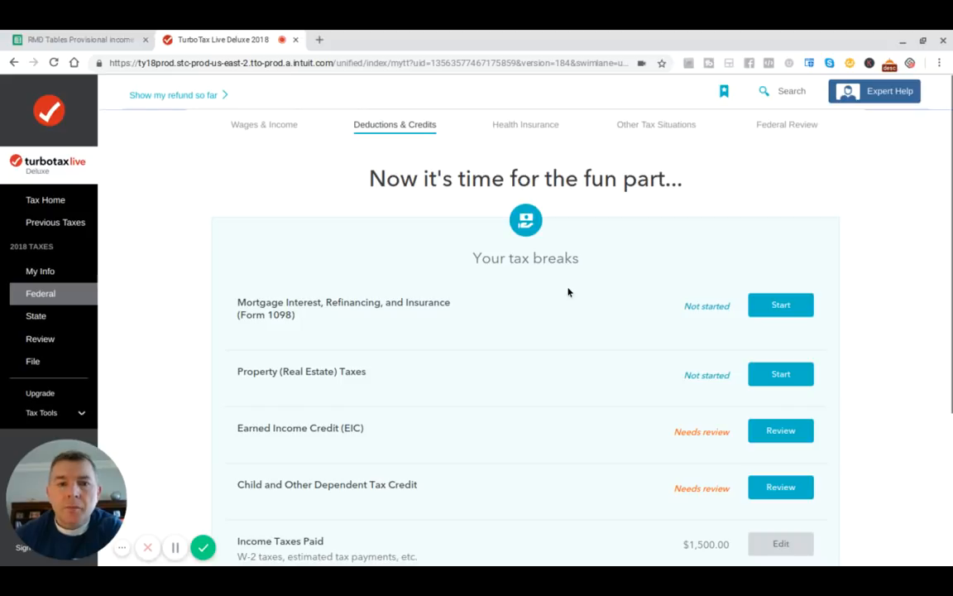
pyautogui.scroll(-1, 194, 280)
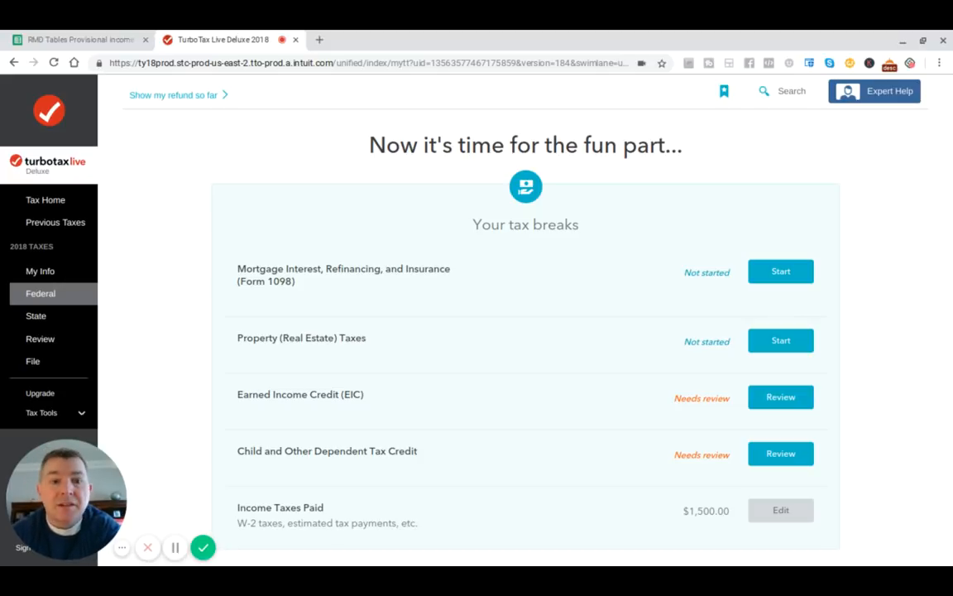
pyautogui.scroll(-1, 526, 331)
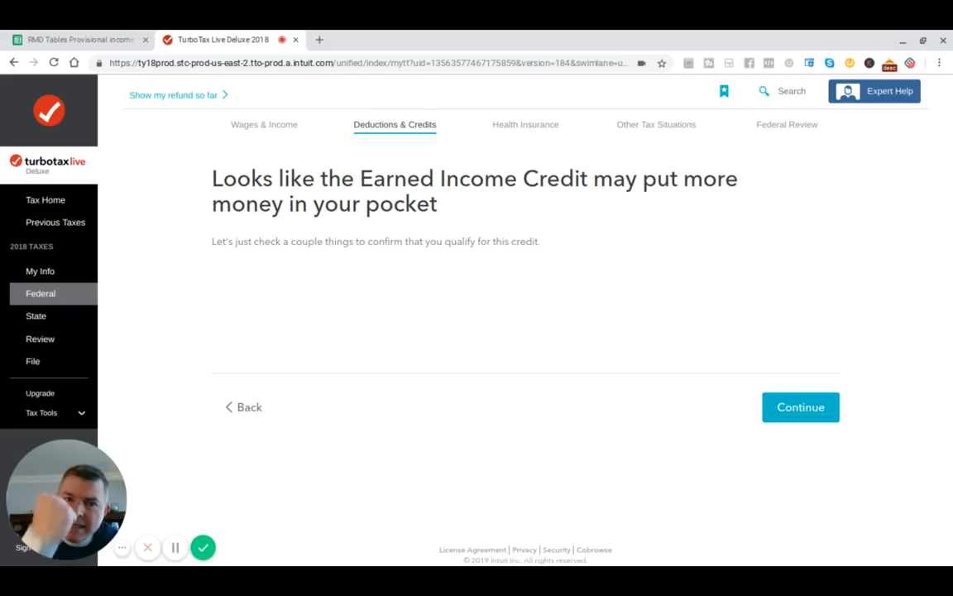
pyautogui.click(808, 404)
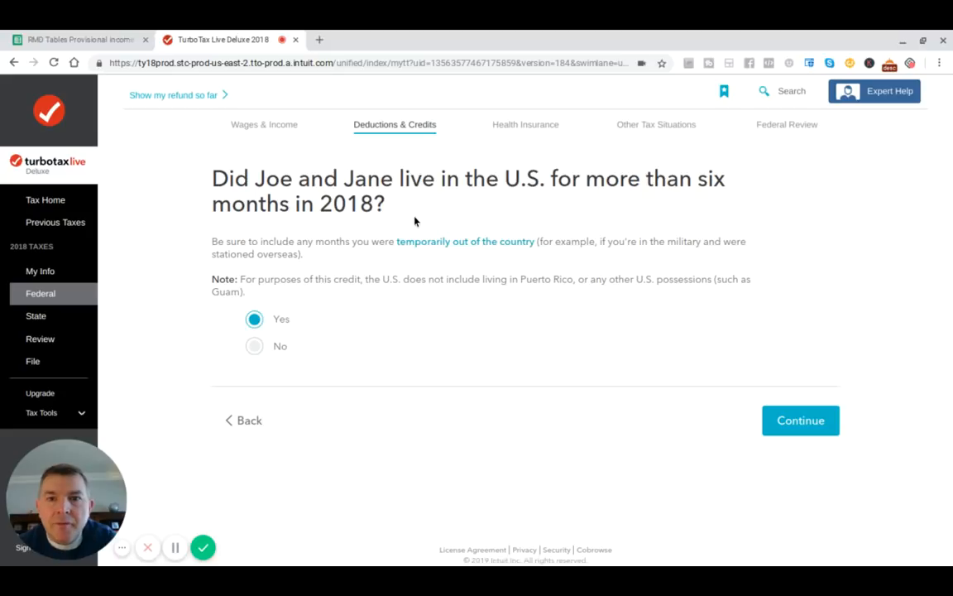
pyautogui.click(816, 422)
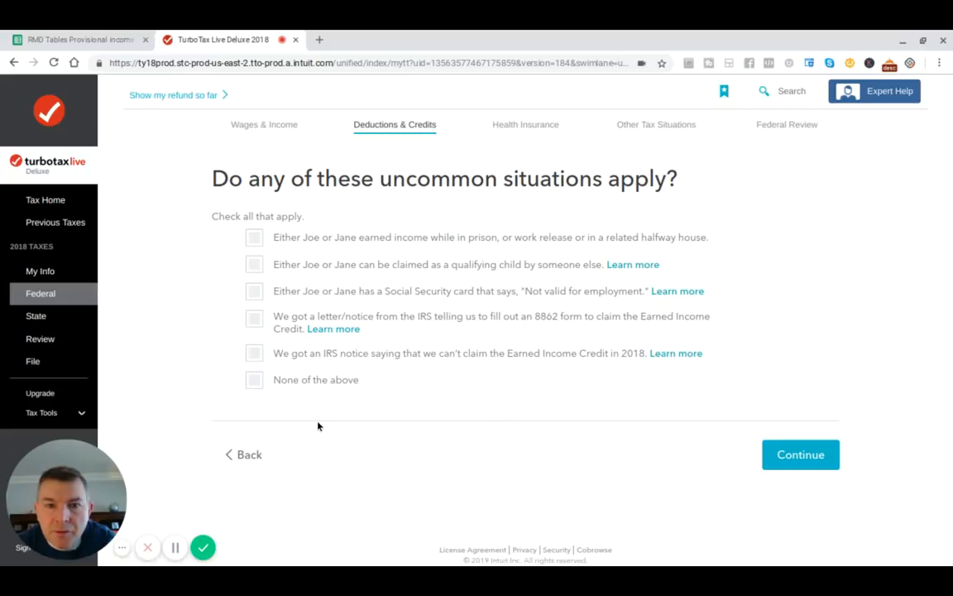
pyautogui.click(254, 383)
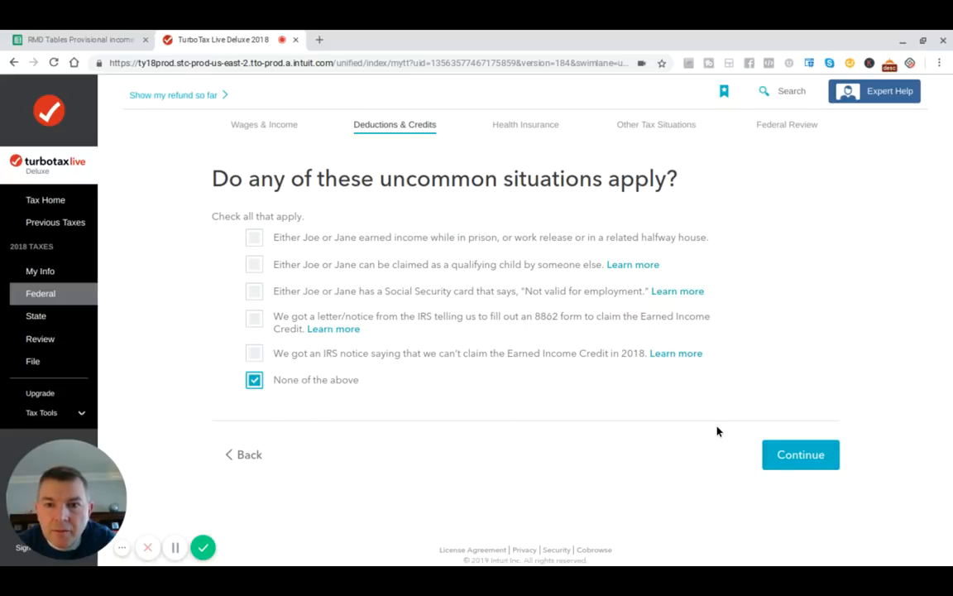
pyautogui.click(787, 460)
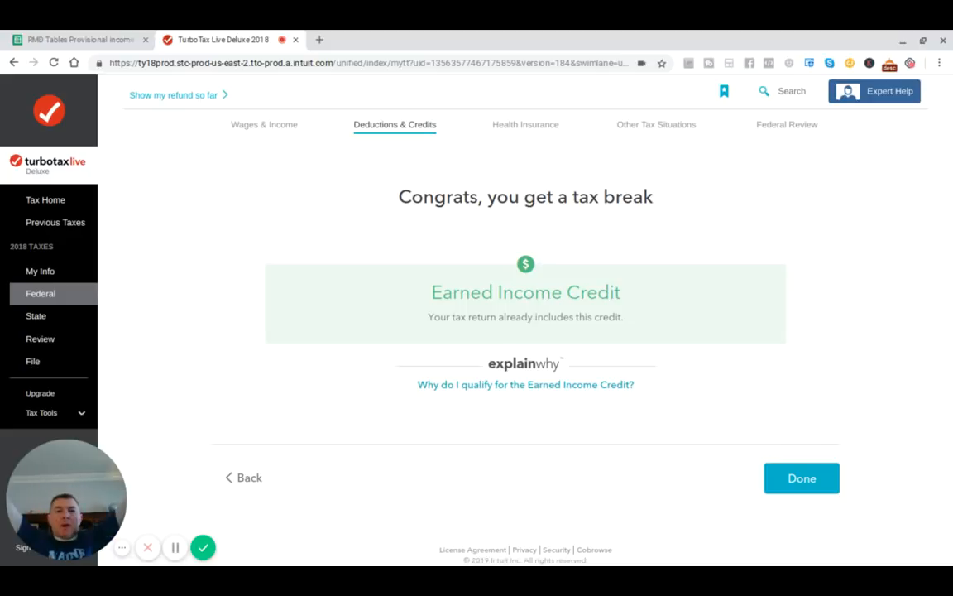
# Step: Show the refund so far and finish the Earned Income Credit review, returning to the tax breaks list
pyautogui.click(199, 91)
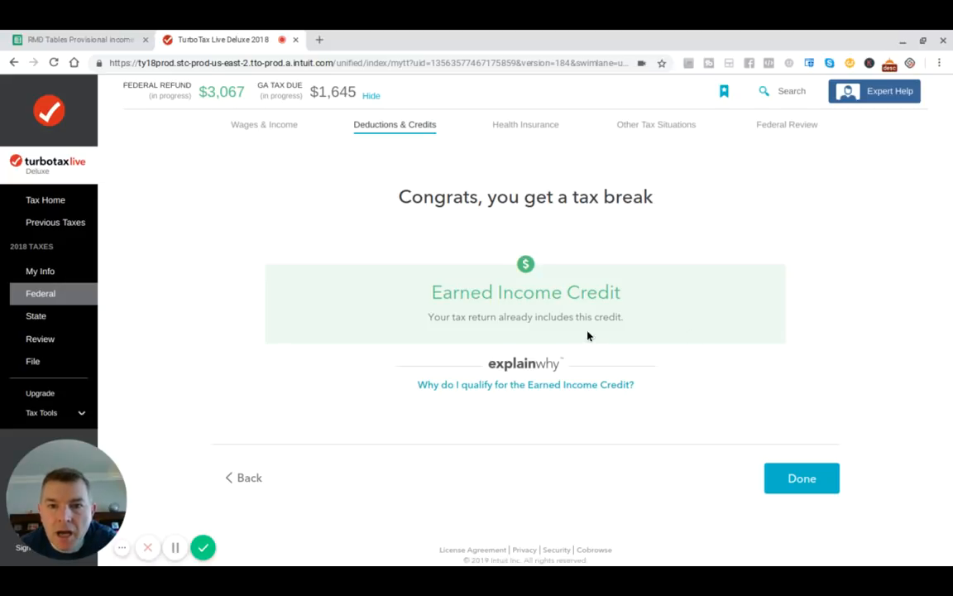
pyautogui.click(793, 484)
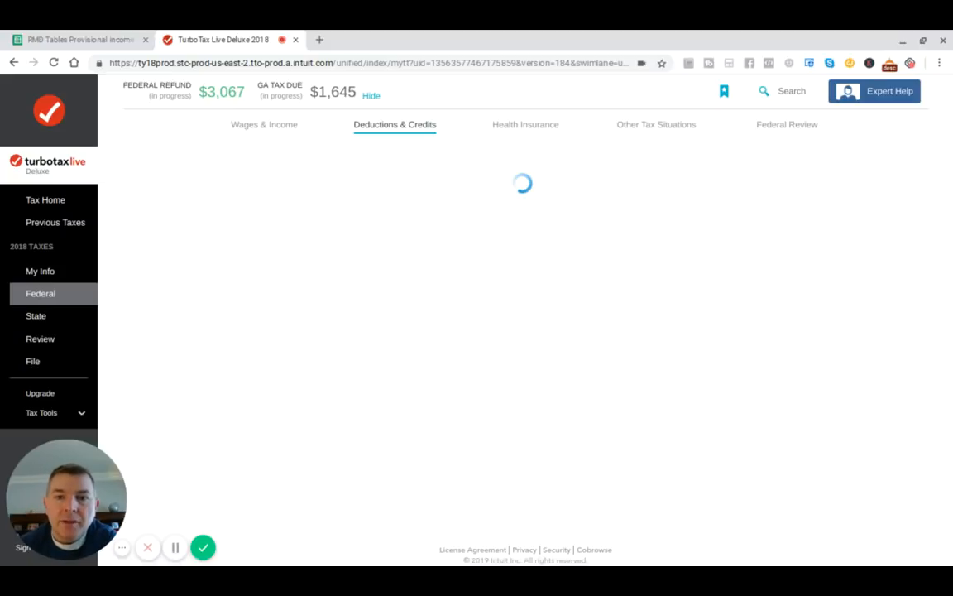
pyautogui.scroll(-3, 687, 248)
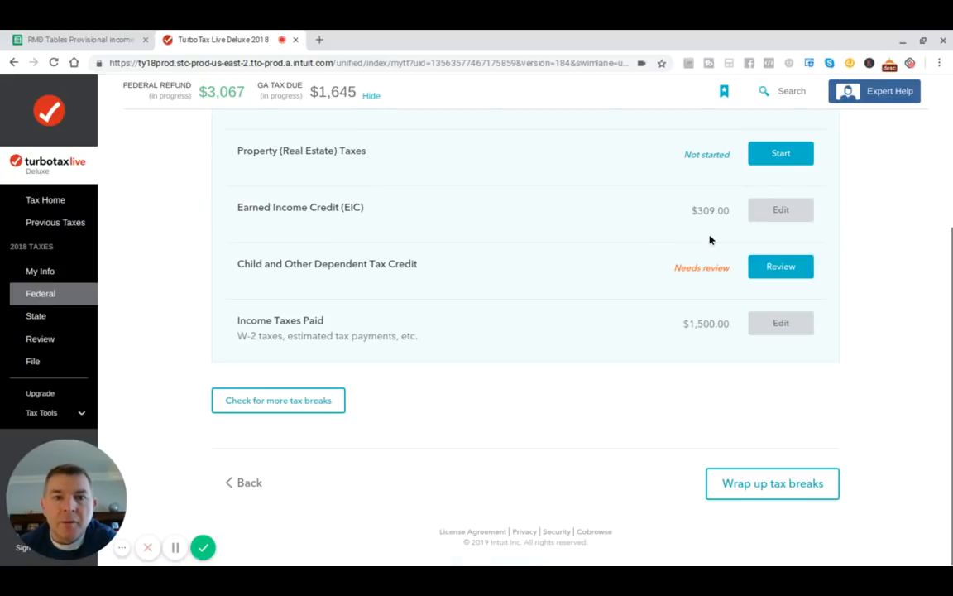
# Step: Go back to the Earned Income Credit result and read the explanation of why the couple qualifies
pyautogui.click(245, 483)
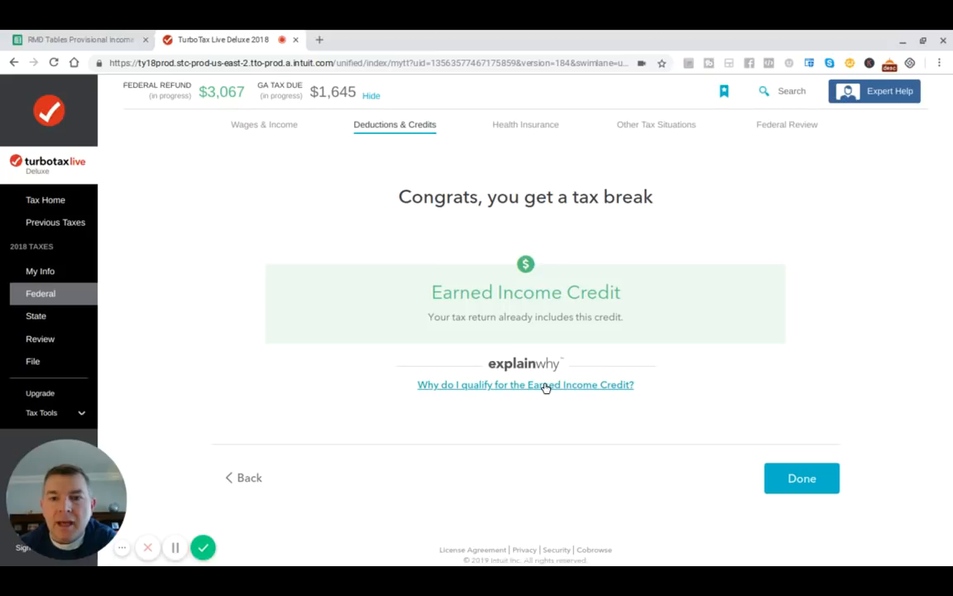
pyautogui.click(547, 386)
pyautogui.scroll(-1, 205, 272)
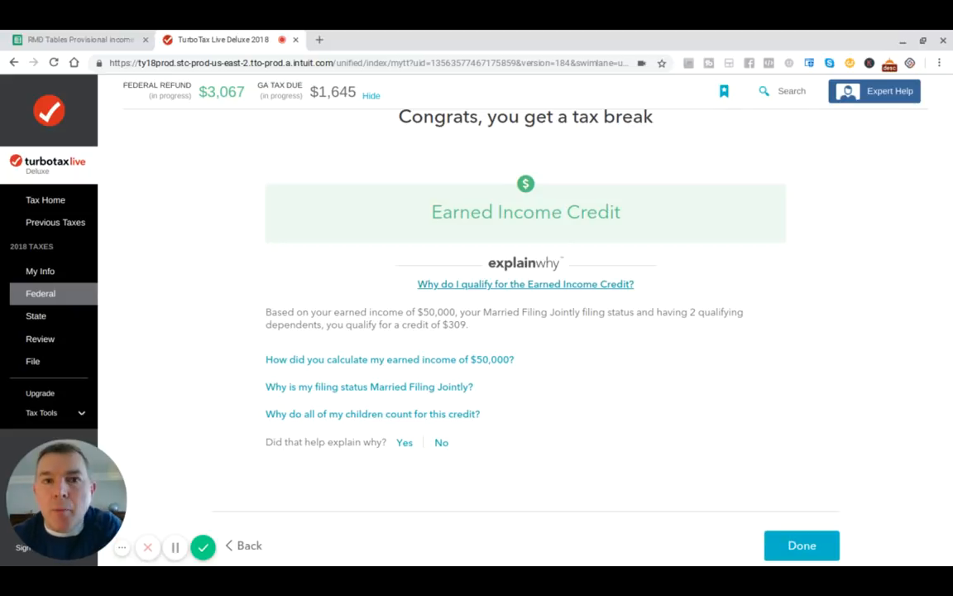
pyautogui.scroll(-1, 525, 304)
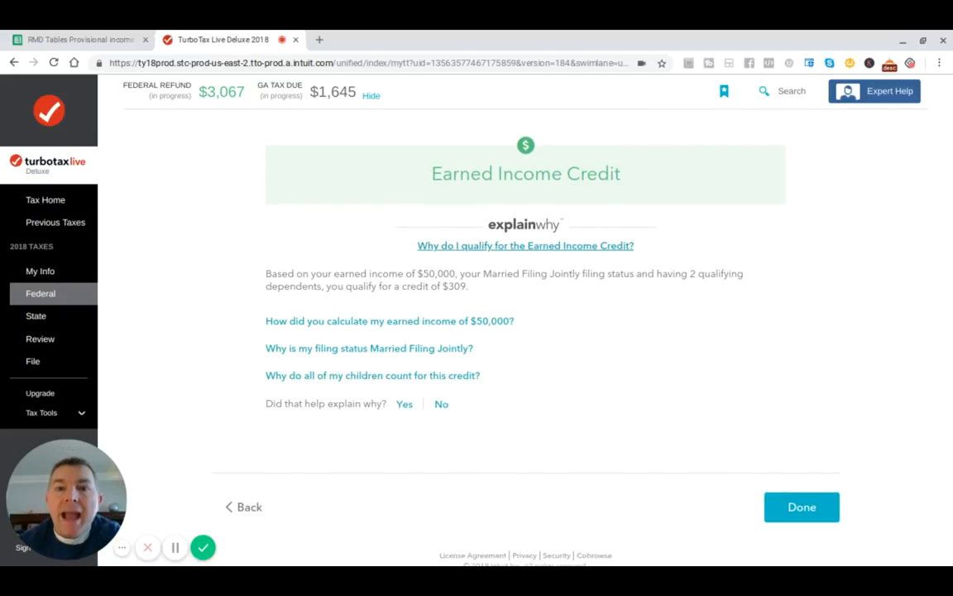
pyautogui.click(795, 506)
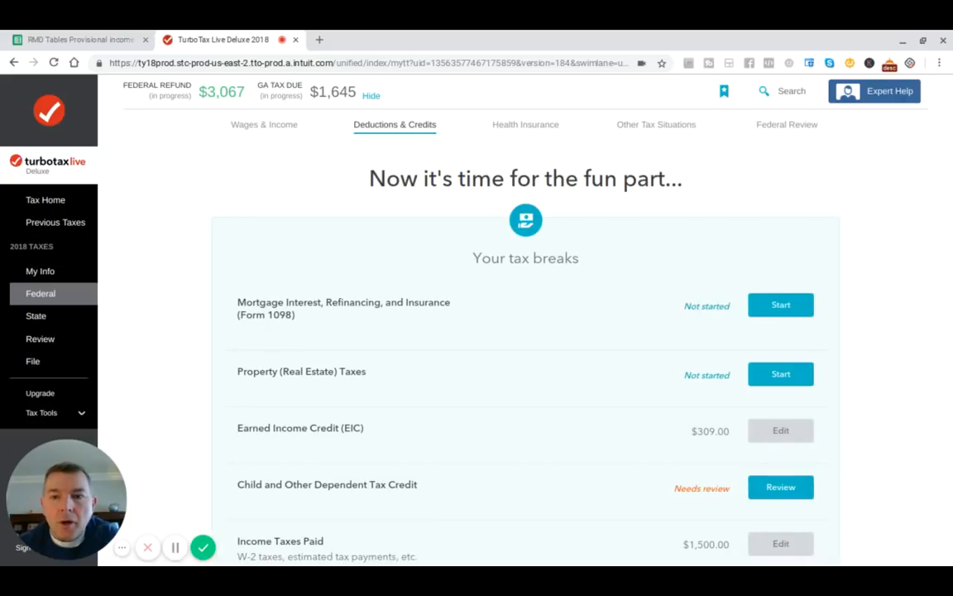
# Step: Review the Child and Other Dependent Tax Credit and answer No to earning income as an inmate or in a work release or halfway house
pyautogui.scroll(-1, 878, 309)
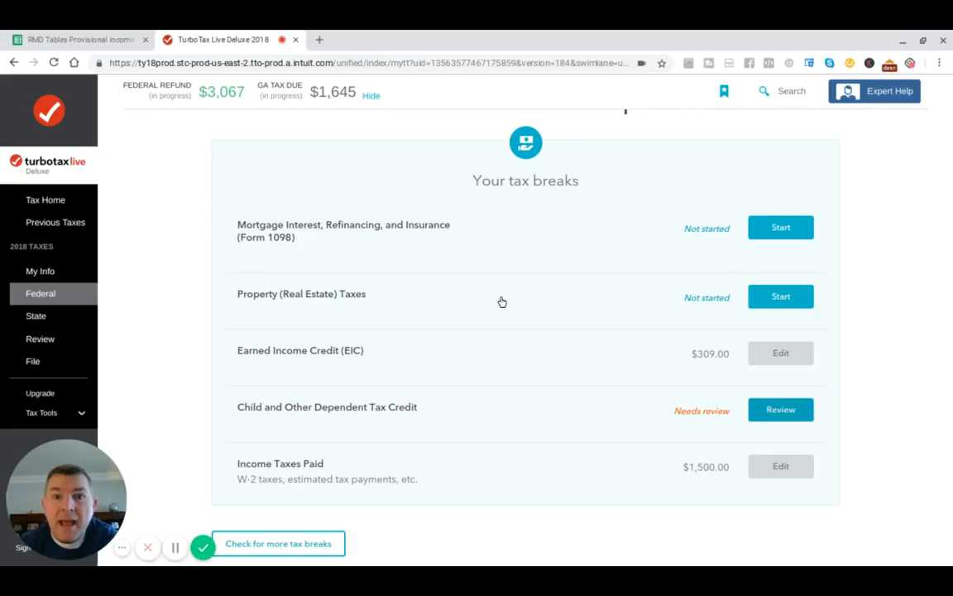
pyautogui.click(780, 408)
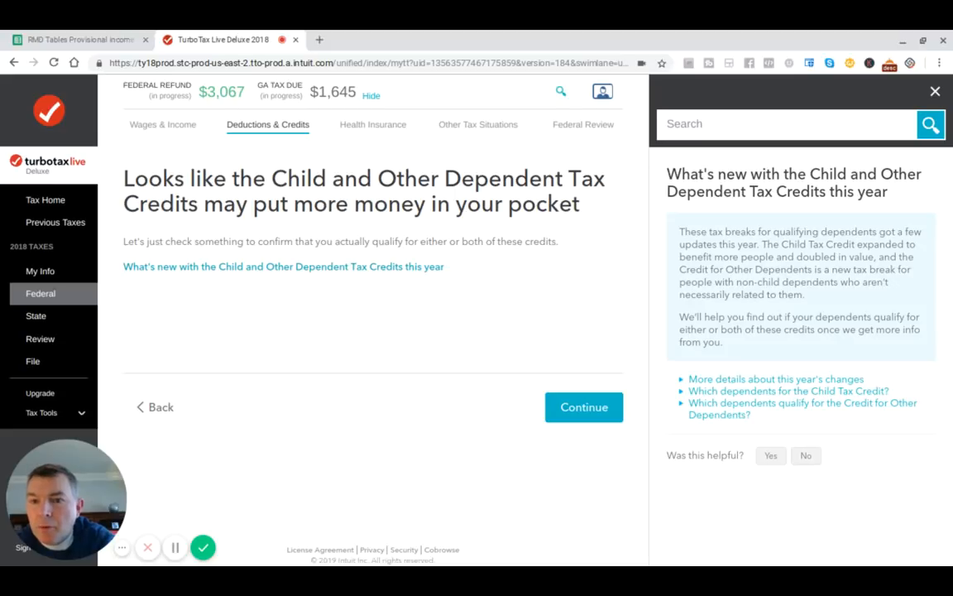
pyautogui.click(772, 456)
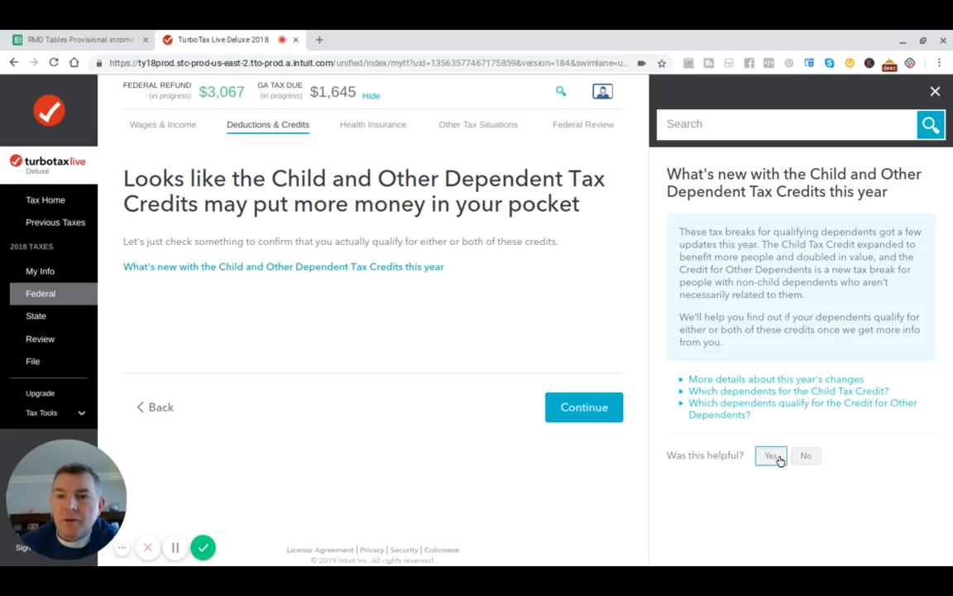
pyautogui.click(542, 422)
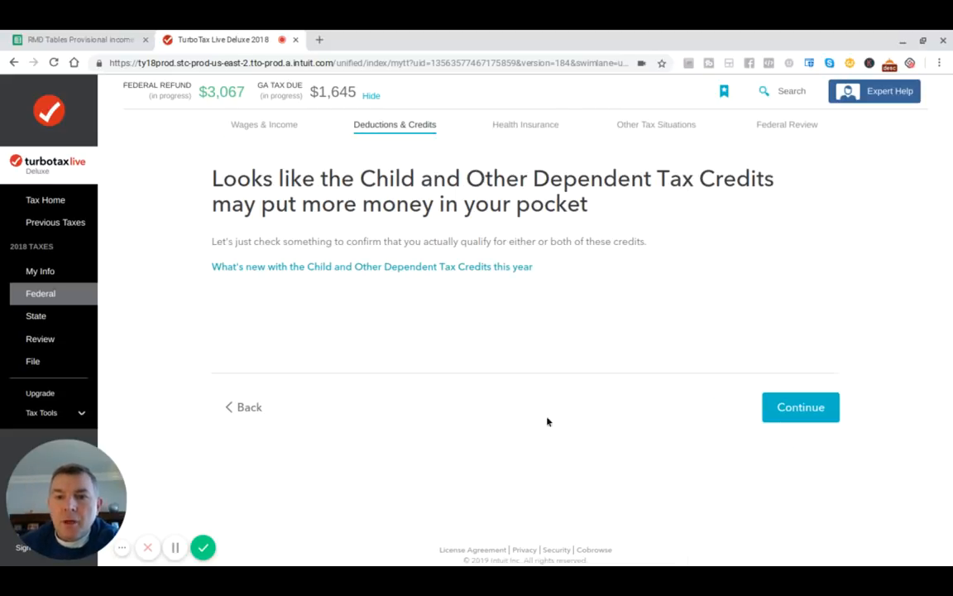
pyautogui.click(801, 407)
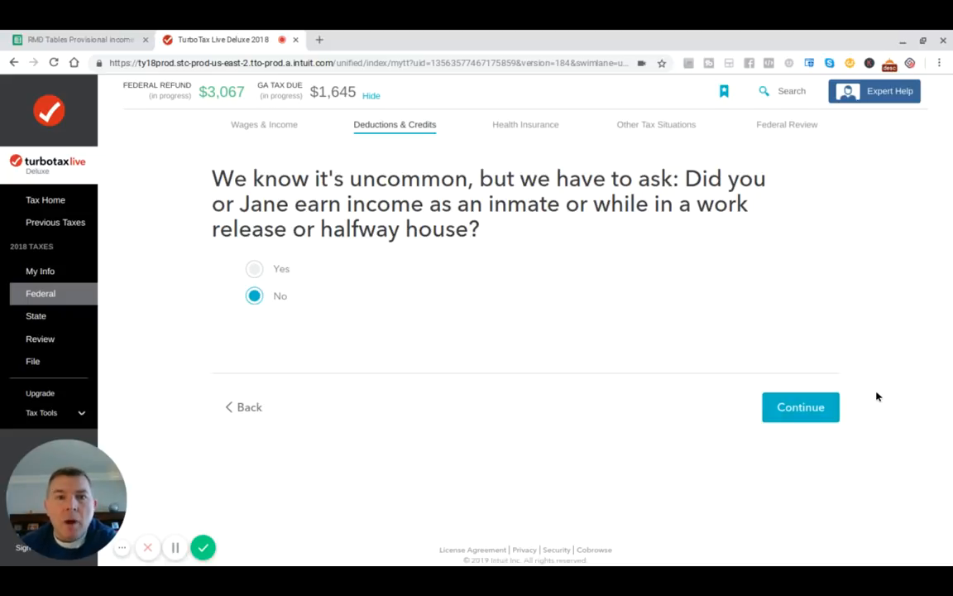
pyautogui.click(817, 404)
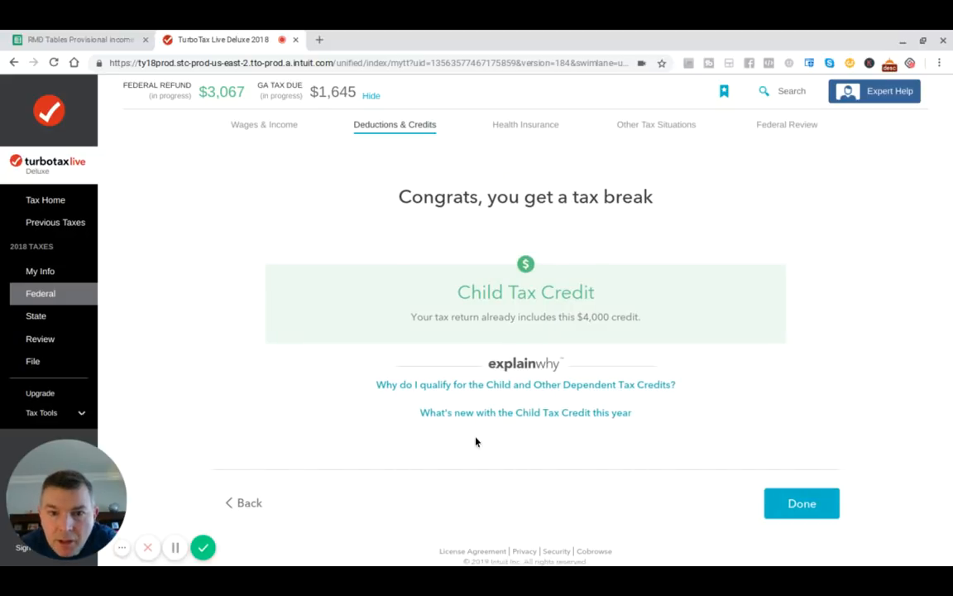
# Step: Read why the return qualifies for the Child Tax Credit and finish it, answering No to an IRS notice requiring Form 8862
pyautogui.click(546, 385)
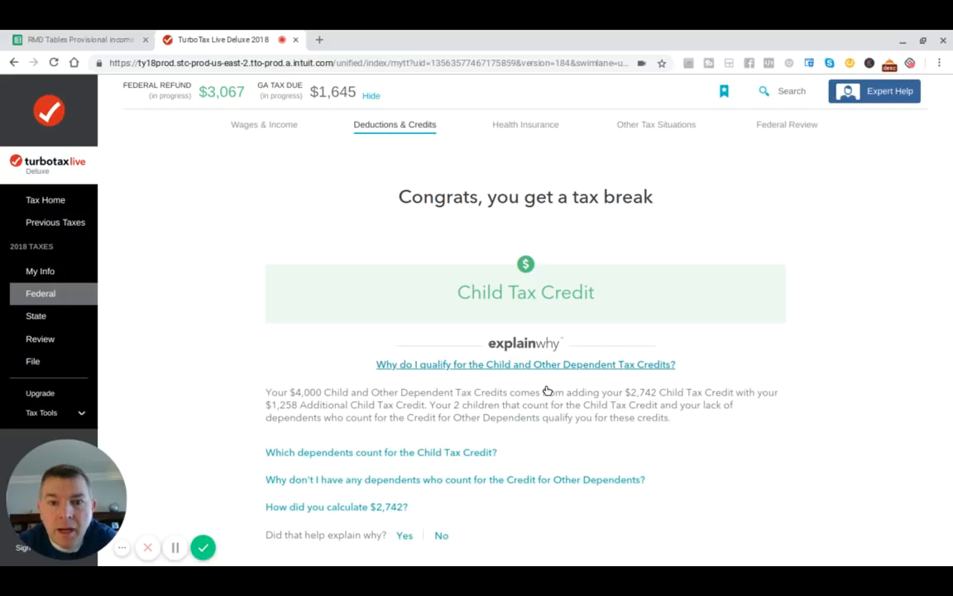
pyautogui.scroll(-2, 209, 311)
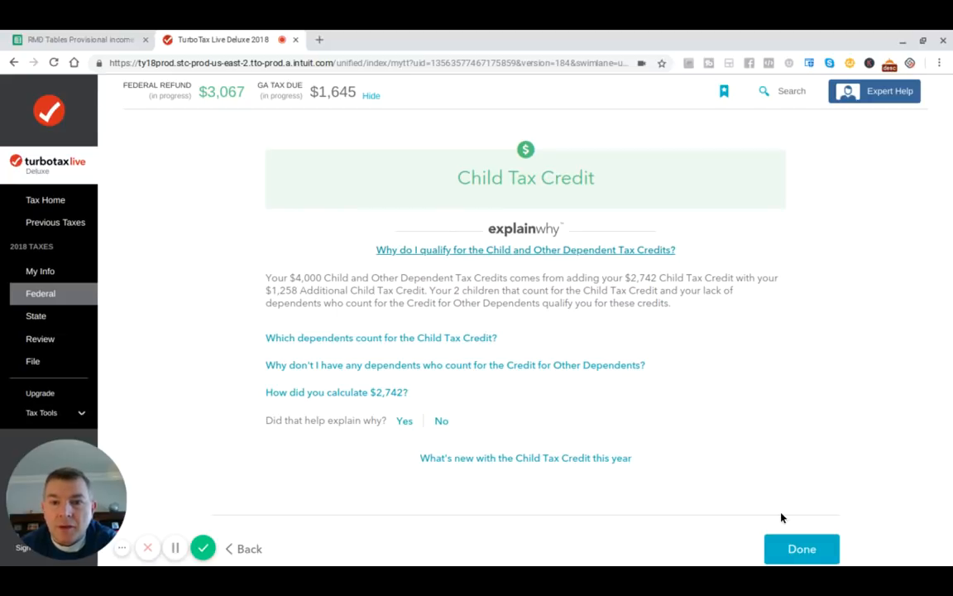
pyautogui.click(802, 550)
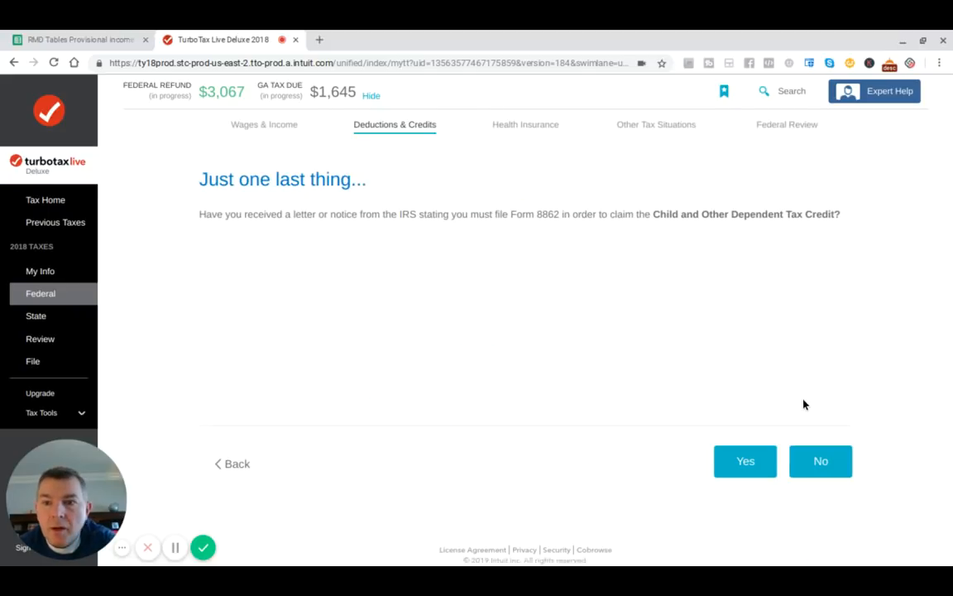
pyautogui.click(828, 454)
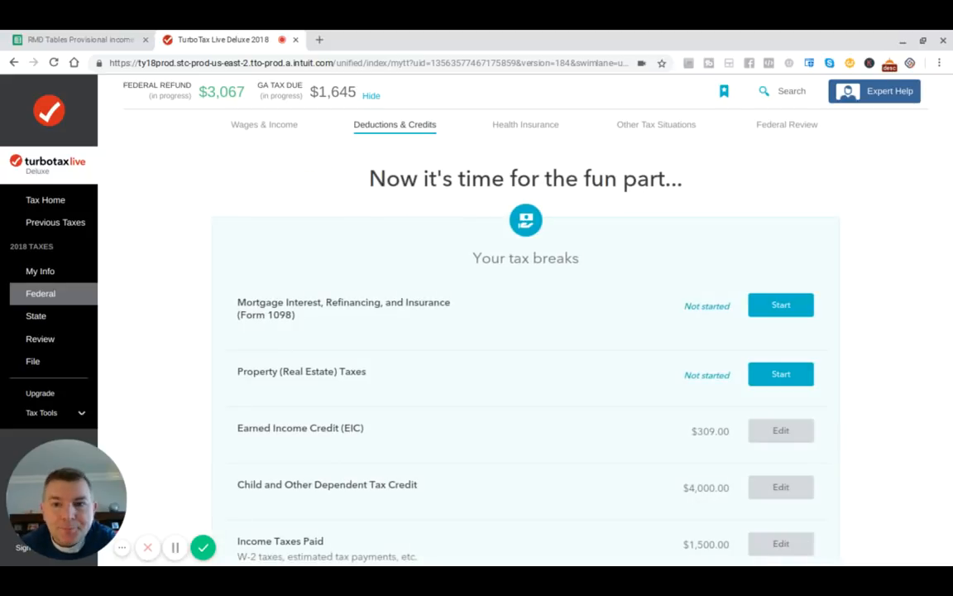
# Step: Wrap up the tax breaks with No for the 2008 homebuyer credit and for child or dependent care expenses, keeping the standard deduction
pyautogui.scroll(-1, 924, 288)
pyautogui.scroll(-1, 924, 288)
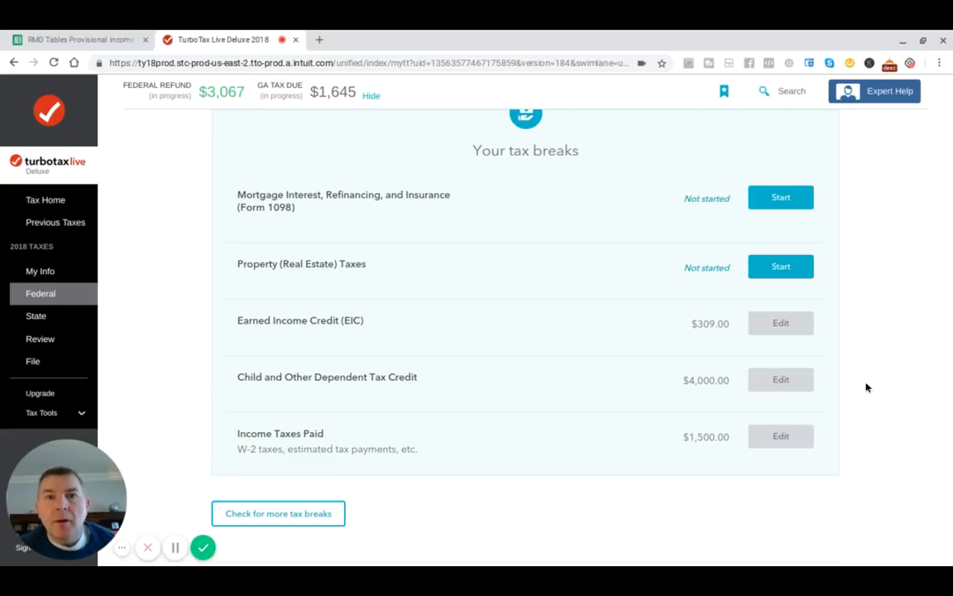
pyautogui.scroll(-1, 948, 366)
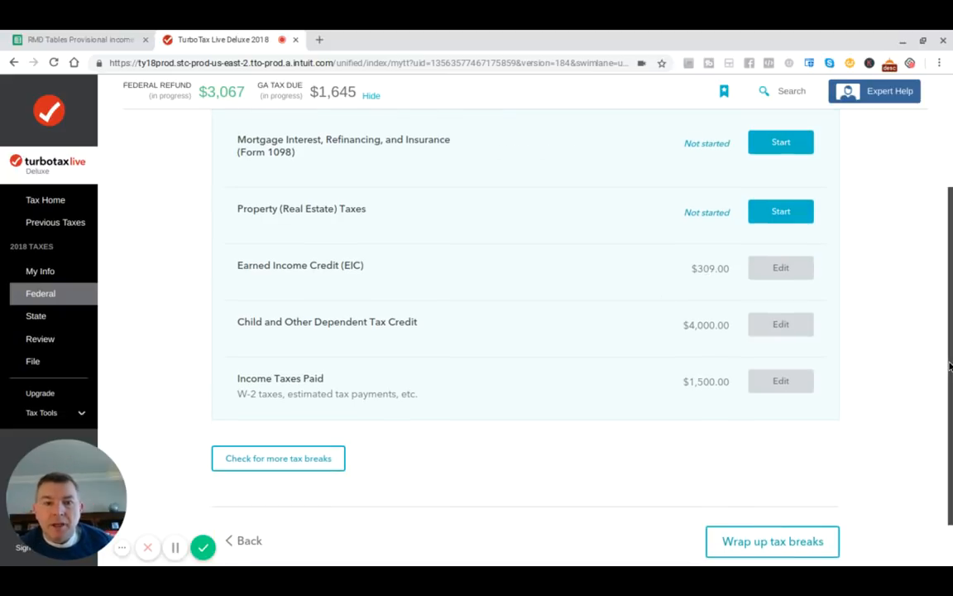
pyautogui.scroll(-1, 725, 380)
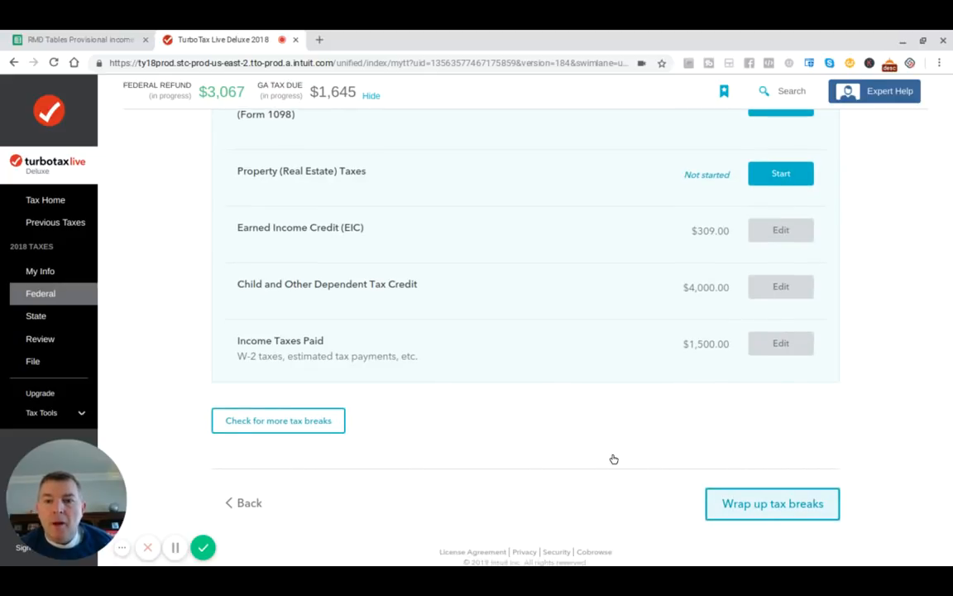
pyautogui.click(772, 504)
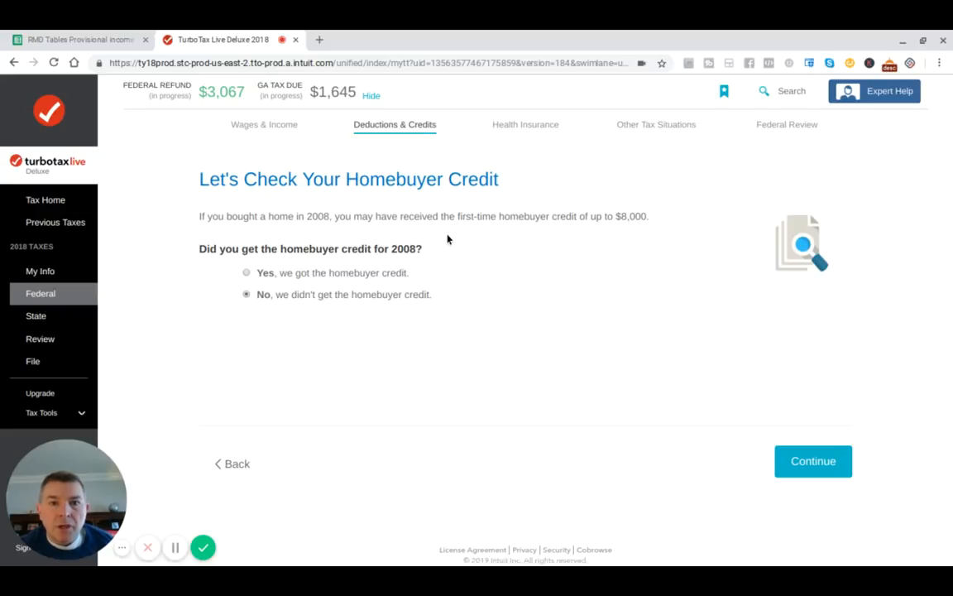
pyautogui.click(786, 463)
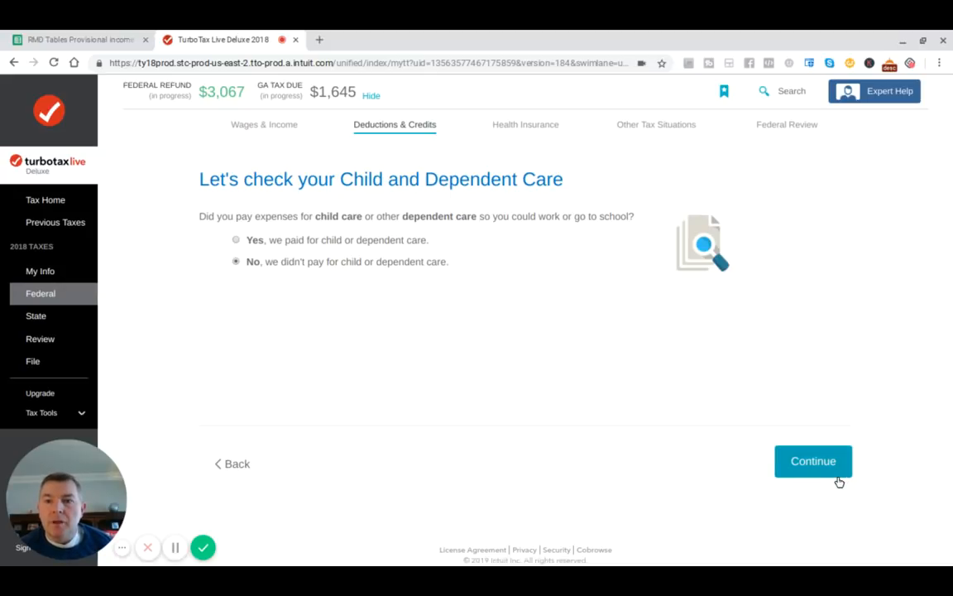
pyautogui.click(814, 461)
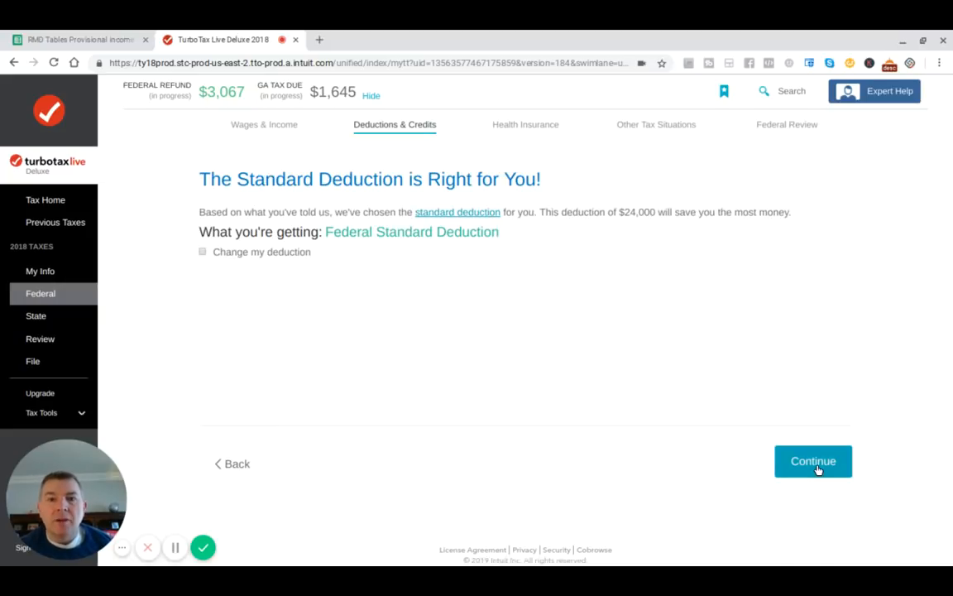
pyautogui.click(815, 465)
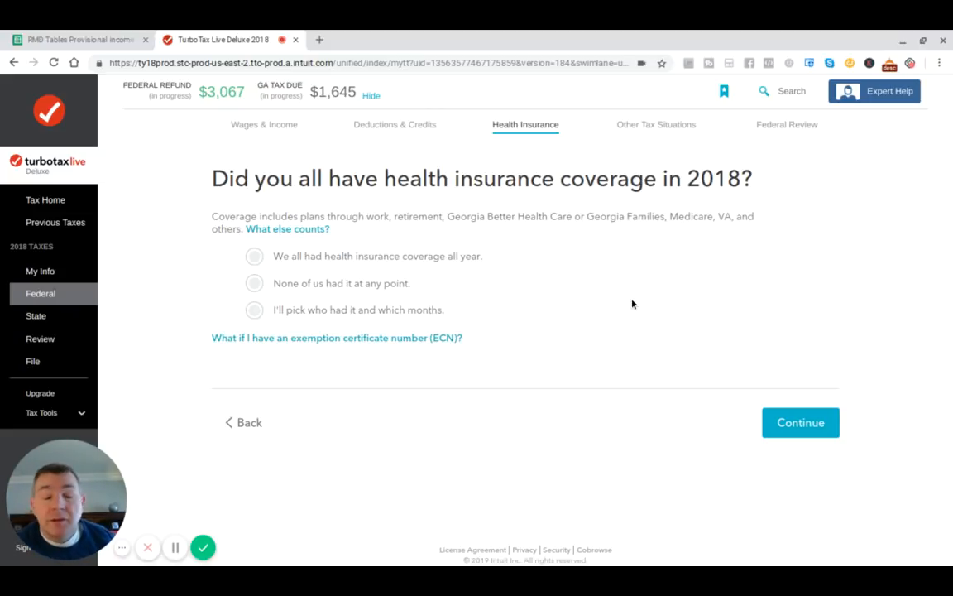
# Step: Answer the 2018 health insurance question with none of the family having coverage at any point
pyautogui.click(250, 258)
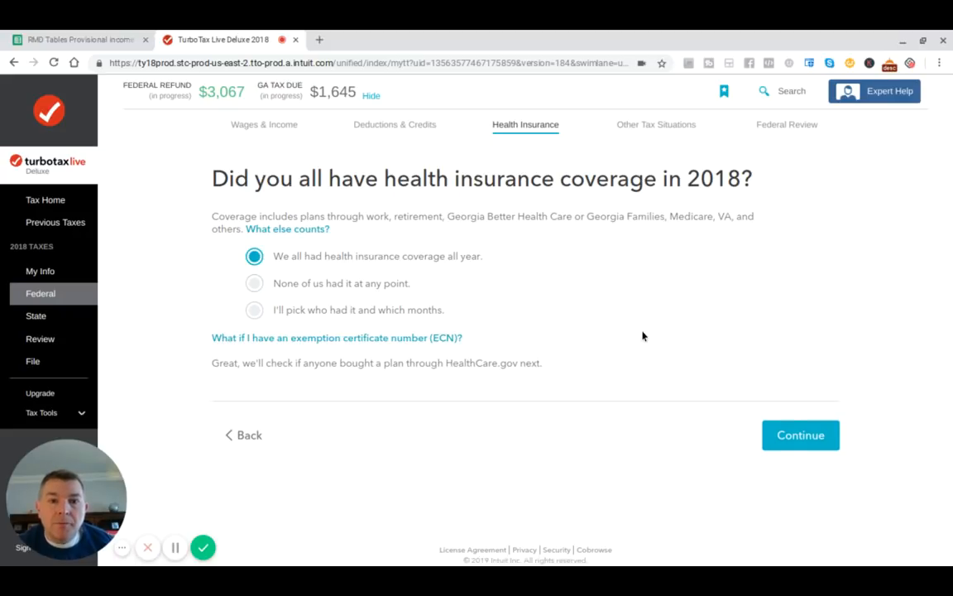
pyautogui.click(254, 285)
pyautogui.click(786, 435)
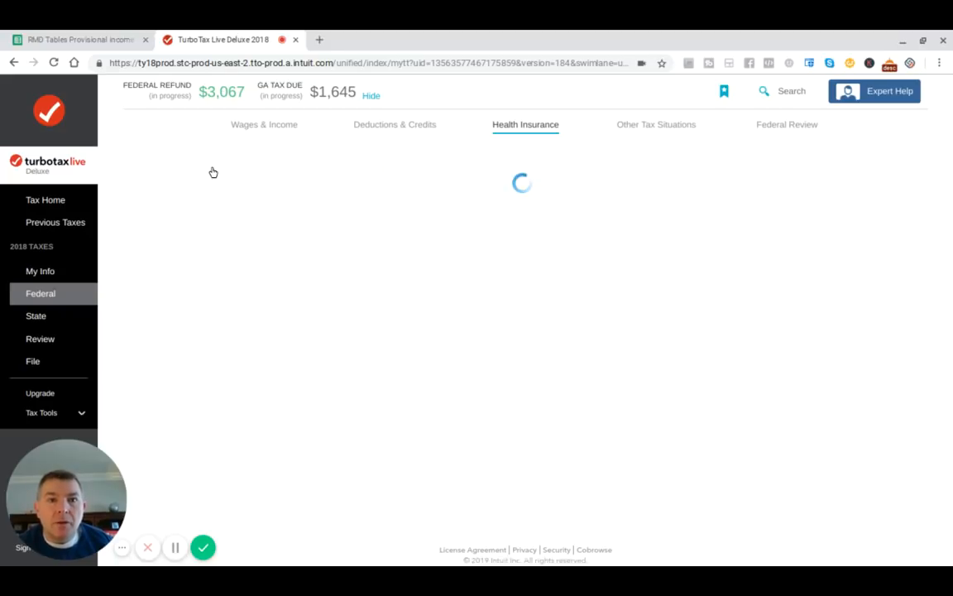
# Step: Leave all situations that waive the uninsured penalty blank and answer No to any dependents being required to file a 2018 return
pyautogui.scroll(-1, 743, 249)
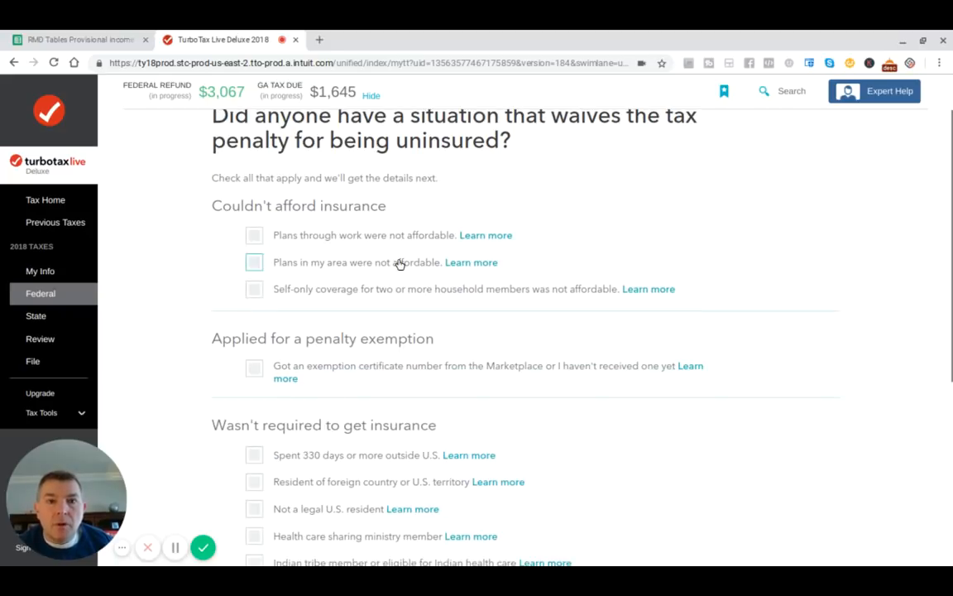
pyautogui.scroll(-3, 184, 292)
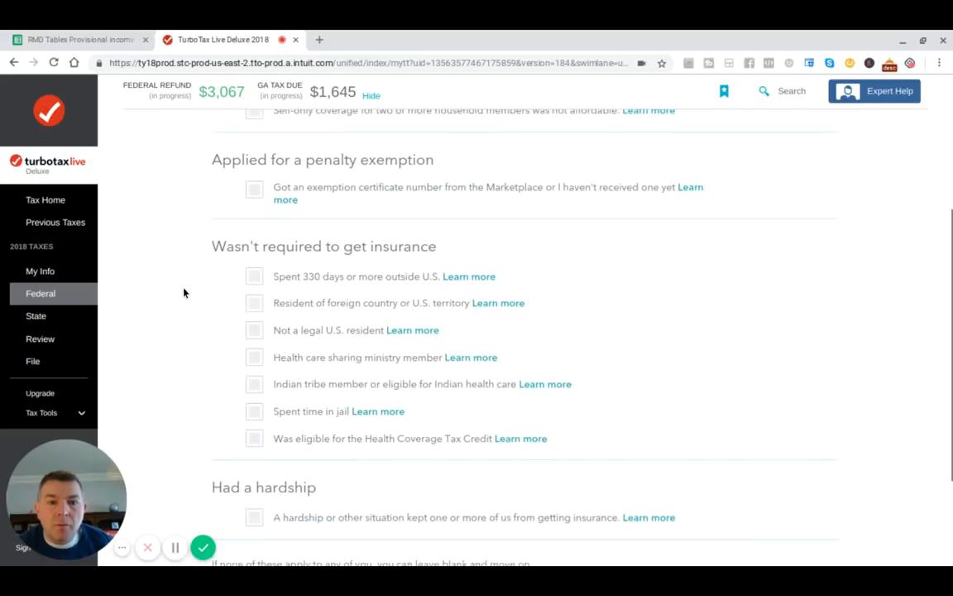
pyautogui.scroll(-3, 183, 292)
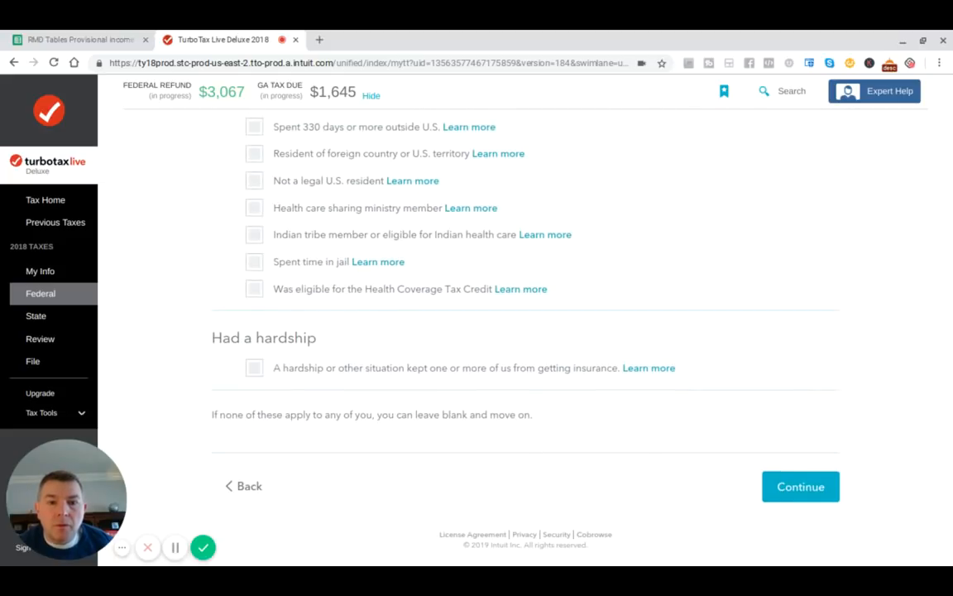
pyautogui.click(792, 486)
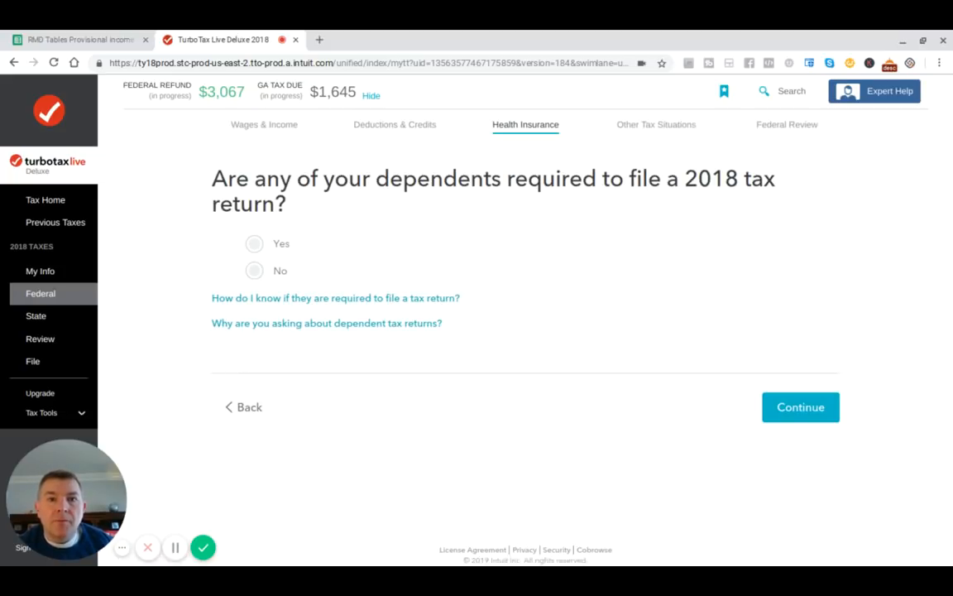
pyautogui.click(254, 271)
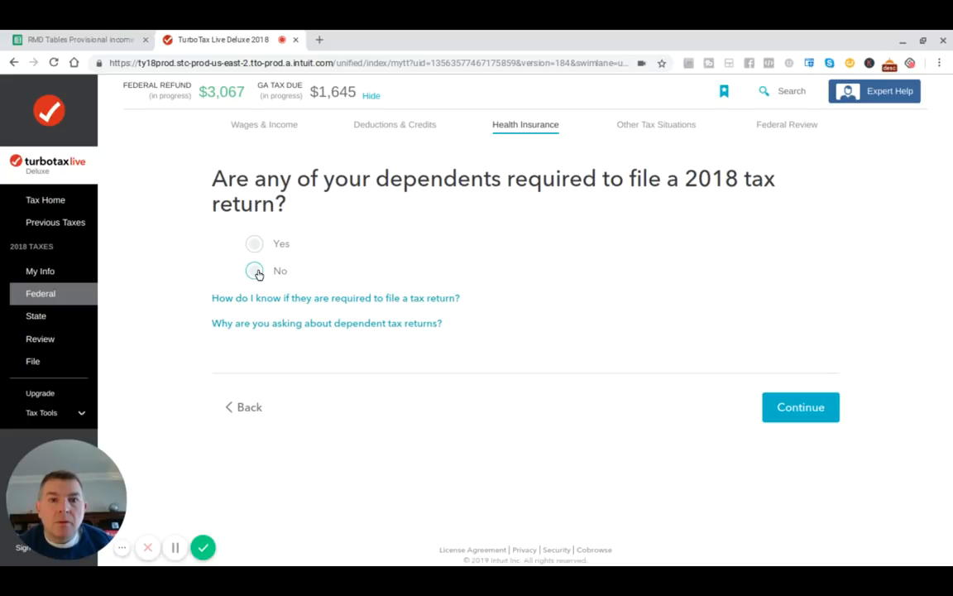
pyautogui.click(809, 417)
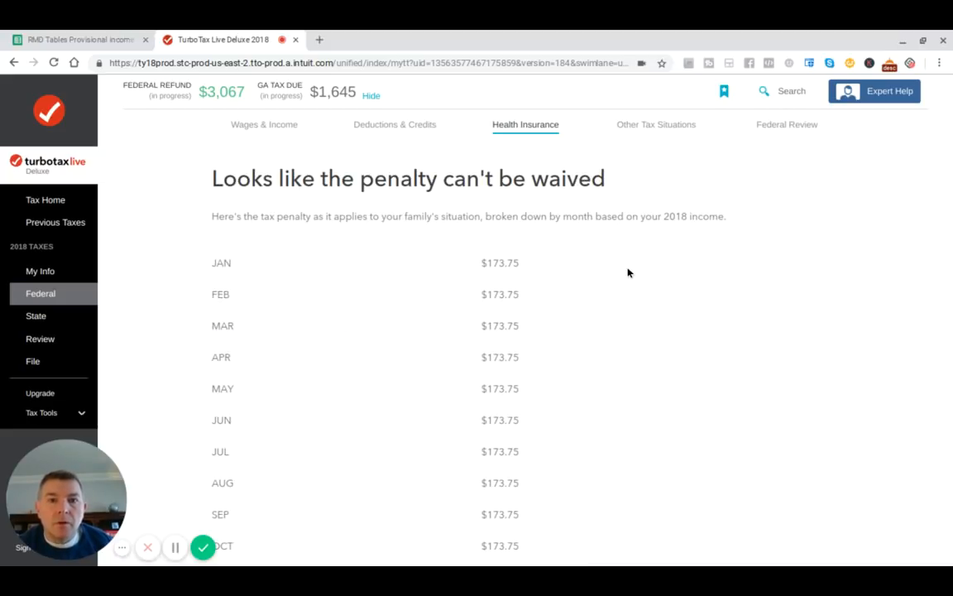
# Step: Review the month-by-month tax penalty for being uninsured, including its total, and finish the health insurance section
pyautogui.scroll(-1, 628, 272)
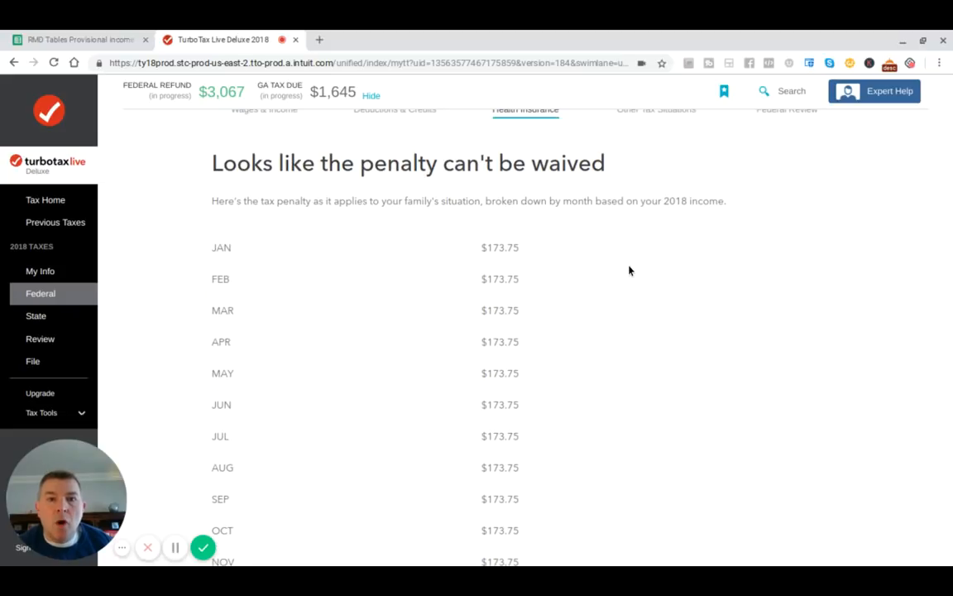
pyautogui.scroll(-3, 477, 331)
pyautogui.scroll(2, 477, 331)
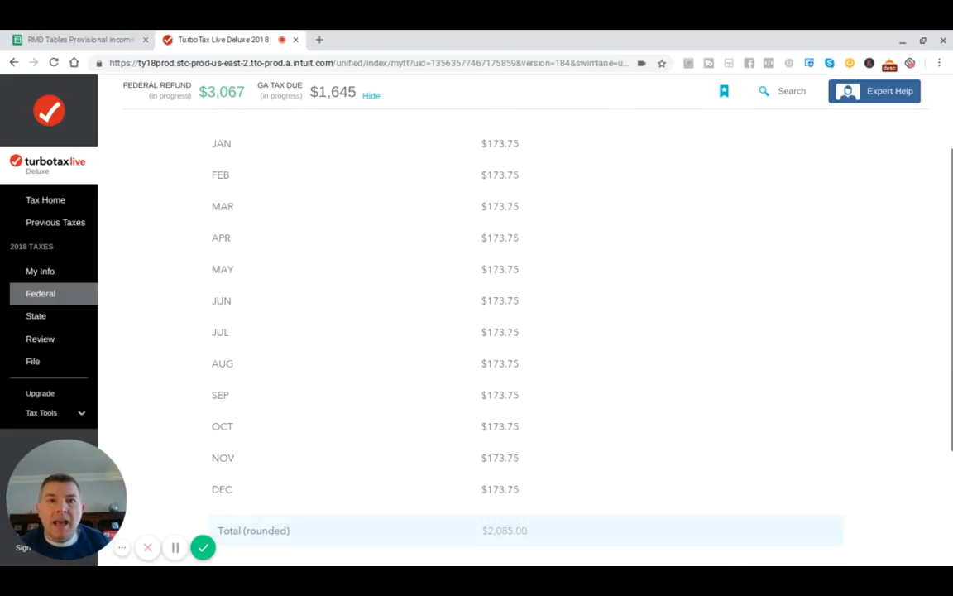
pyautogui.scroll(-3, 551, 276)
pyautogui.scroll(4, 551, 275)
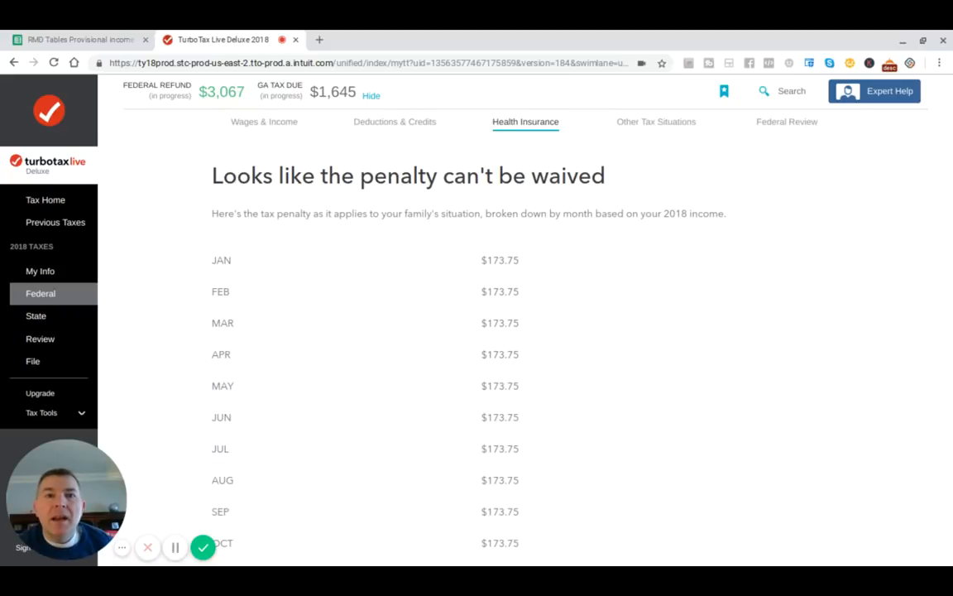
pyautogui.scroll(-3, 526, 331)
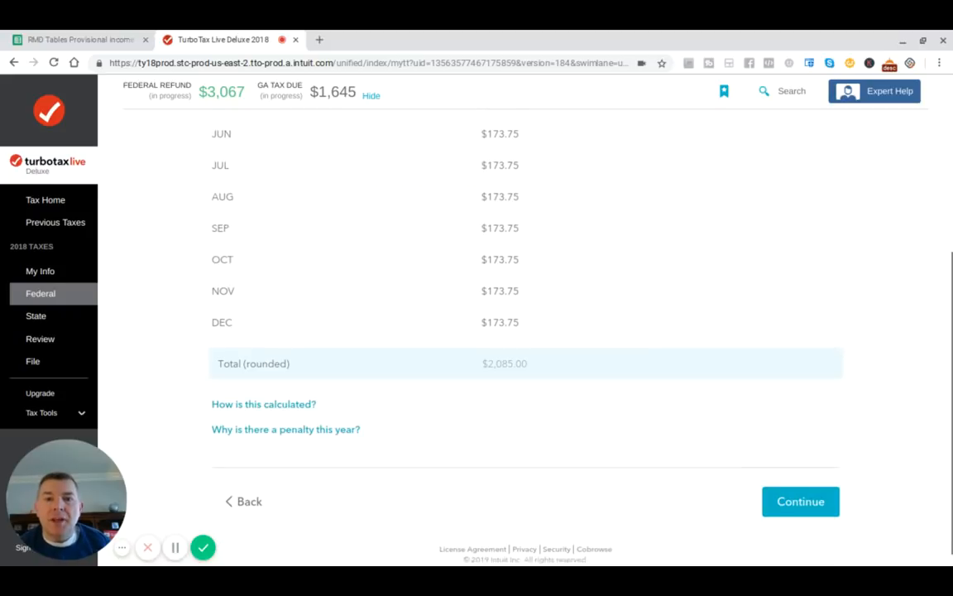
pyautogui.scroll(4, 525, 331)
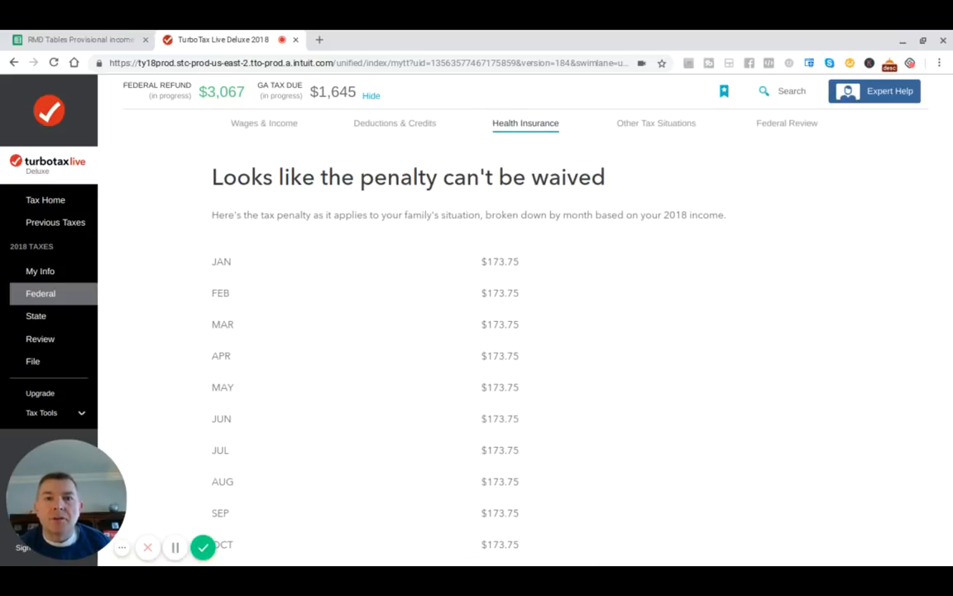
pyautogui.scroll(-1, 526, 331)
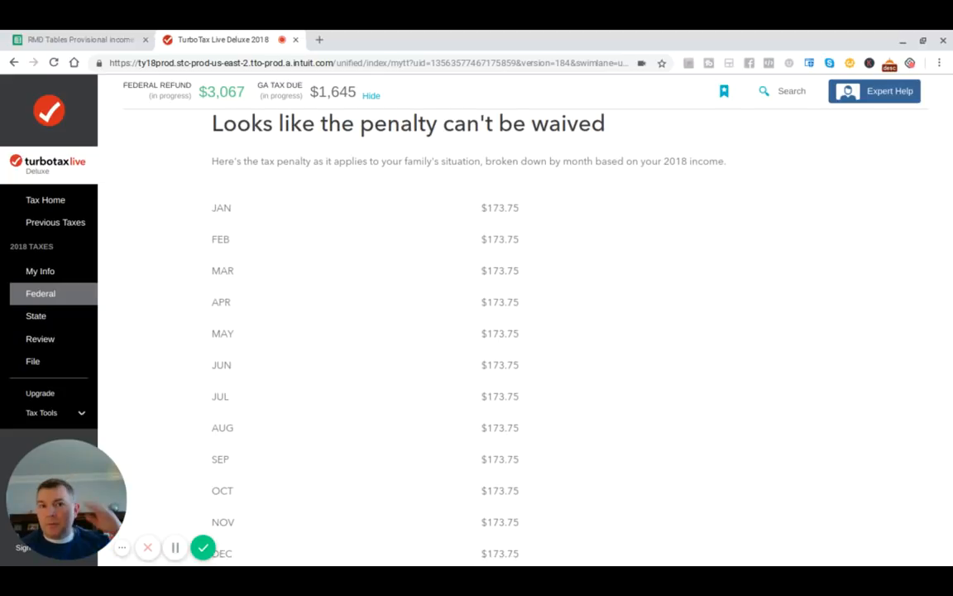
pyautogui.scroll(-2, 525, 331)
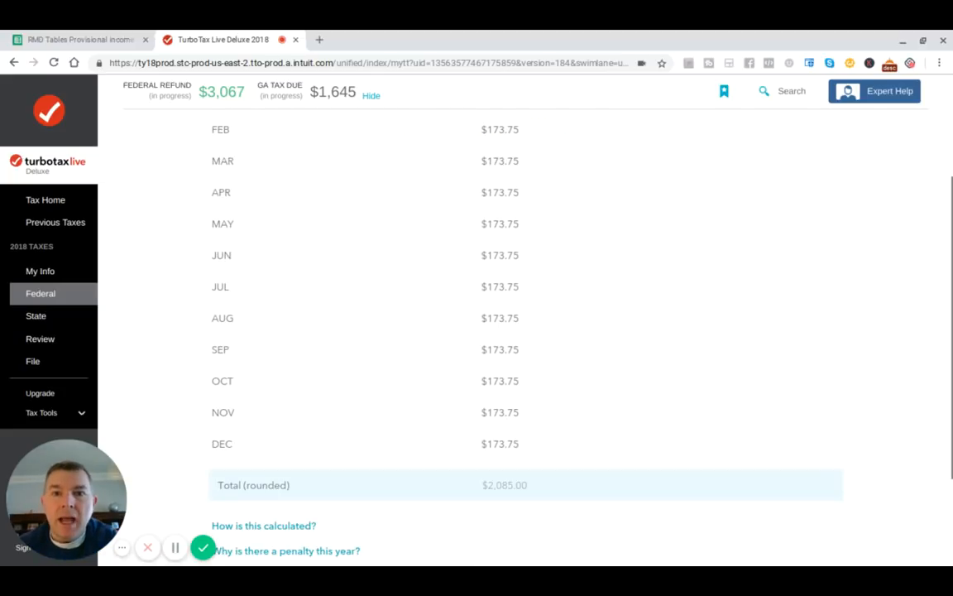
pyautogui.scroll(2, 525, 331)
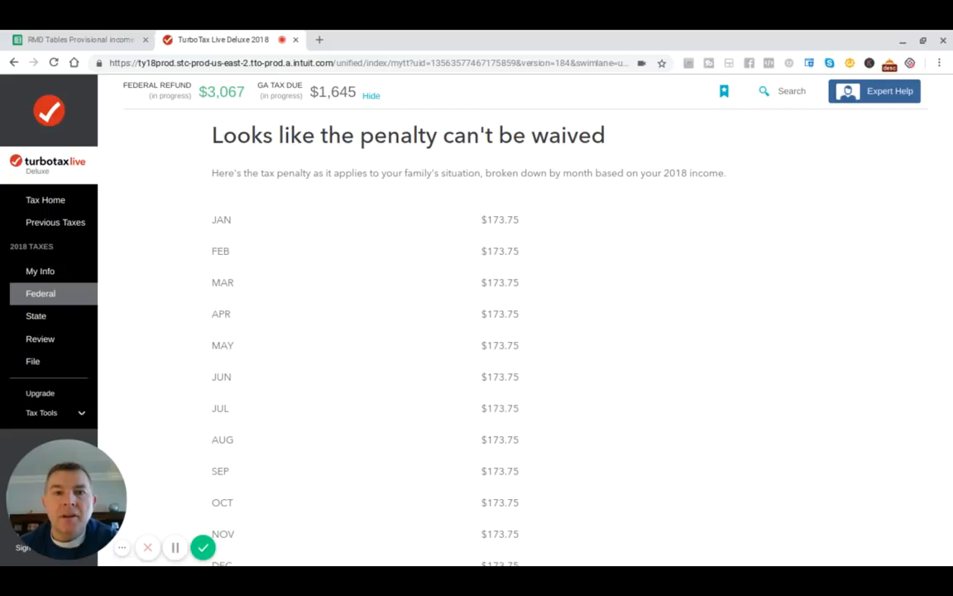
pyautogui.scroll(-3, 526, 331)
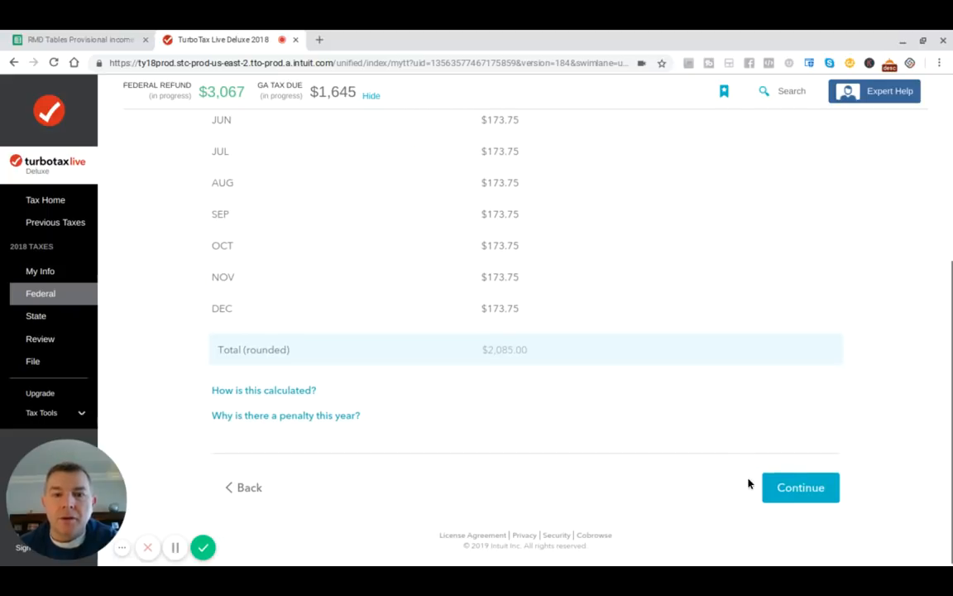
pyautogui.click(790, 489)
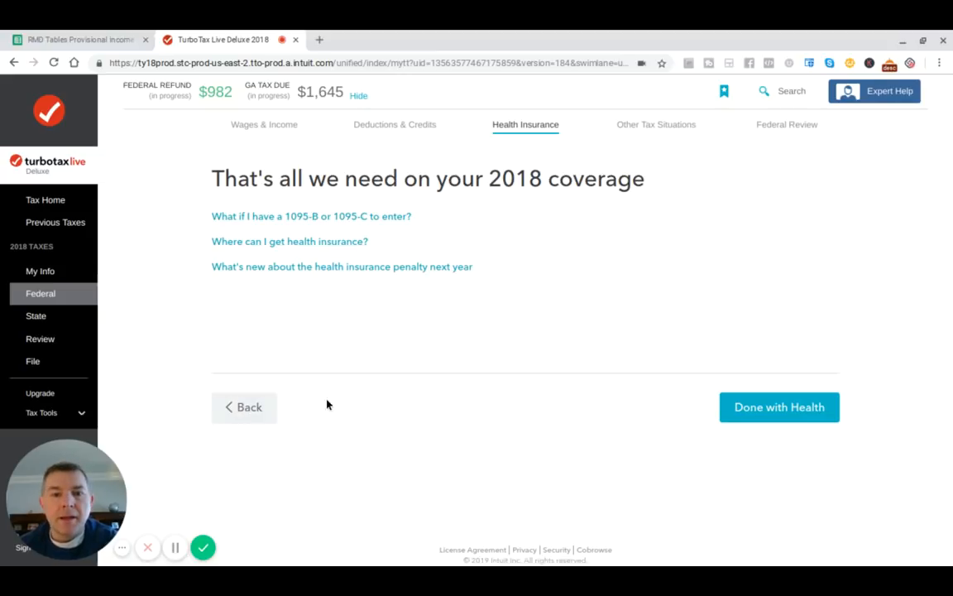
pyautogui.click(766, 407)
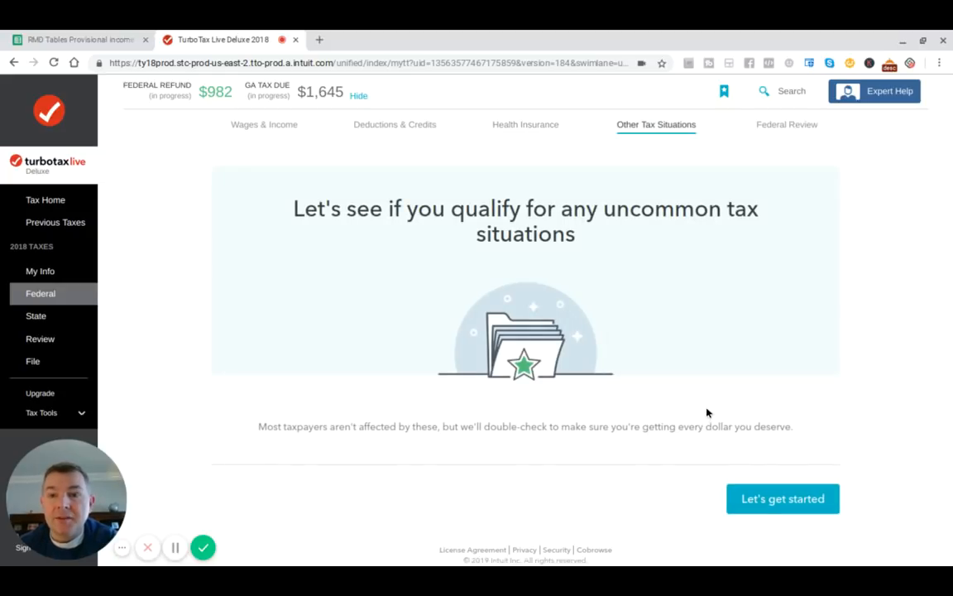
# Step: Answer No to a household employee, applying the refund to next year, both spouses' $3 campaign fund designations and an identity theft IP PIN, completing other tax situations
pyautogui.click(800, 495)
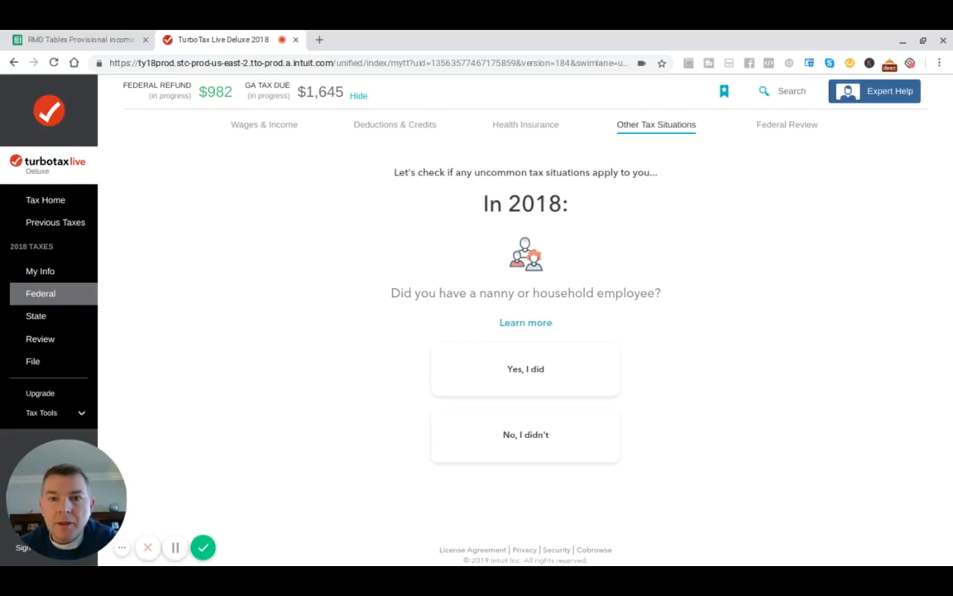
pyautogui.scroll(-1, 629, 356)
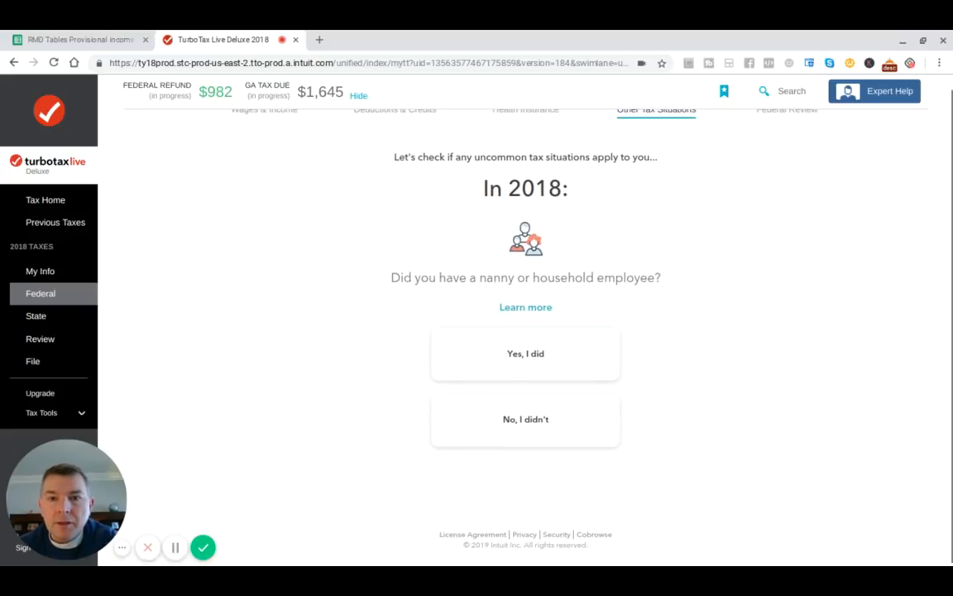
pyautogui.click(524, 428)
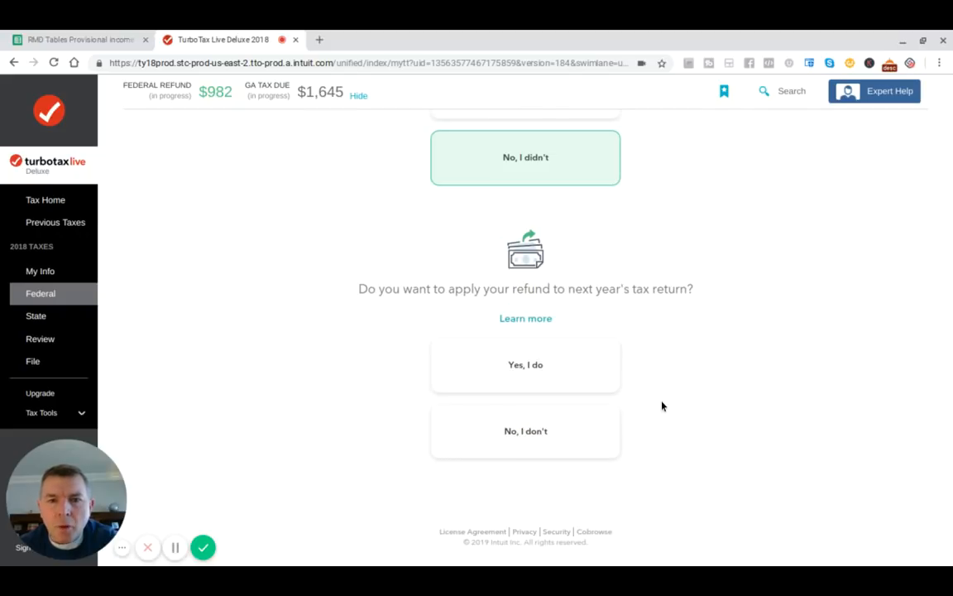
pyautogui.click(522, 437)
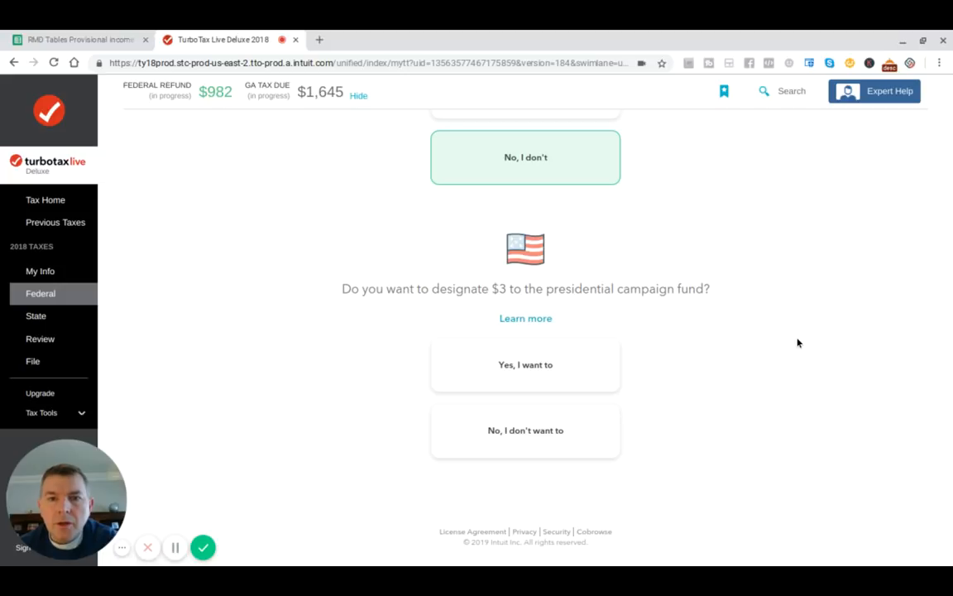
pyautogui.click(544, 431)
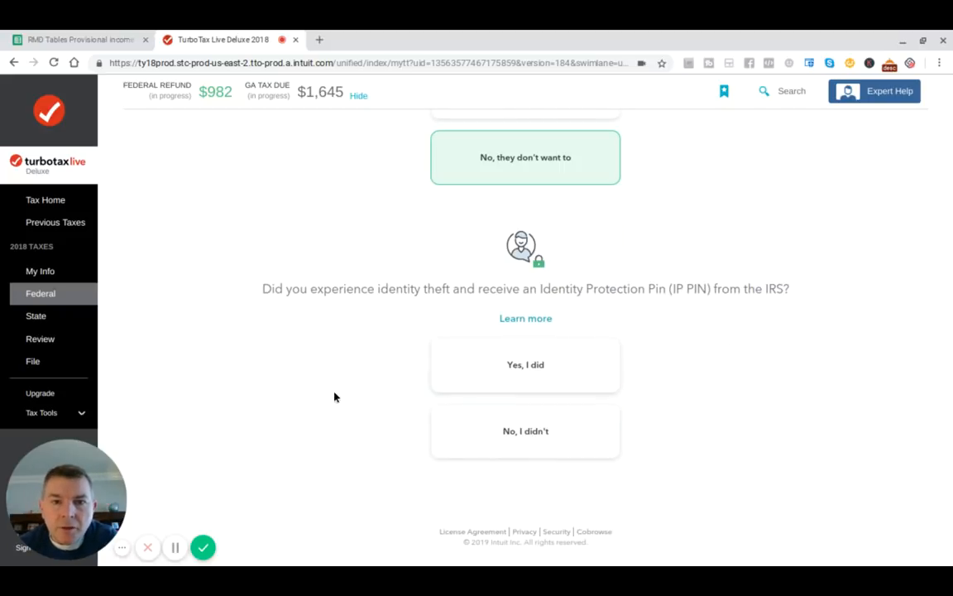
pyautogui.click(523, 432)
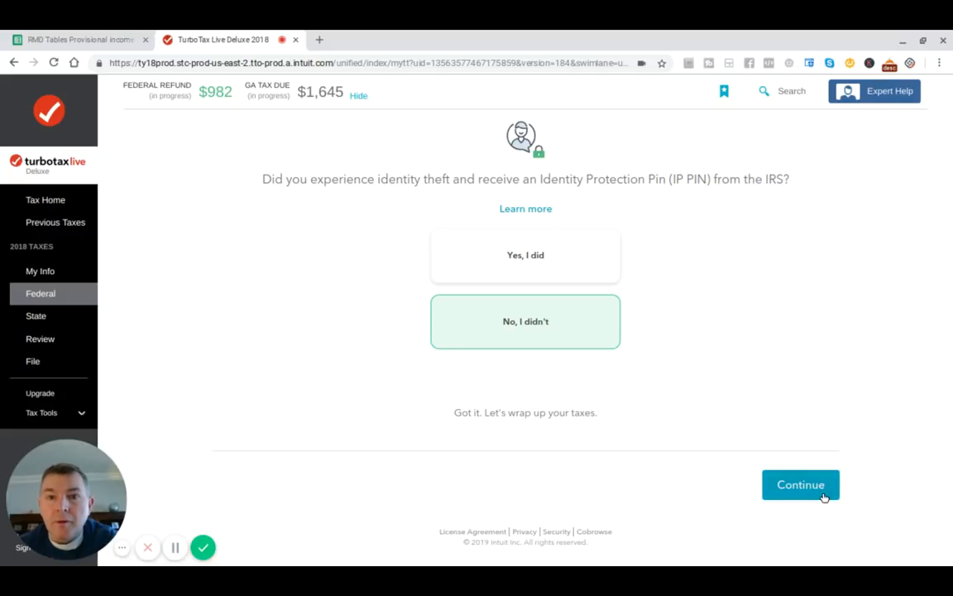
pyautogui.click(823, 495)
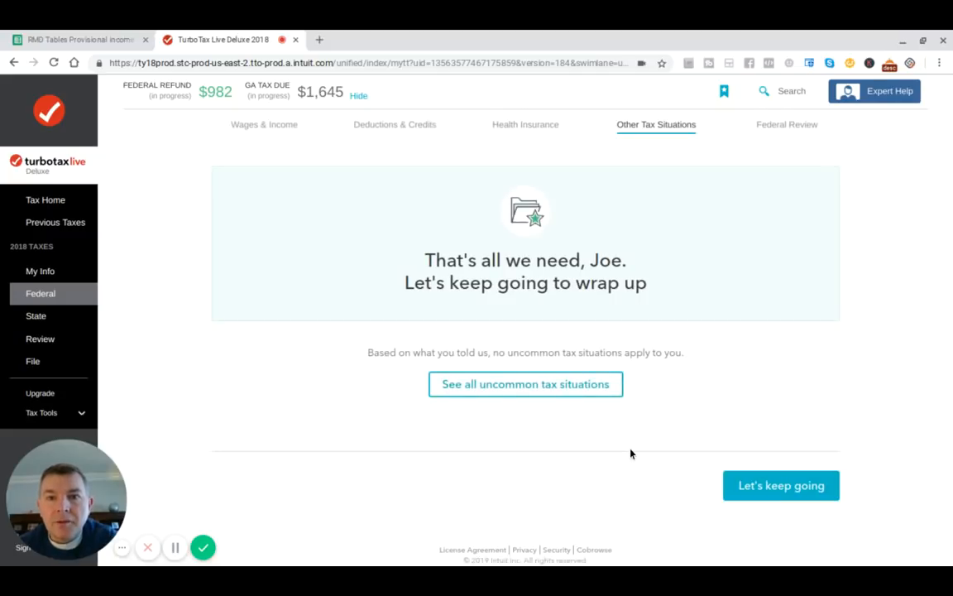
pyautogui.click(771, 483)
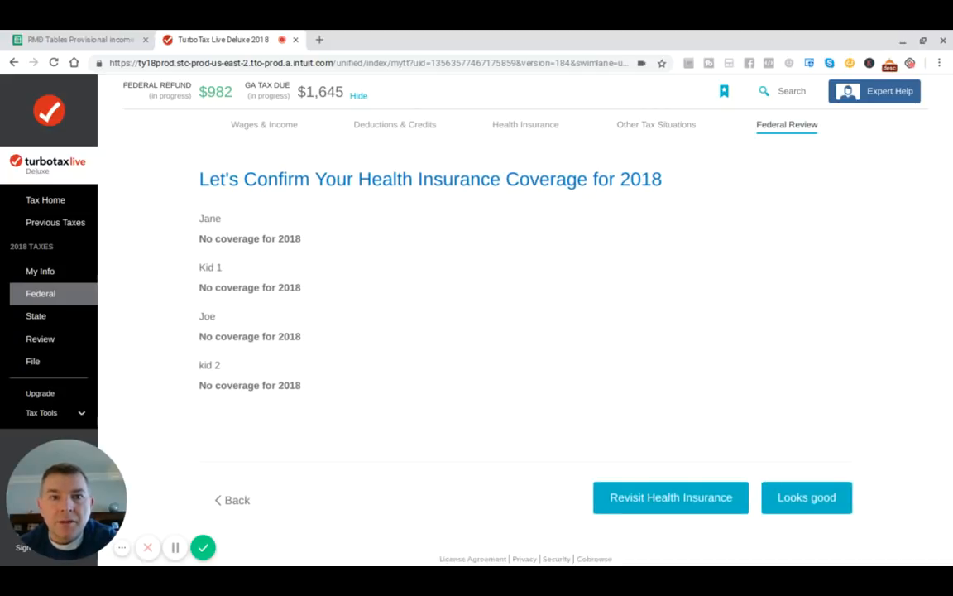
# Step: Accept the family's health coverage summary and confirm both spouses' names, birth dates and Social Security numbers
pyautogui.click(782, 497)
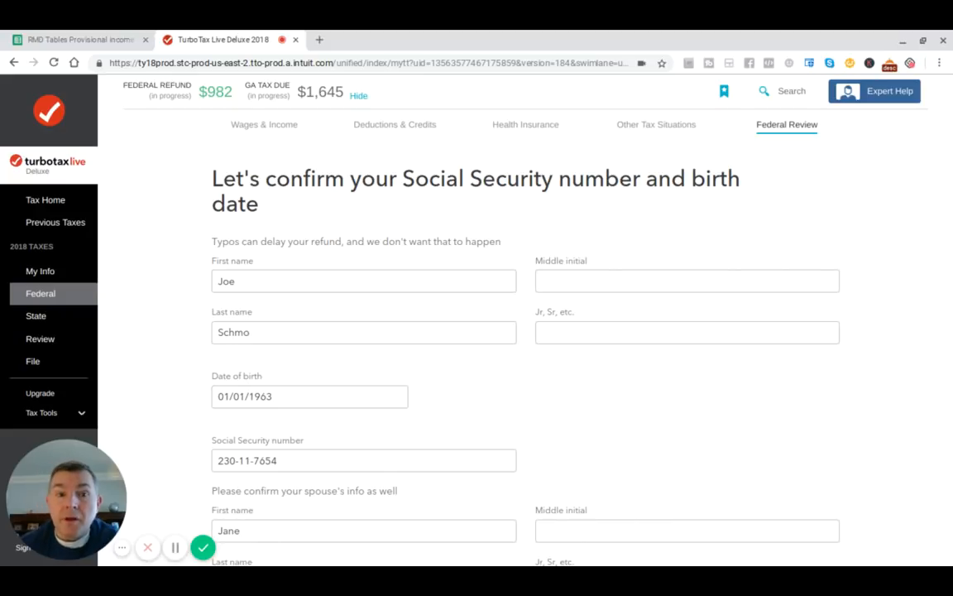
pyautogui.scroll(-5, 687, 267)
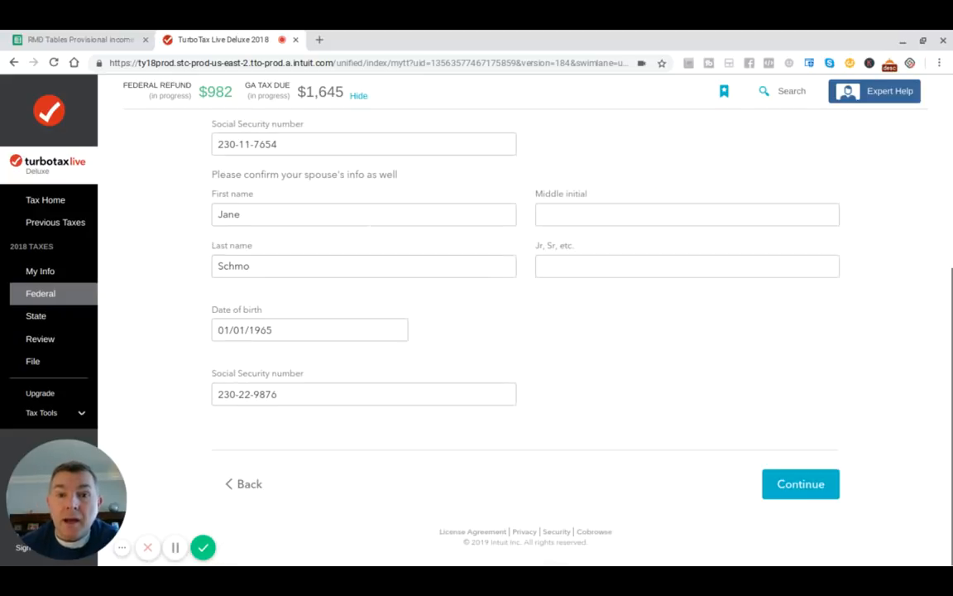
pyautogui.click(796, 486)
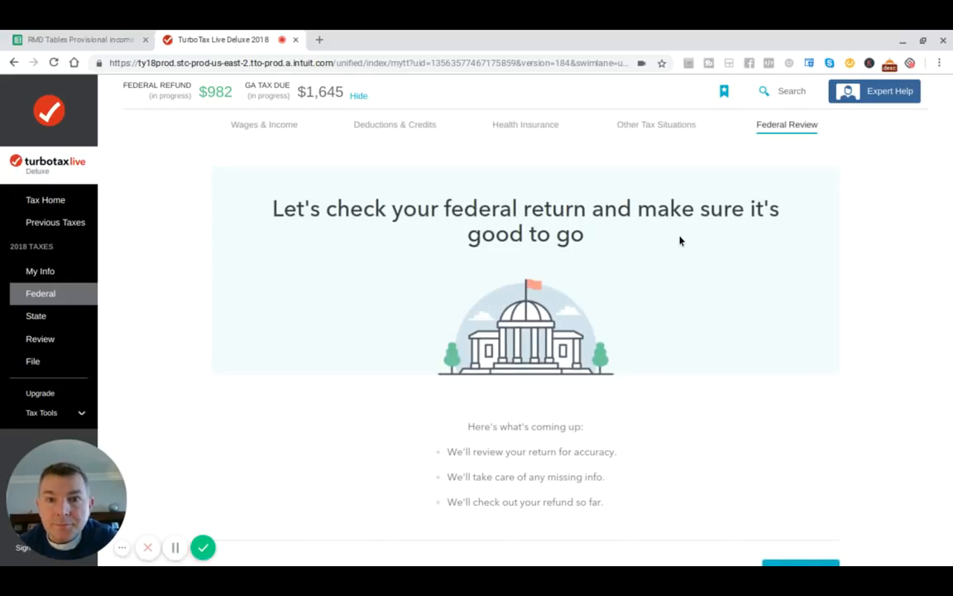
# Step: Run the accuracy check on the federal return and proceed past the refund summary to the state taxes
pyautogui.scroll(-2, 853, 241)
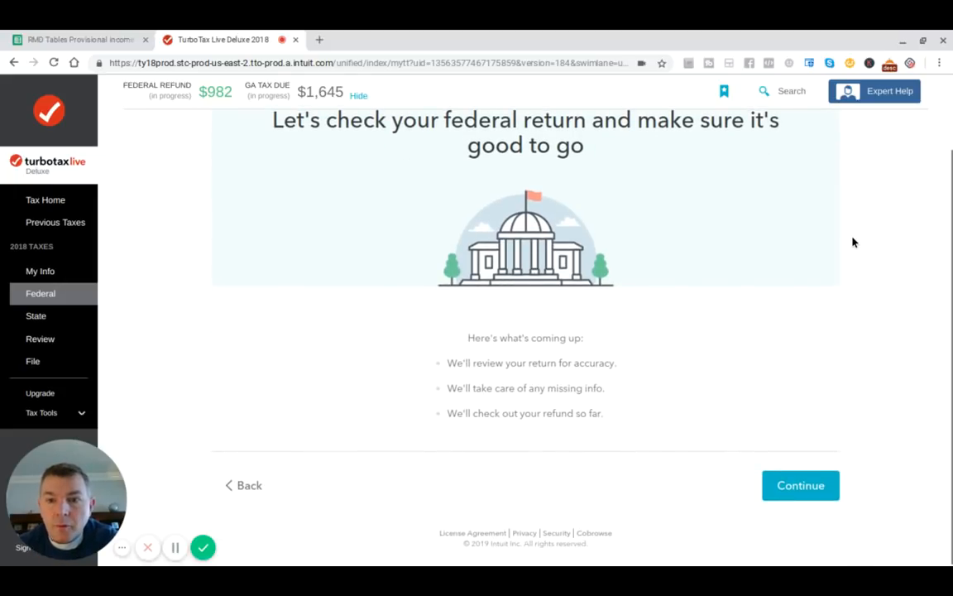
pyautogui.click(801, 486)
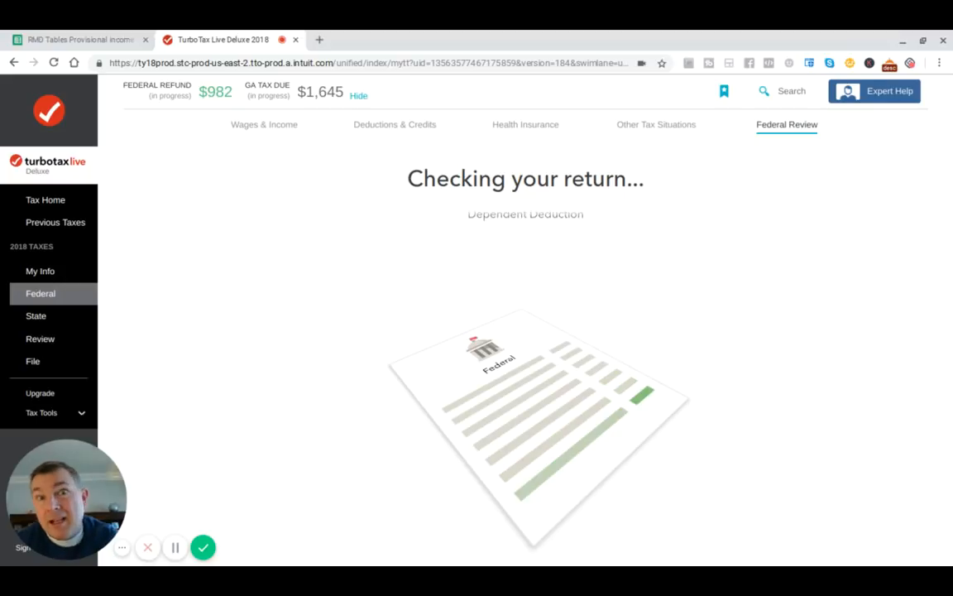
pyautogui.scroll(-1, 495, 385)
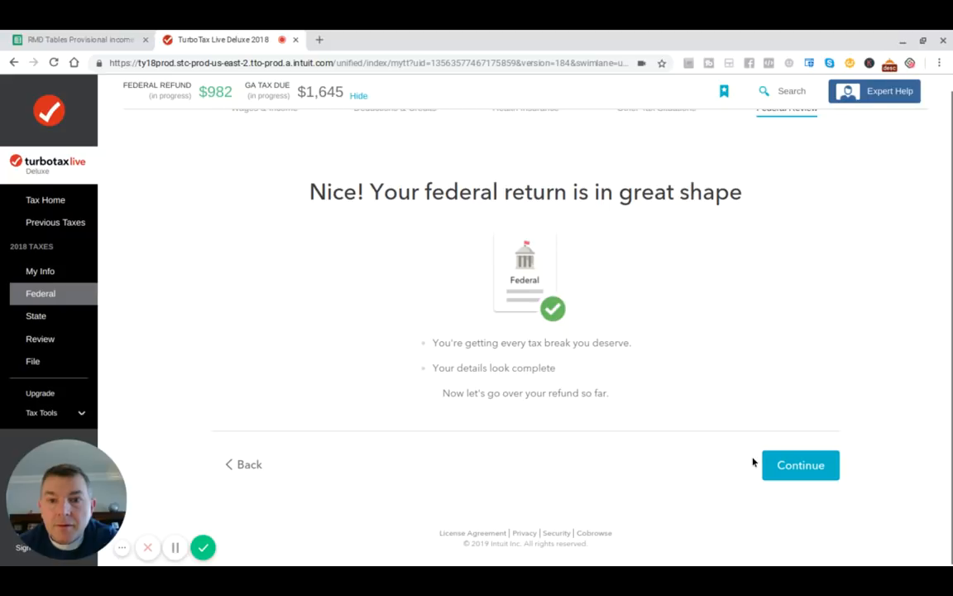
pyautogui.click(775, 474)
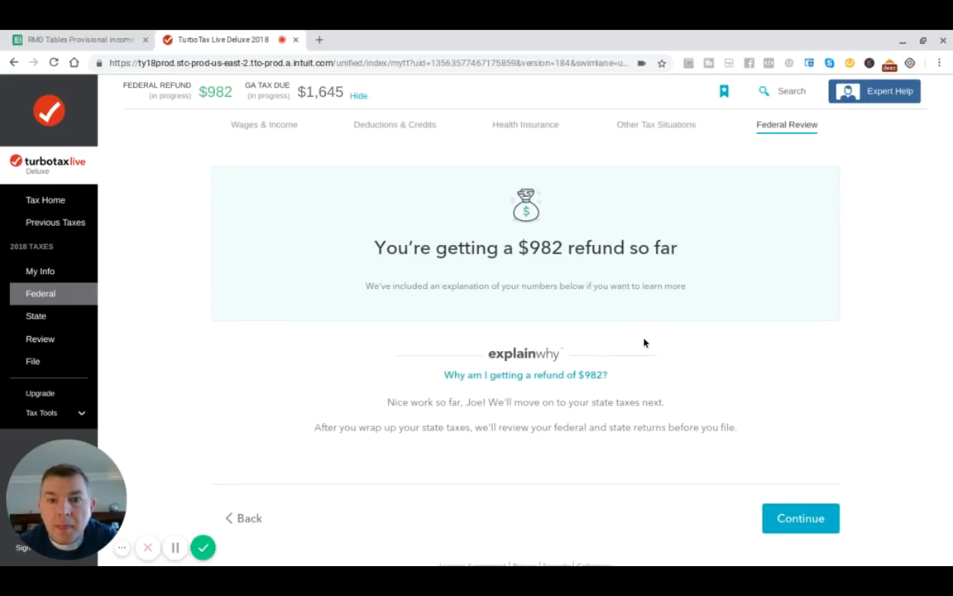
pyautogui.click(797, 519)
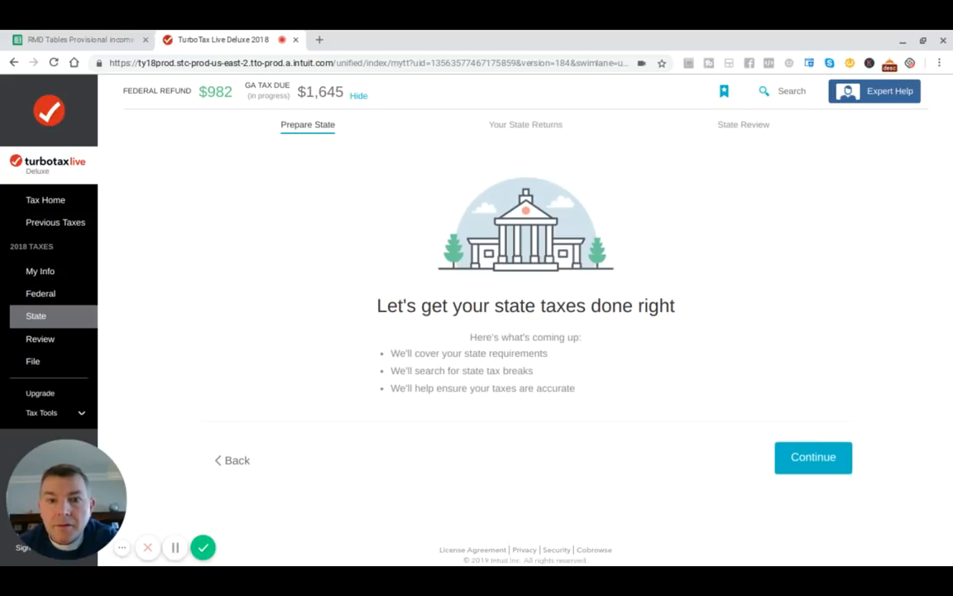
# Step: Start the Georgia return, confirming full-year residency and answering No to first-time filer and to permanent disability for both spouses
pyautogui.click(797, 457)
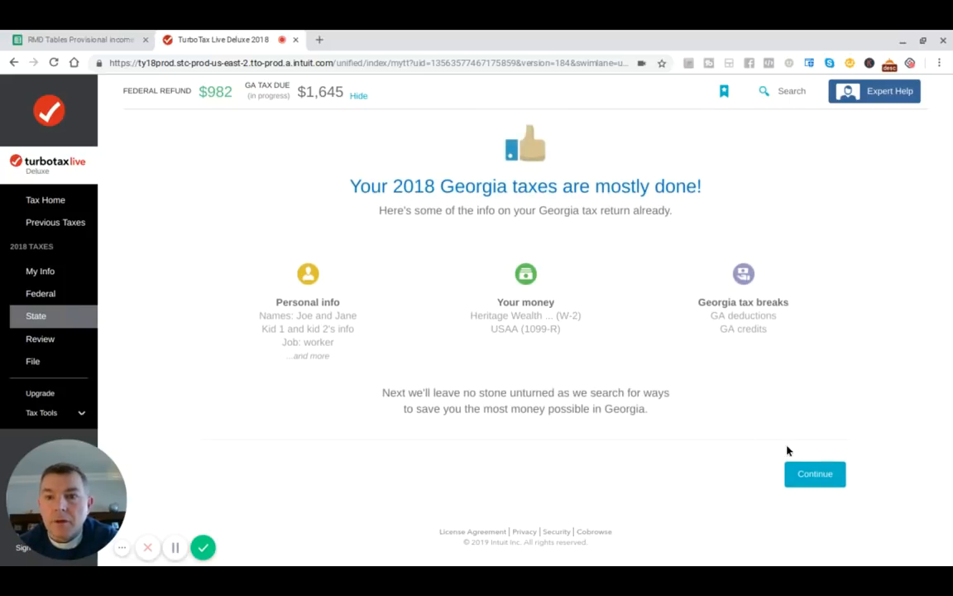
pyautogui.click(807, 470)
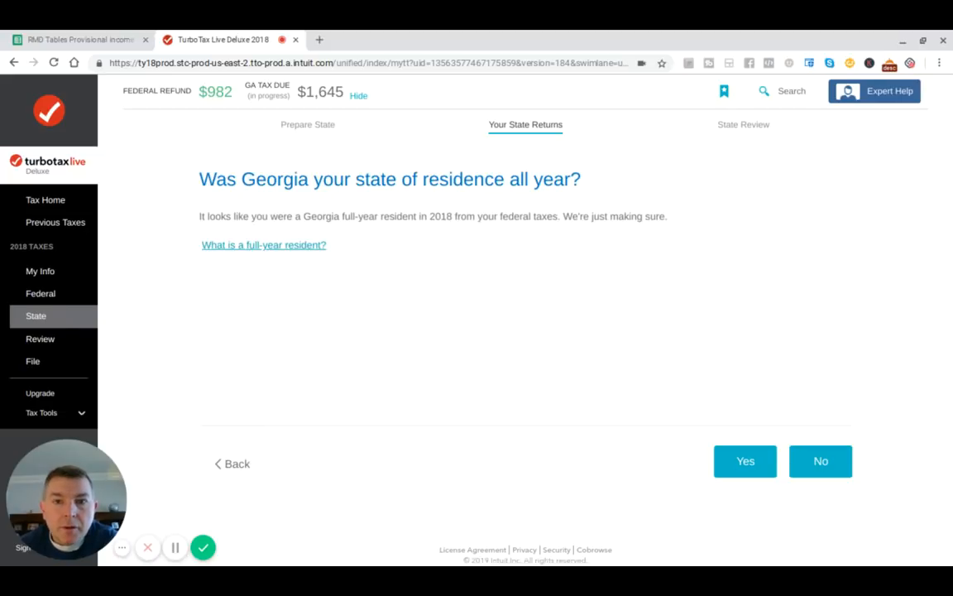
pyautogui.click(752, 465)
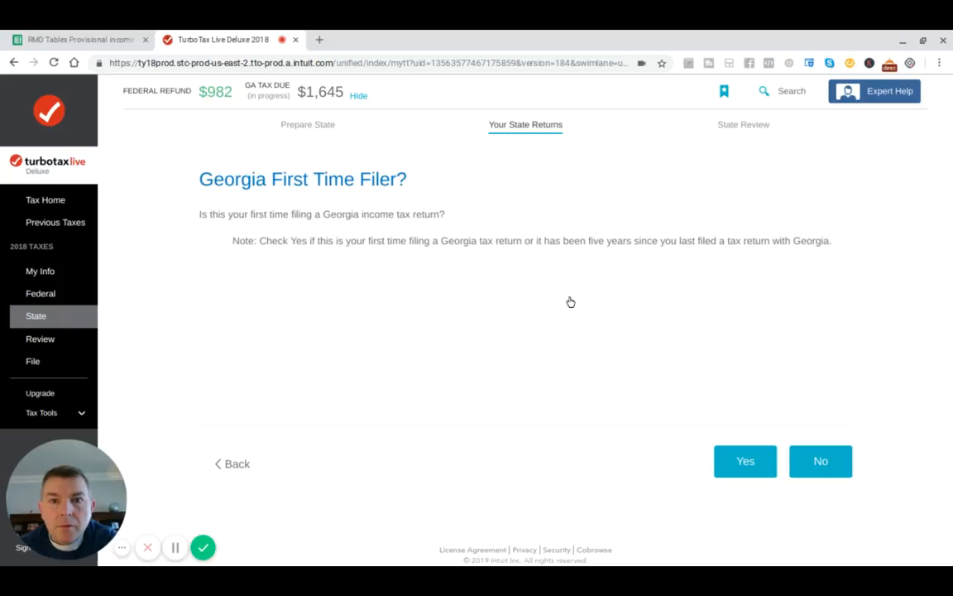
pyautogui.click(819, 461)
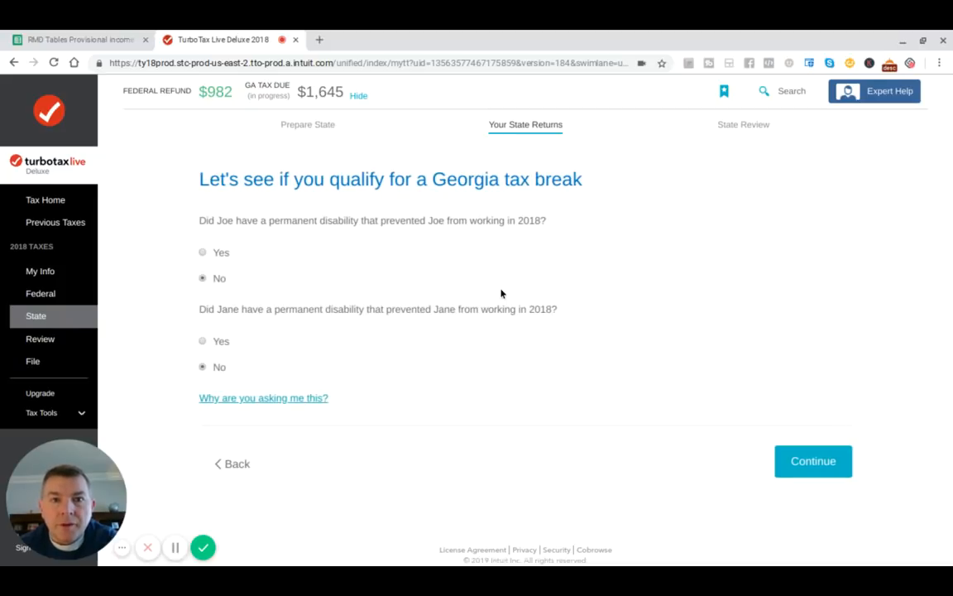
pyautogui.click(807, 460)
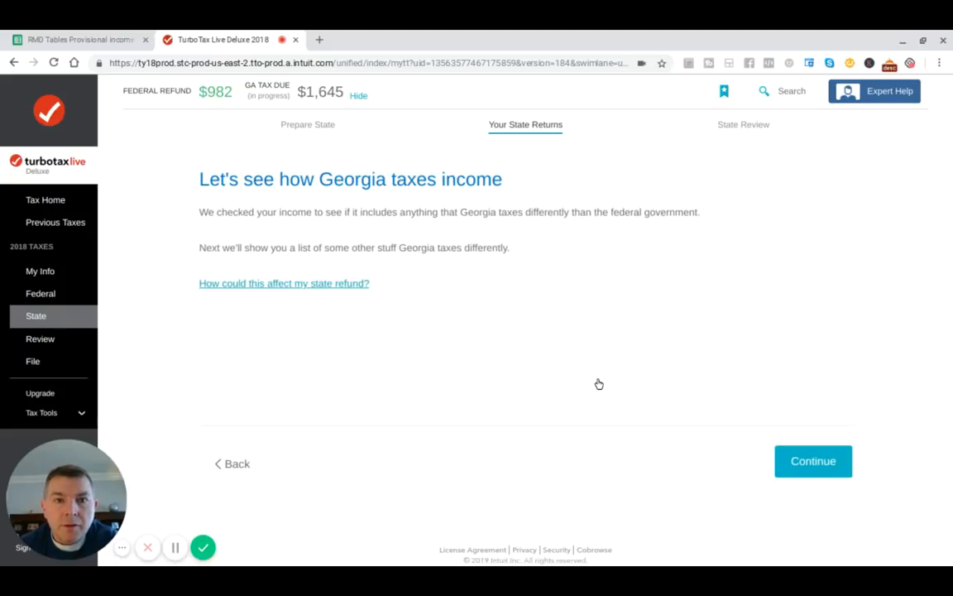
# Step: Look through the income items Georgia handles differently and finish the Georgia income section without adding any
pyautogui.click(809, 460)
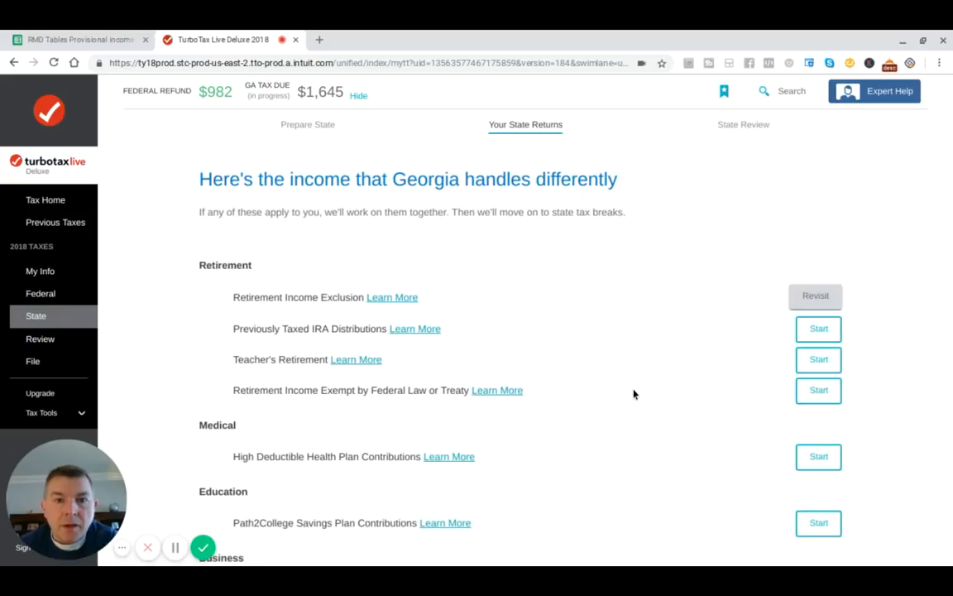
pyautogui.scroll(-1, 635, 395)
pyautogui.scroll(-1, 525, 331)
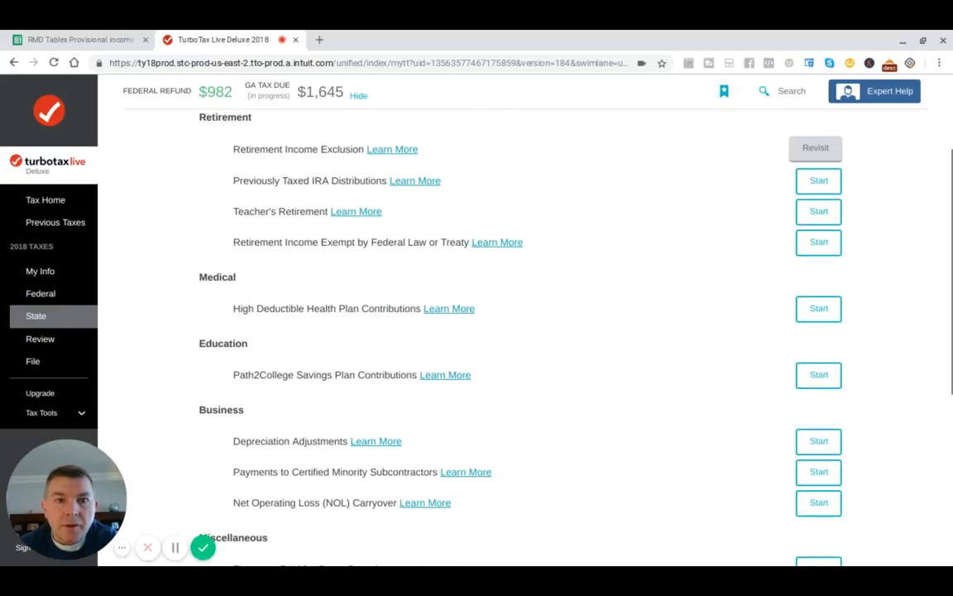
pyautogui.scroll(-4, 526, 331)
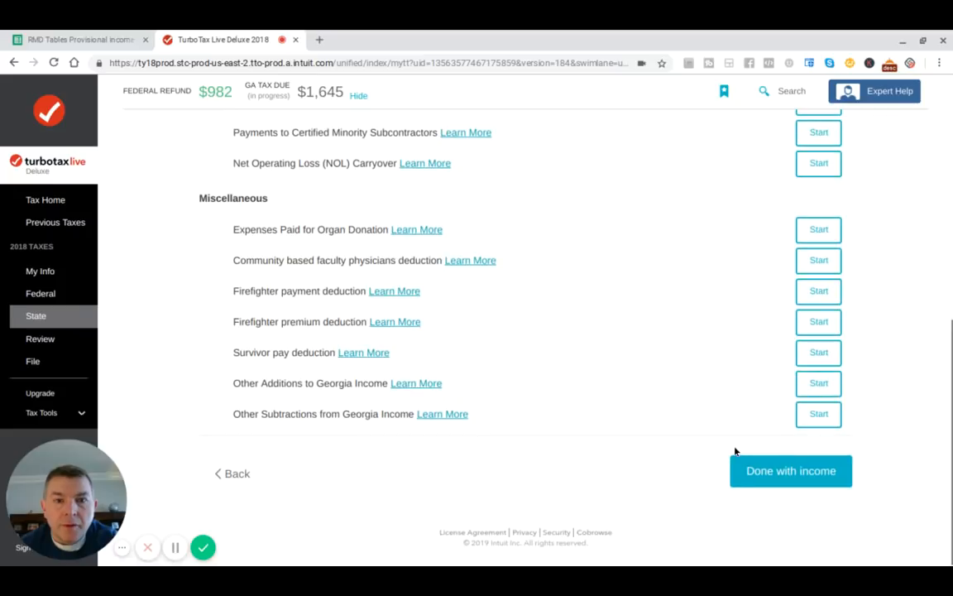
pyautogui.click(790, 468)
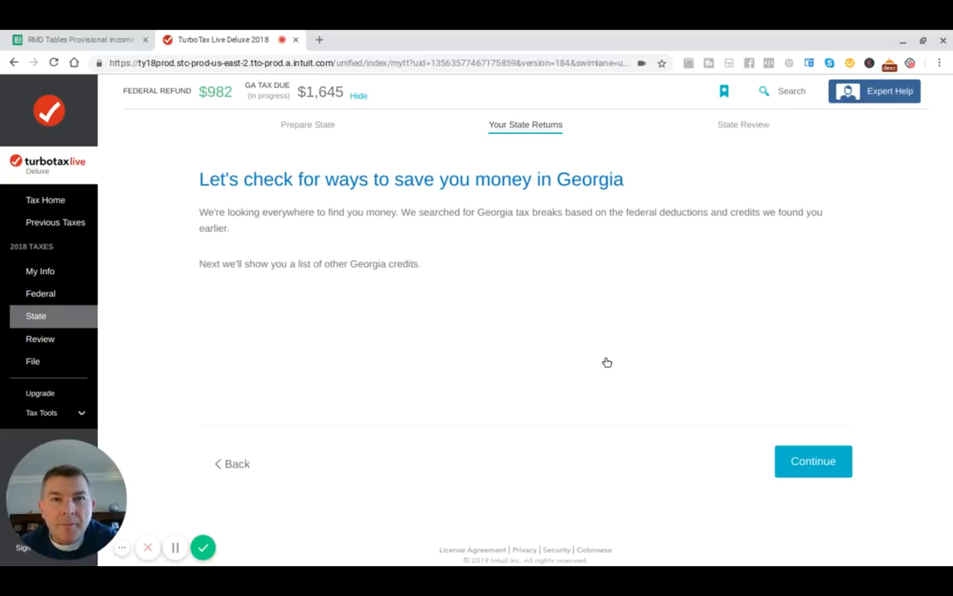
# Step: Look through the available Georgia credits and tax payments and finish the credits section without claiming any
pyautogui.click(841, 469)
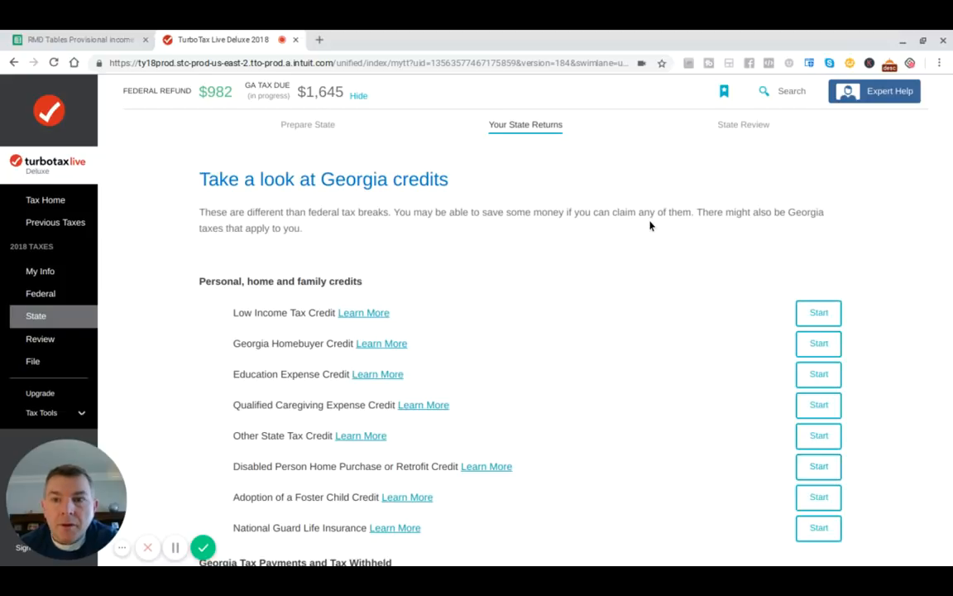
pyautogui.scroll(-4, 651, 225)
pyautogui.scroll(2, 662, 274)
pyautogui.scroll(-5, 672, 314)
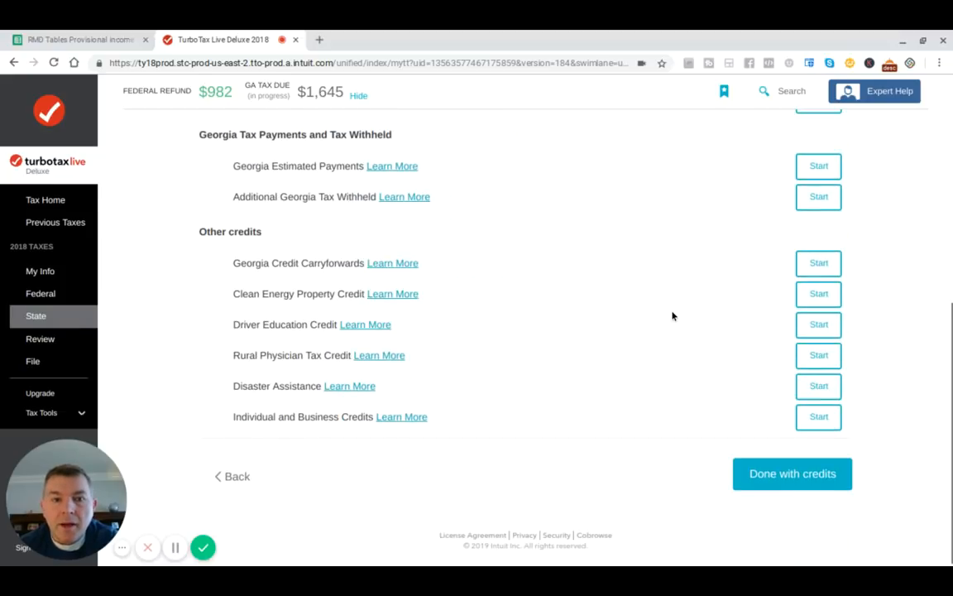
pyautogui.click(811, 472)
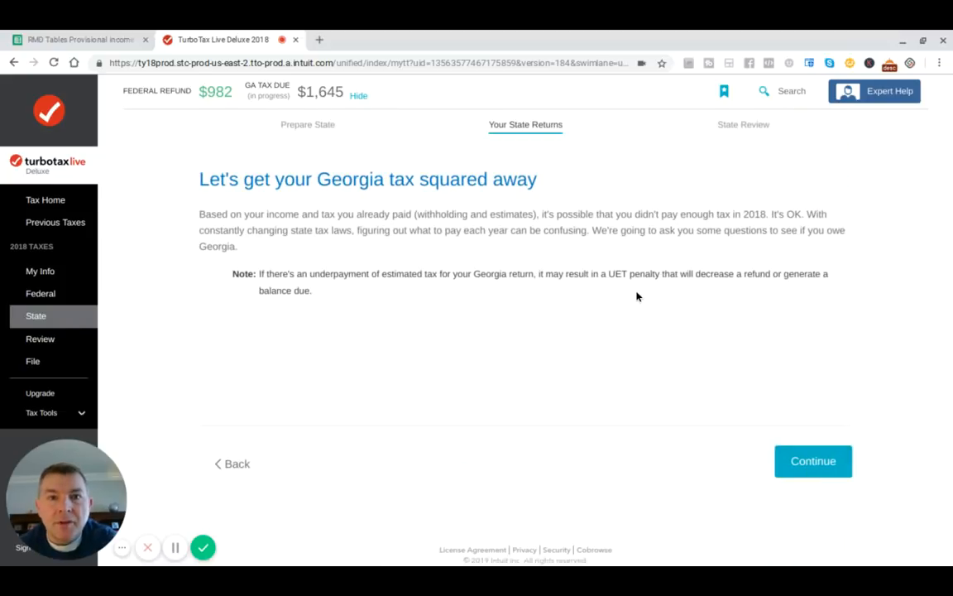
# Step: Complete the Georgia underpayment penalty questions with full-year residency in 2017 and a 2017 Georgia tax of 0
pyautogui.click(813, 456)
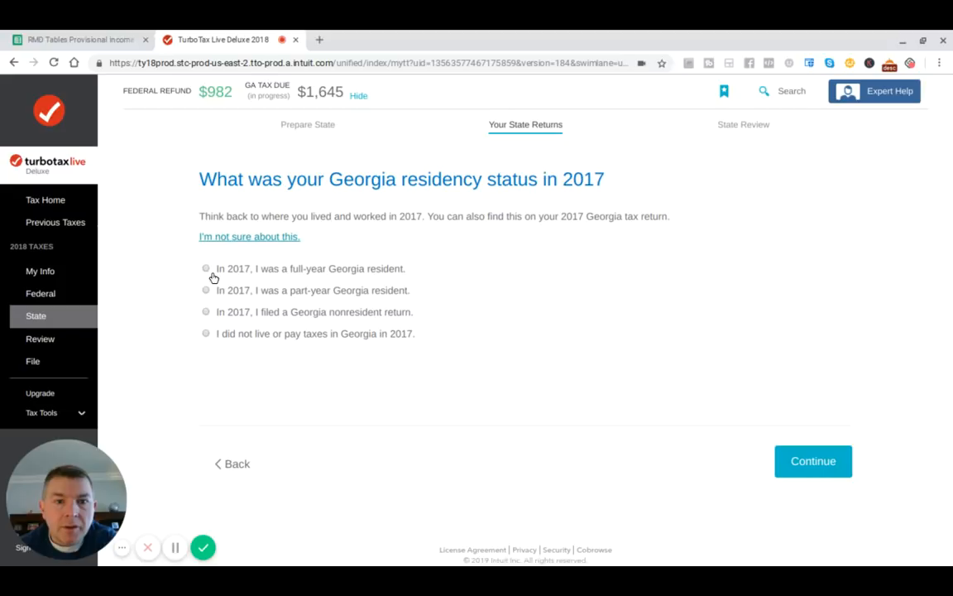
pyautogui.click(828, 460)
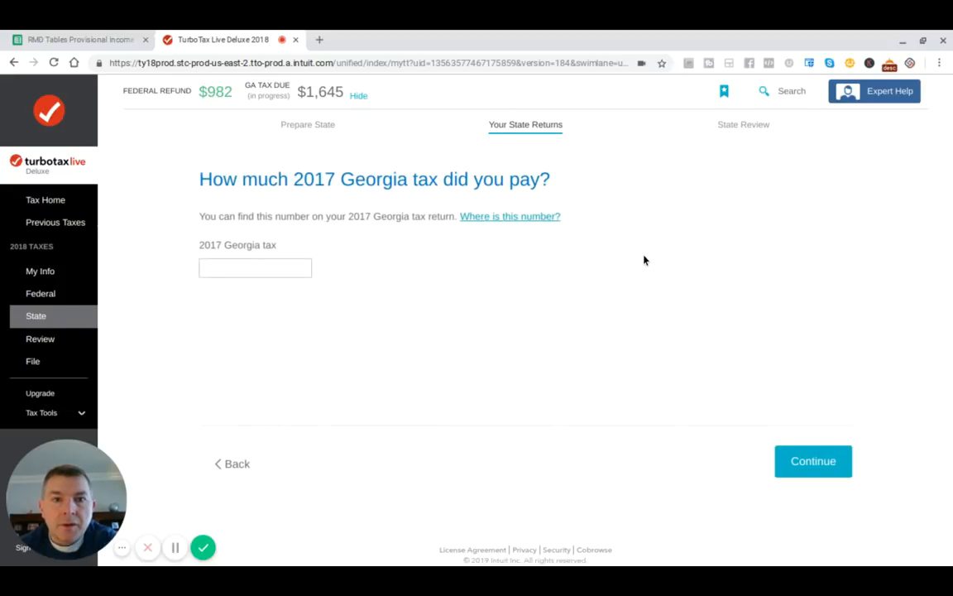
pyautogui.click(255, 263)
pyautogui.write('0')
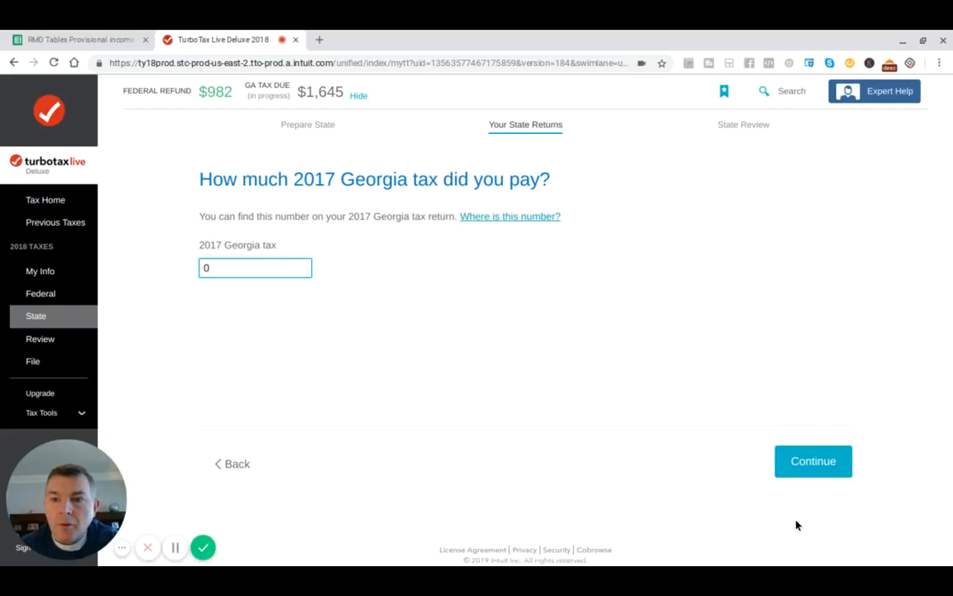
pyautogui.click(804, 455)
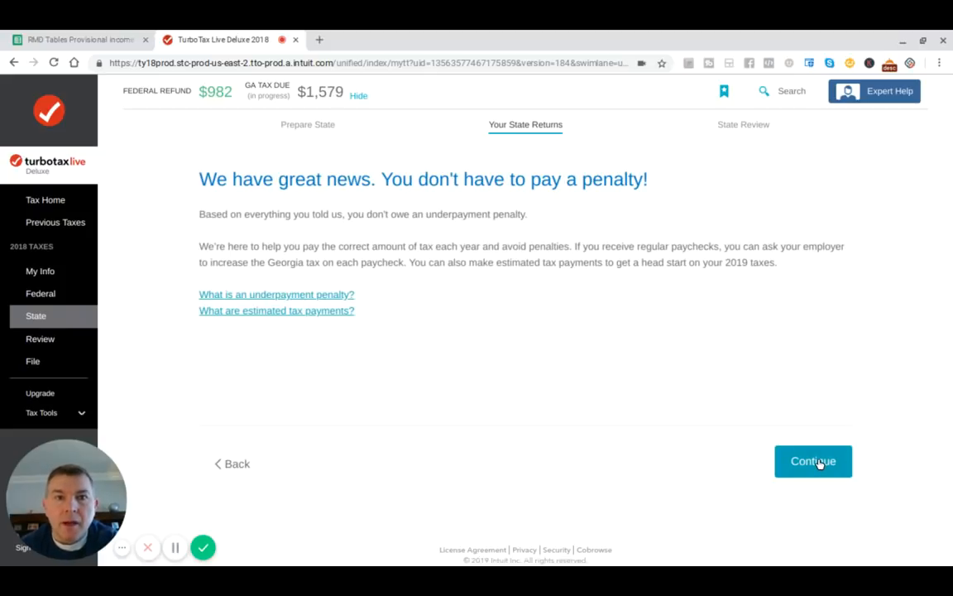
pyautogui.click(819, 464)
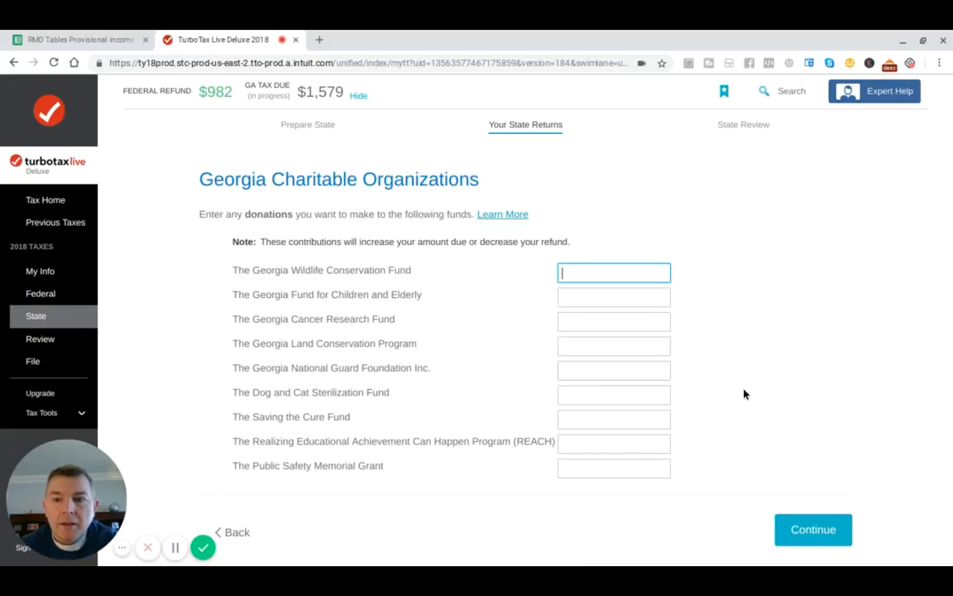
# Step: Leave all Georgia charitable fund donations blank and finish Georgia's other tax situations
pyautogui.click(799, 529)
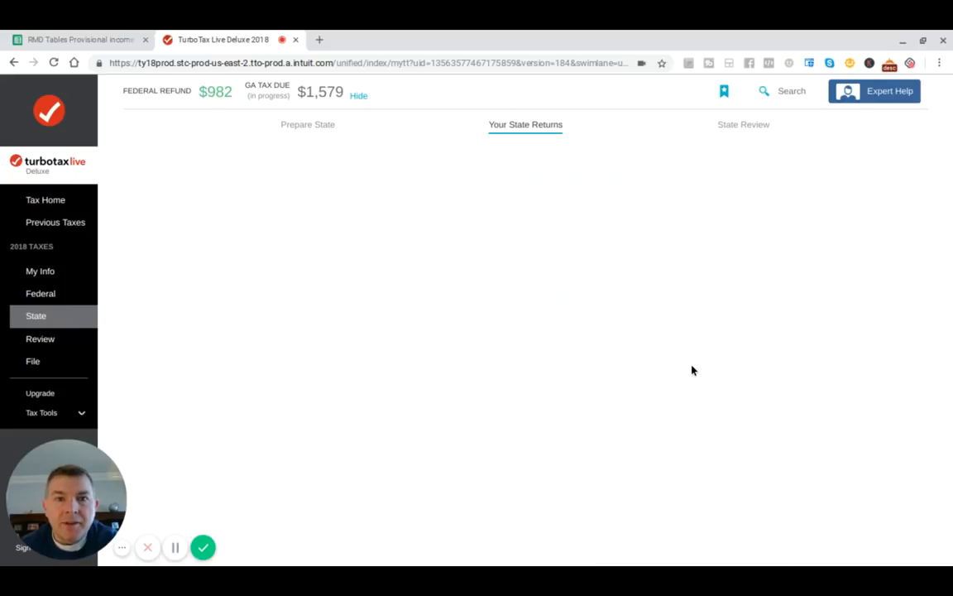
pyautogui.scroll(-3, 692, 370)
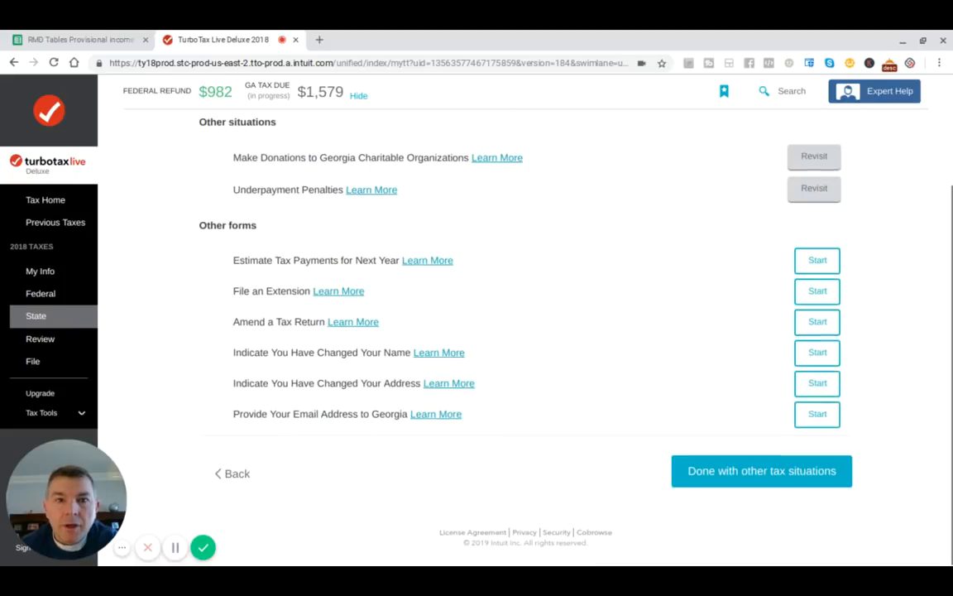
pyautogui.click(783, 481)
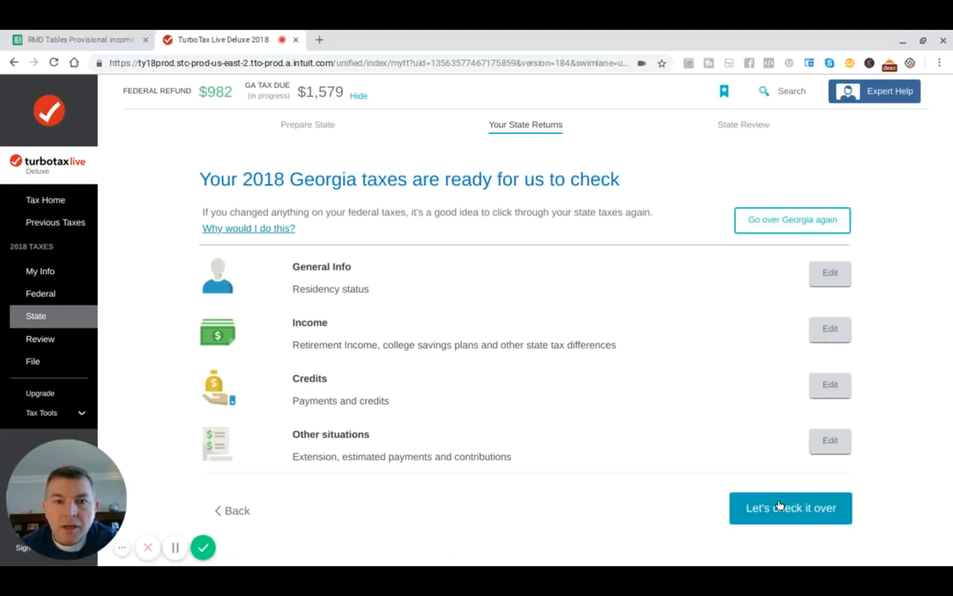
# Step: Run the Smart Check on the Georgia return and review the Georgia tax summary
pyautogui.click(779, 506)
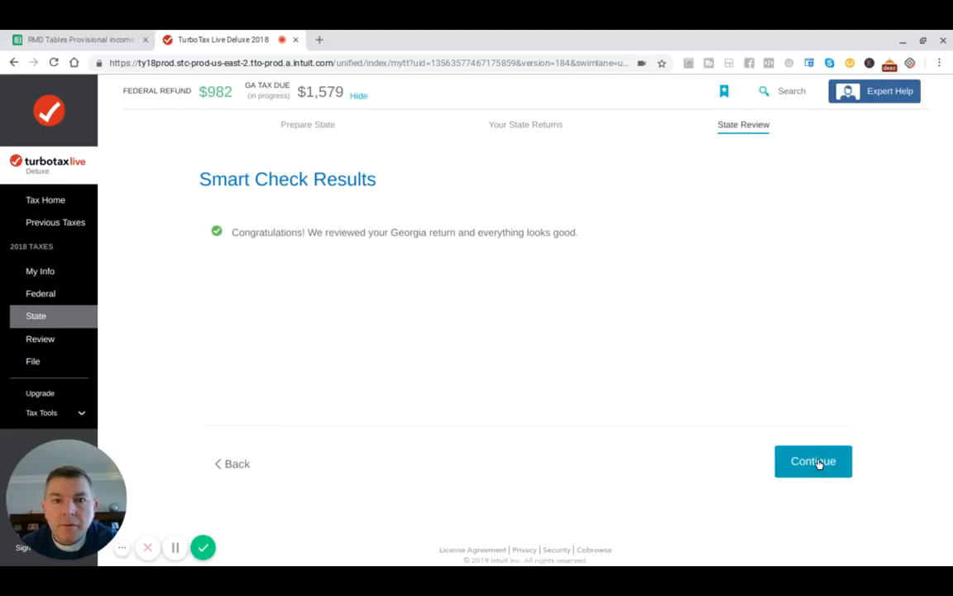
pyautogui.click(815, 462)
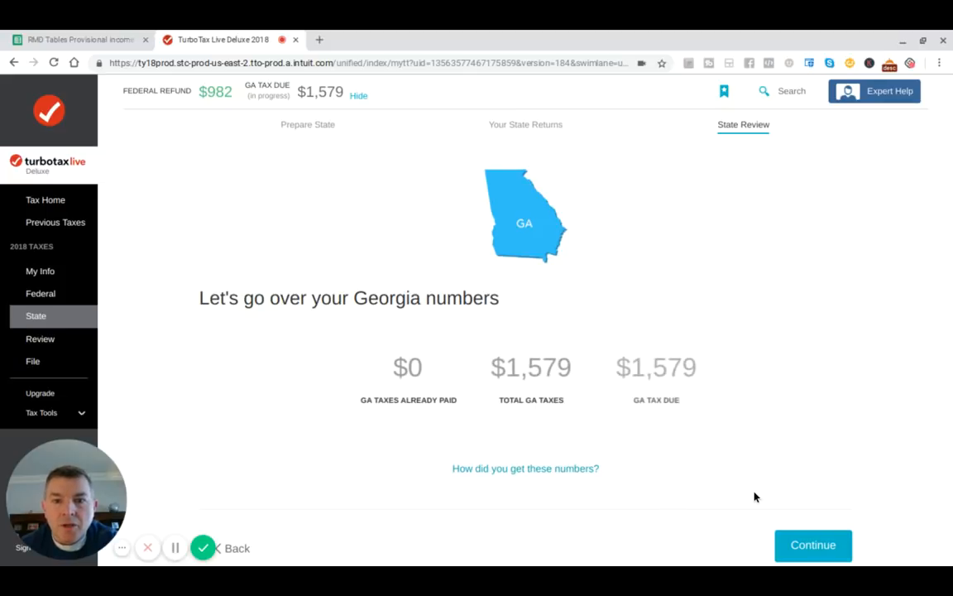
pyautogui.scroll(-1, 755, 498)
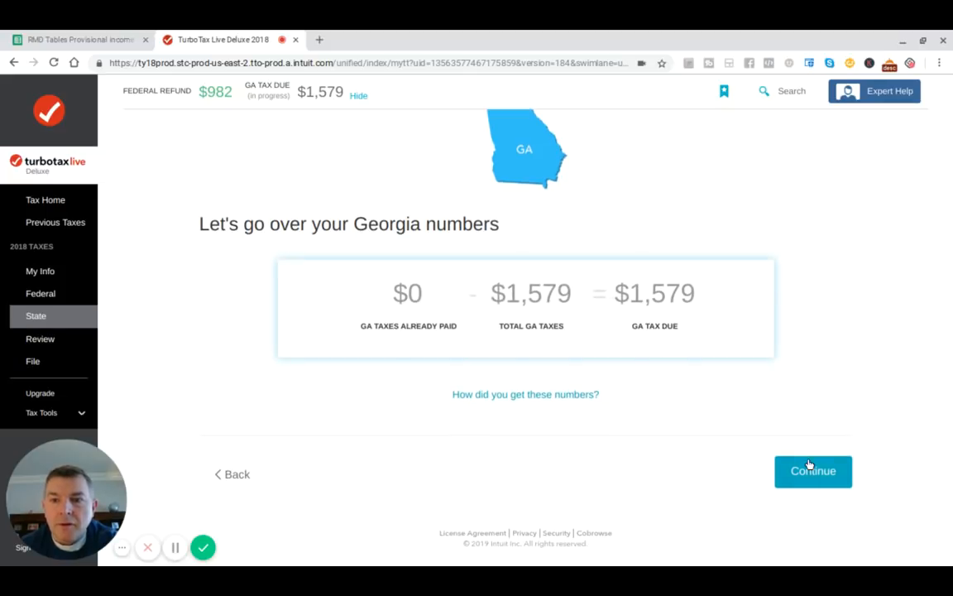
# Step: Proceed to the offer to file federal and state together, look it over and return to Tax Home without filing
pyautogui.click(809, 468)
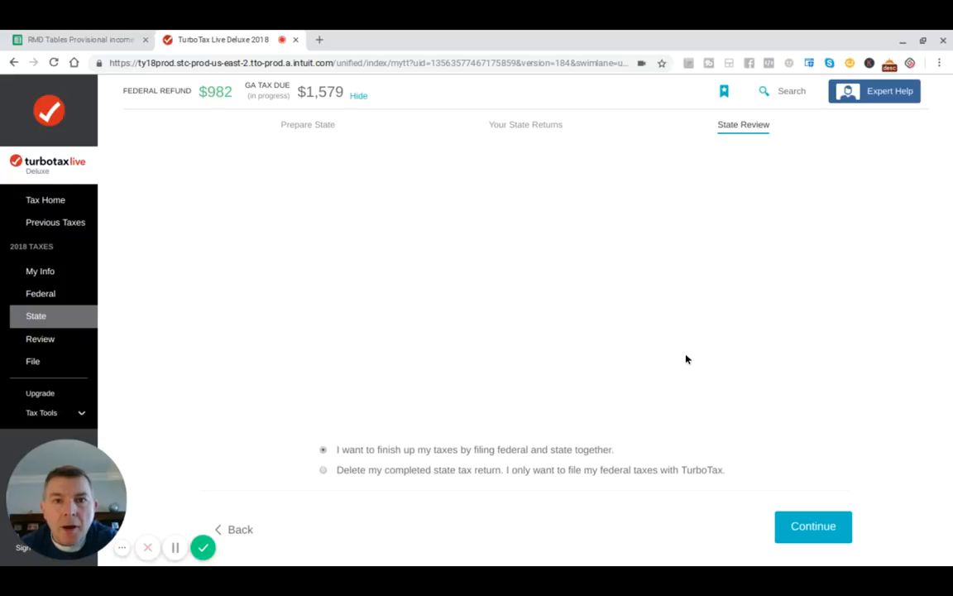
pyautogui.scroll(-1, 686, 359)
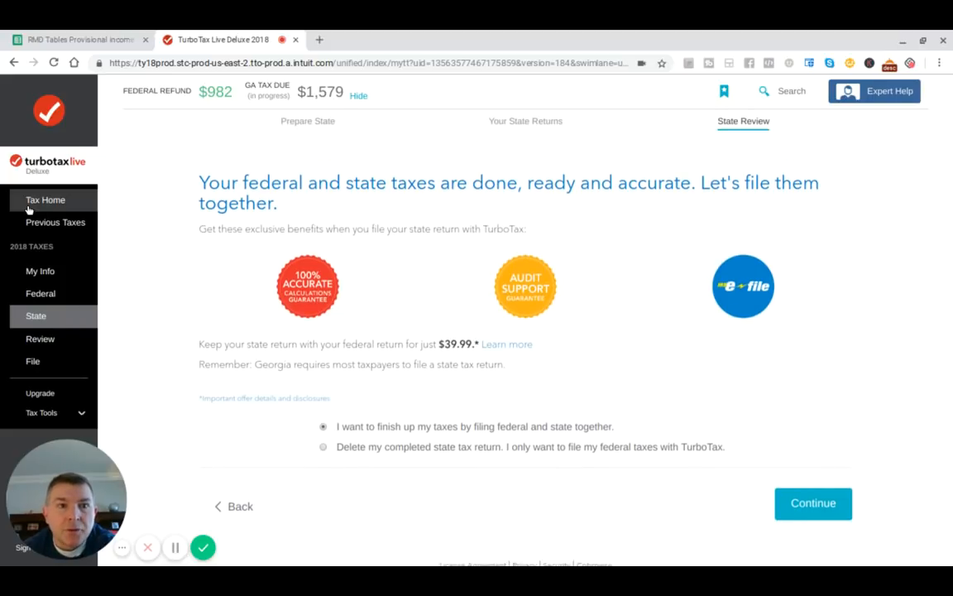
pyautogui.click(32, 202)
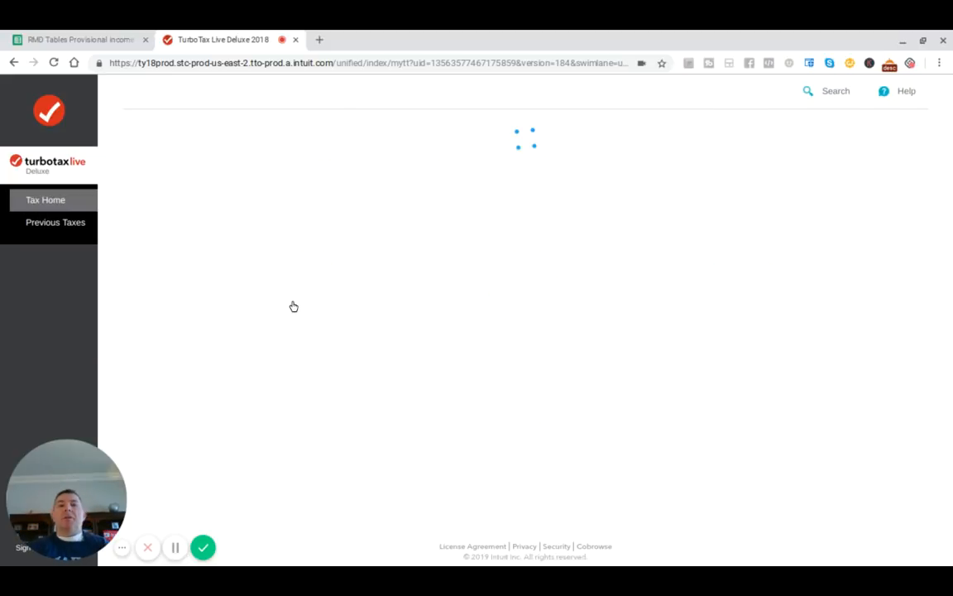